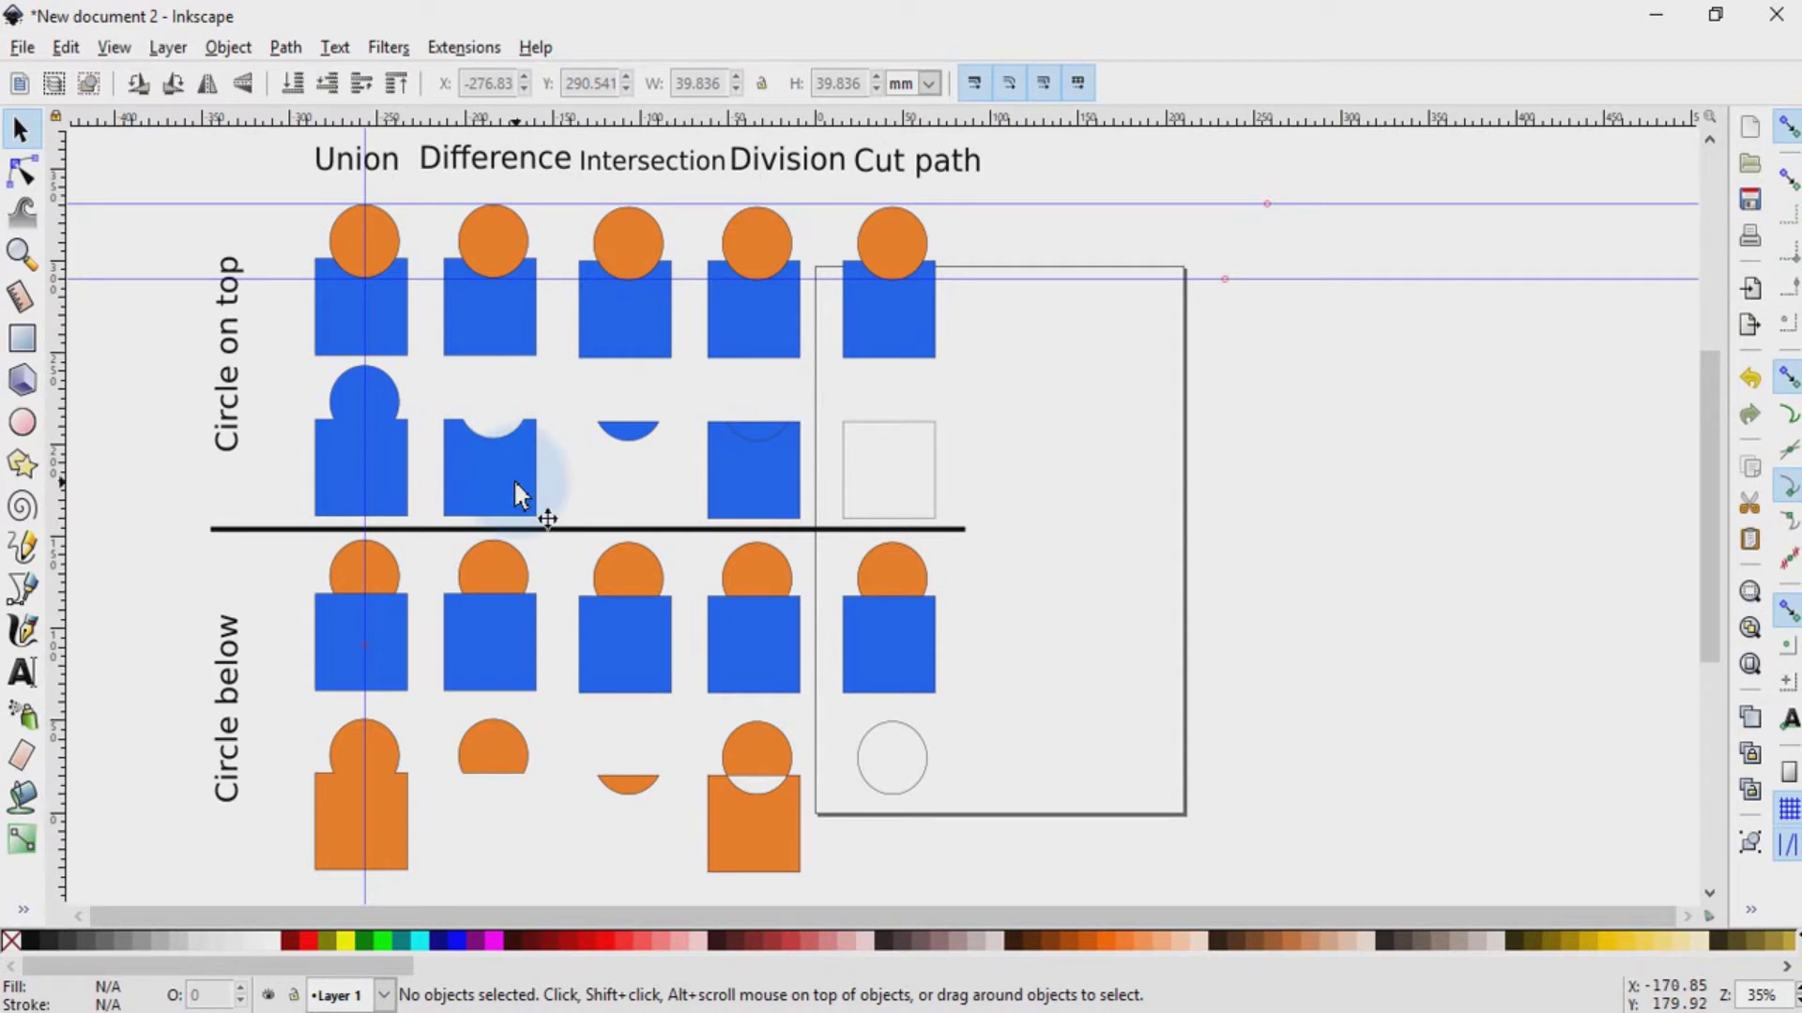
Step: Show the Path menu listing Union, Difference, Intersection, Exclusion, Division and Cut Path
{"action": "left_click", "coordinate": [282, 49]}
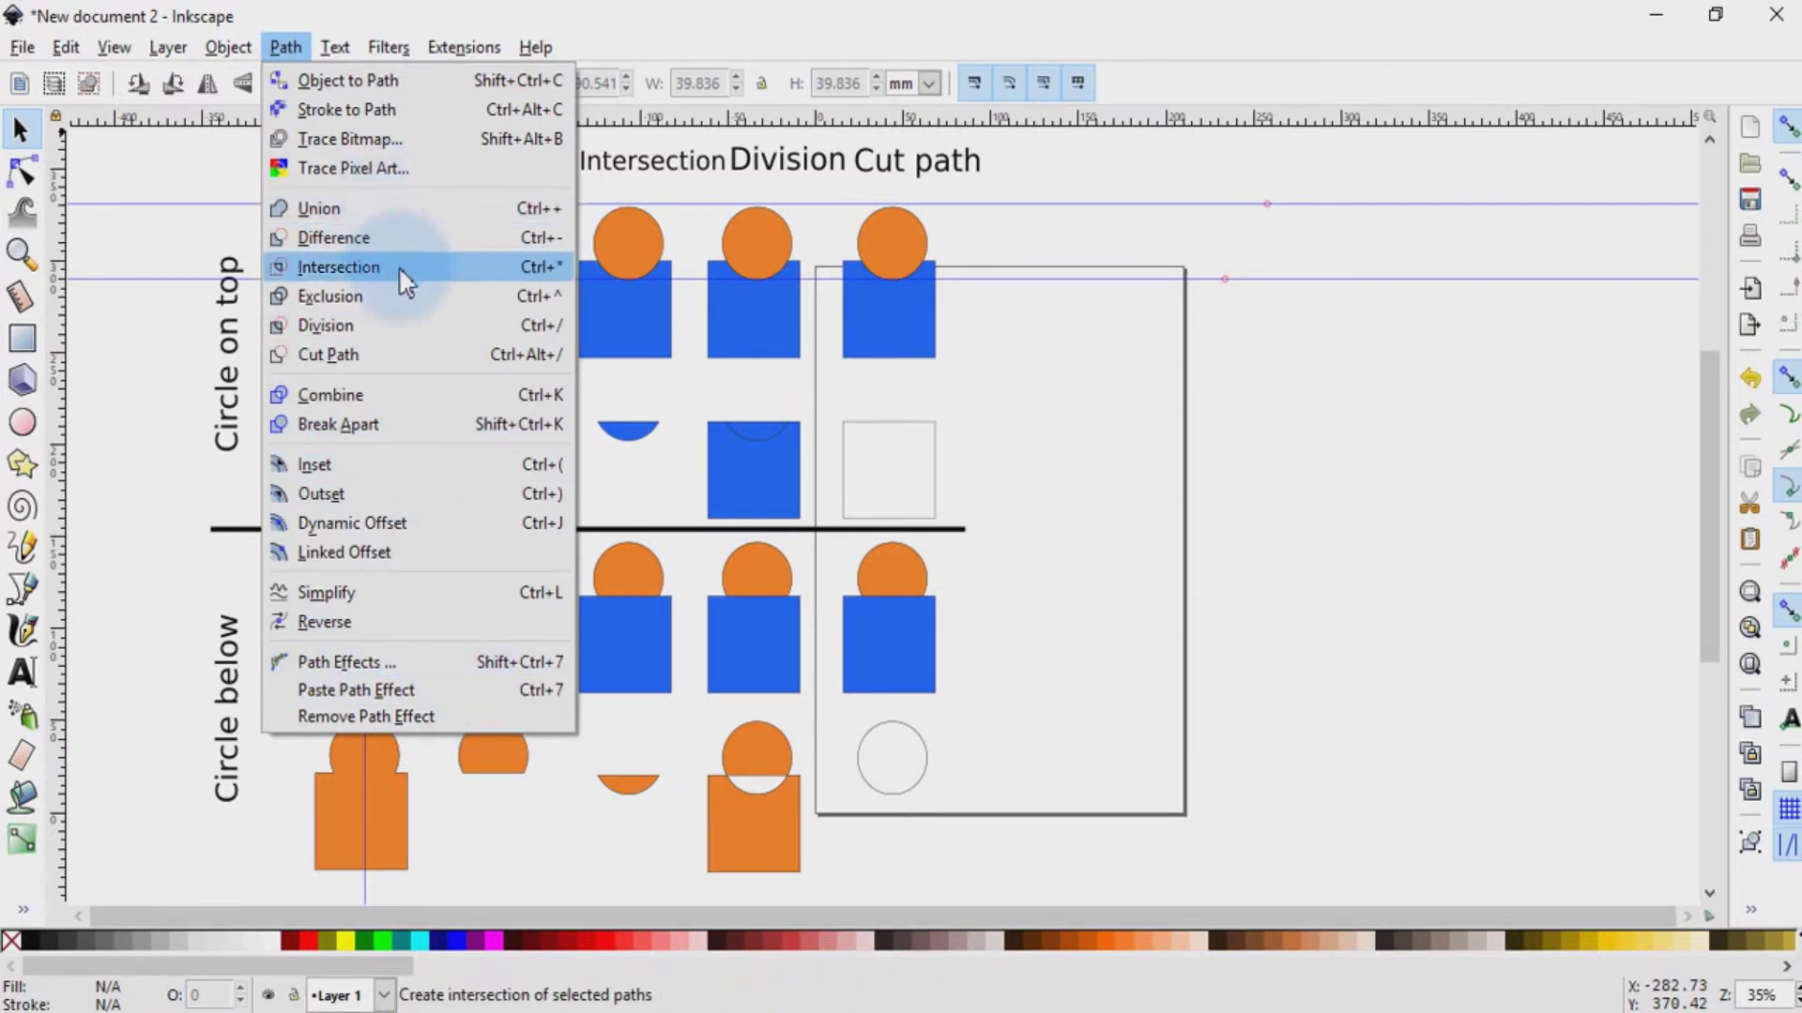
Step: Dismiss the Path menu, leaving the drawing unchanged
{"action": "key", "text": "Escape"}
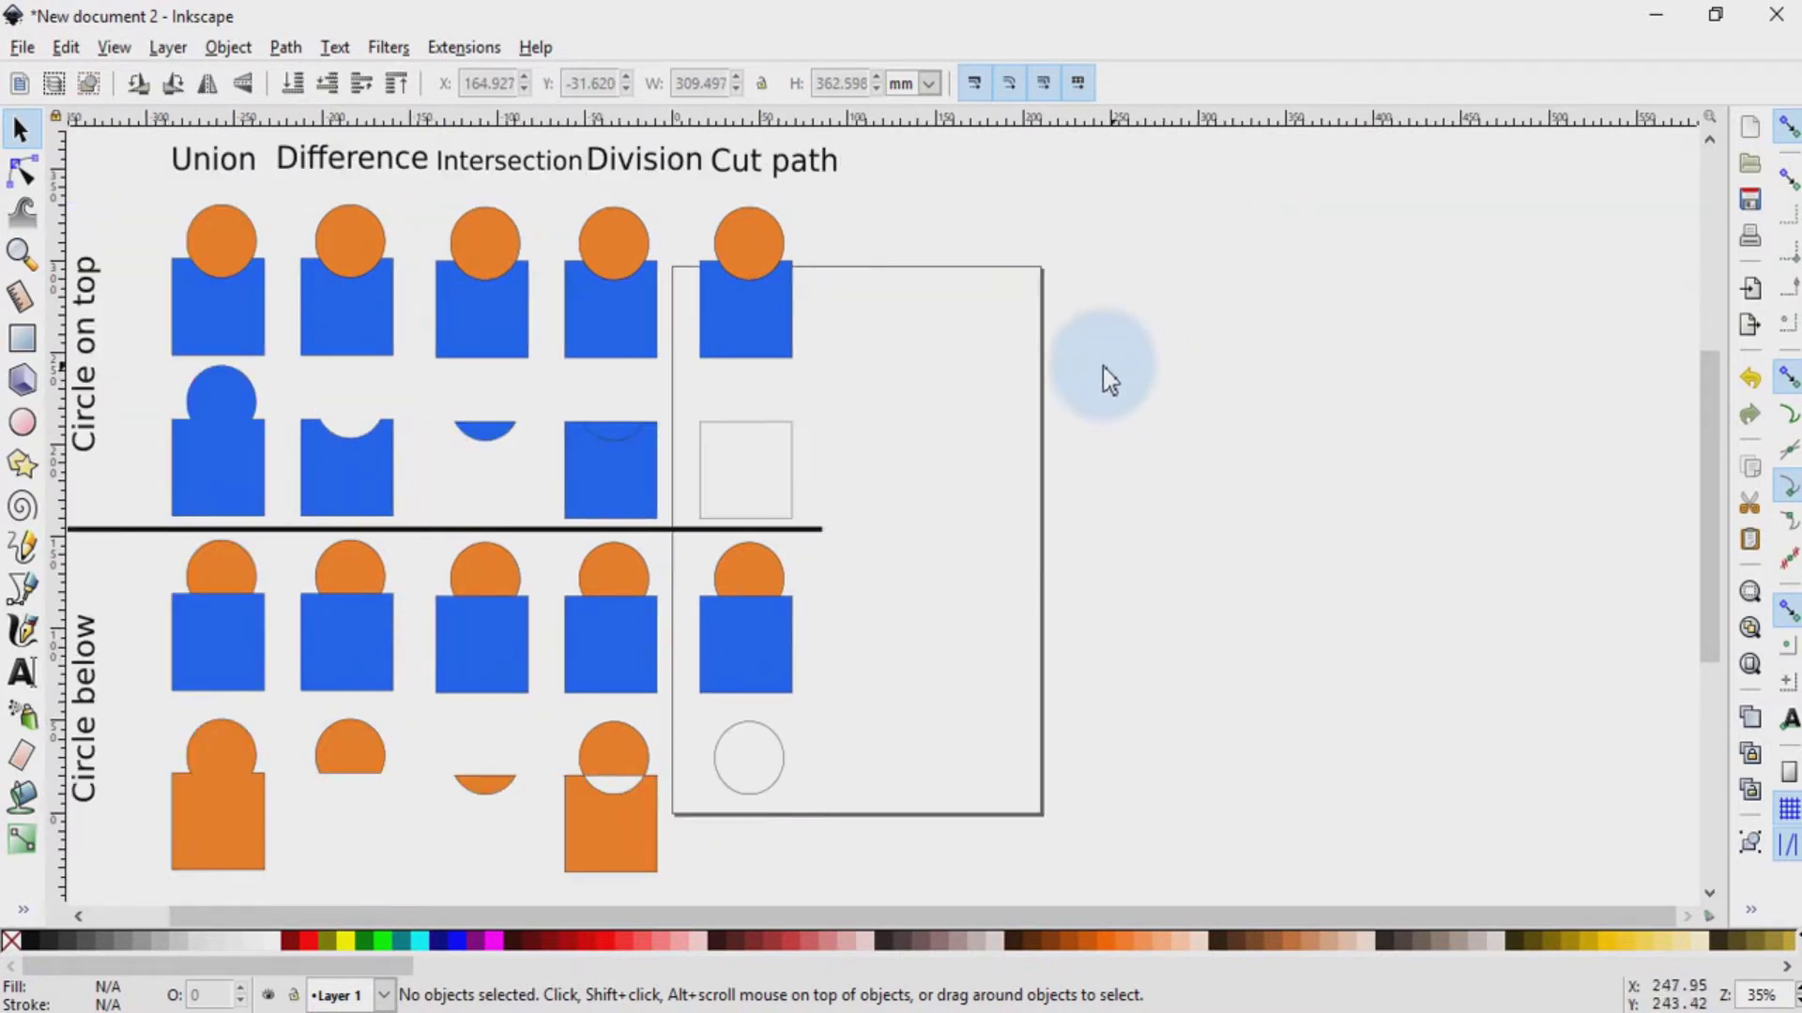
Step: Draw a square to the right of the existing grid with the Rectangle tool
{"action": "left_click", "coordinate": [26, 343]}
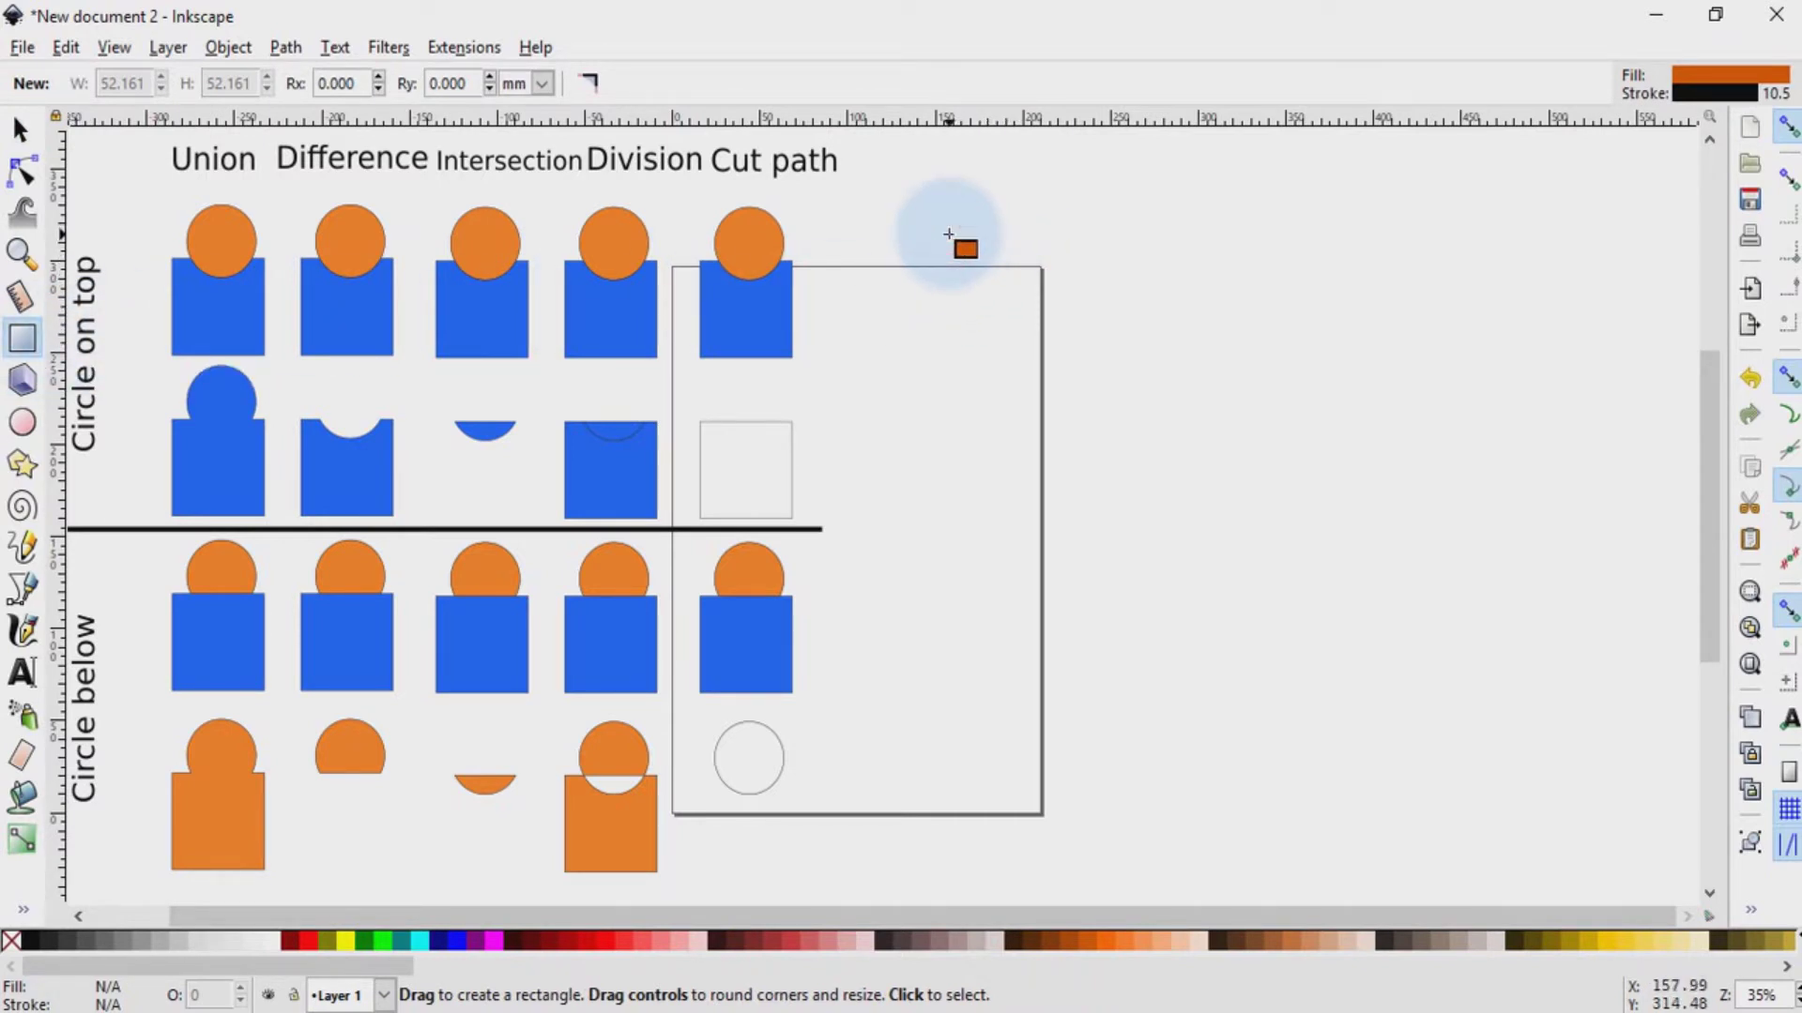
{"action": "left_click_drag", "start_coordinate": [948, 234], "coordinate": [950, 322]}
{"action": "key", "text": "s"}
{"action": "key", "text": "Escape"}
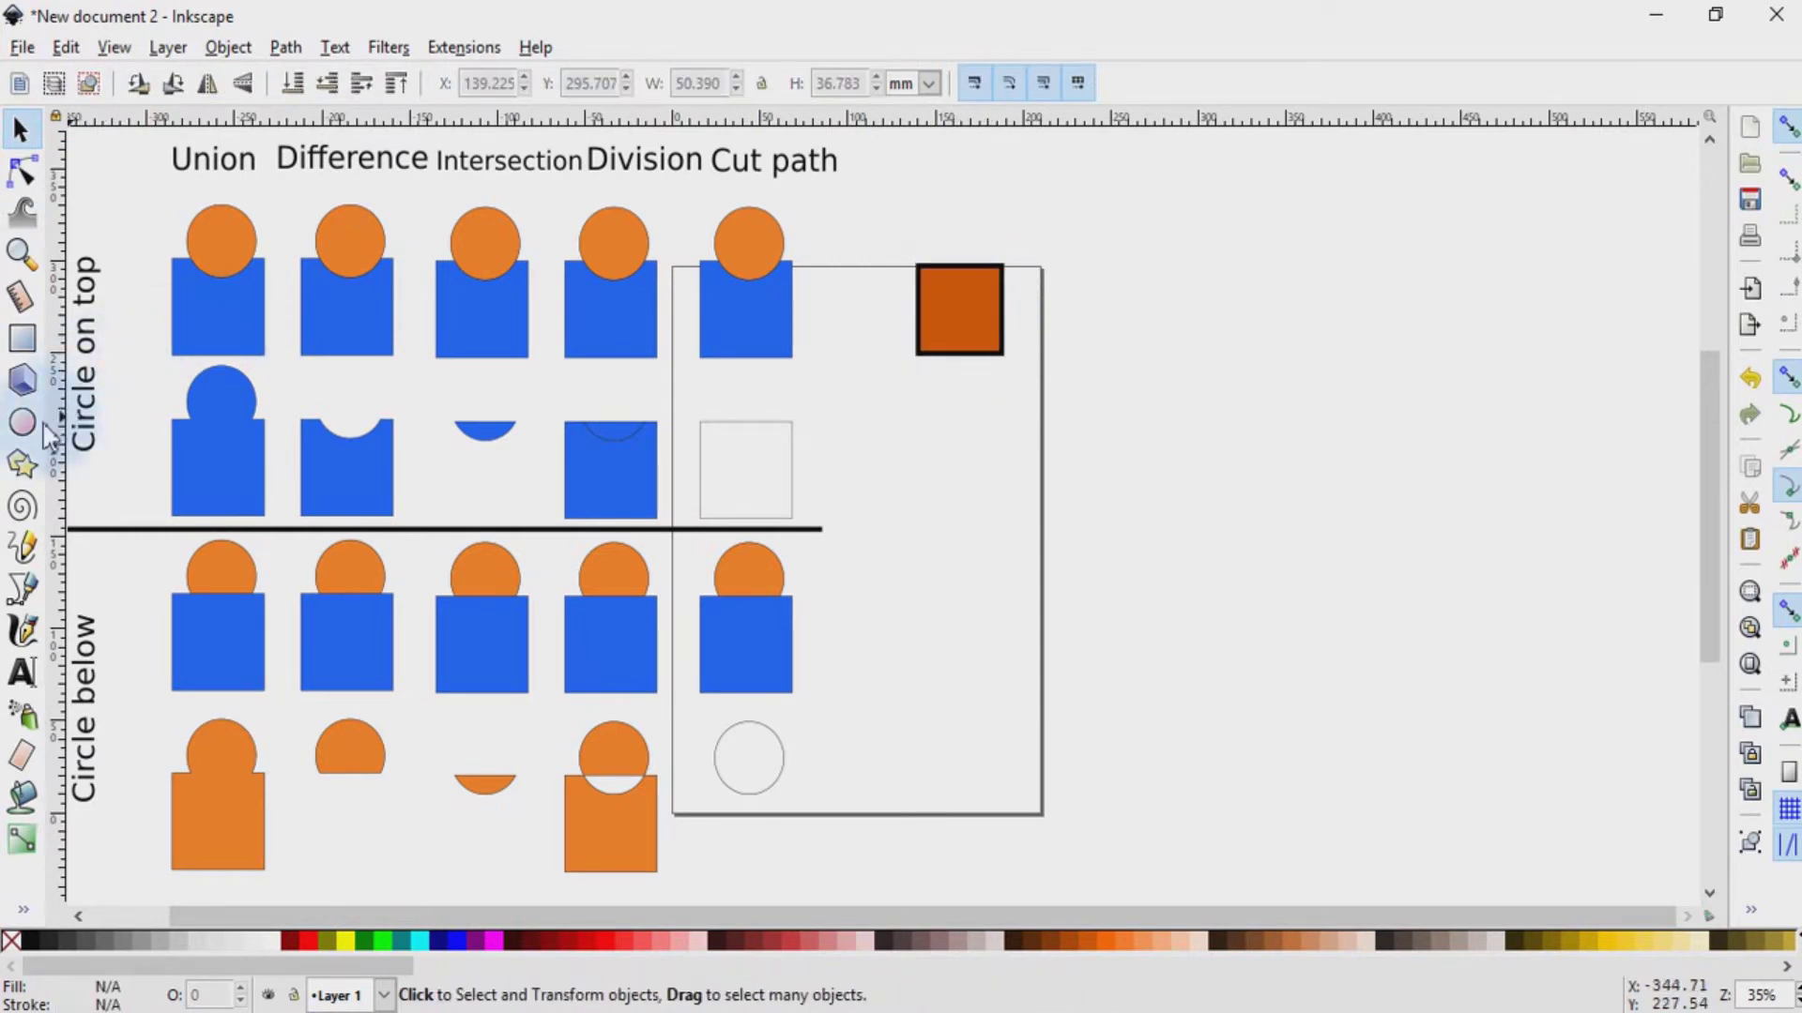
Step: Draw a circle and move it down onto the square's top edge
{"action": "left_click", "coordinate": [24, 427]}
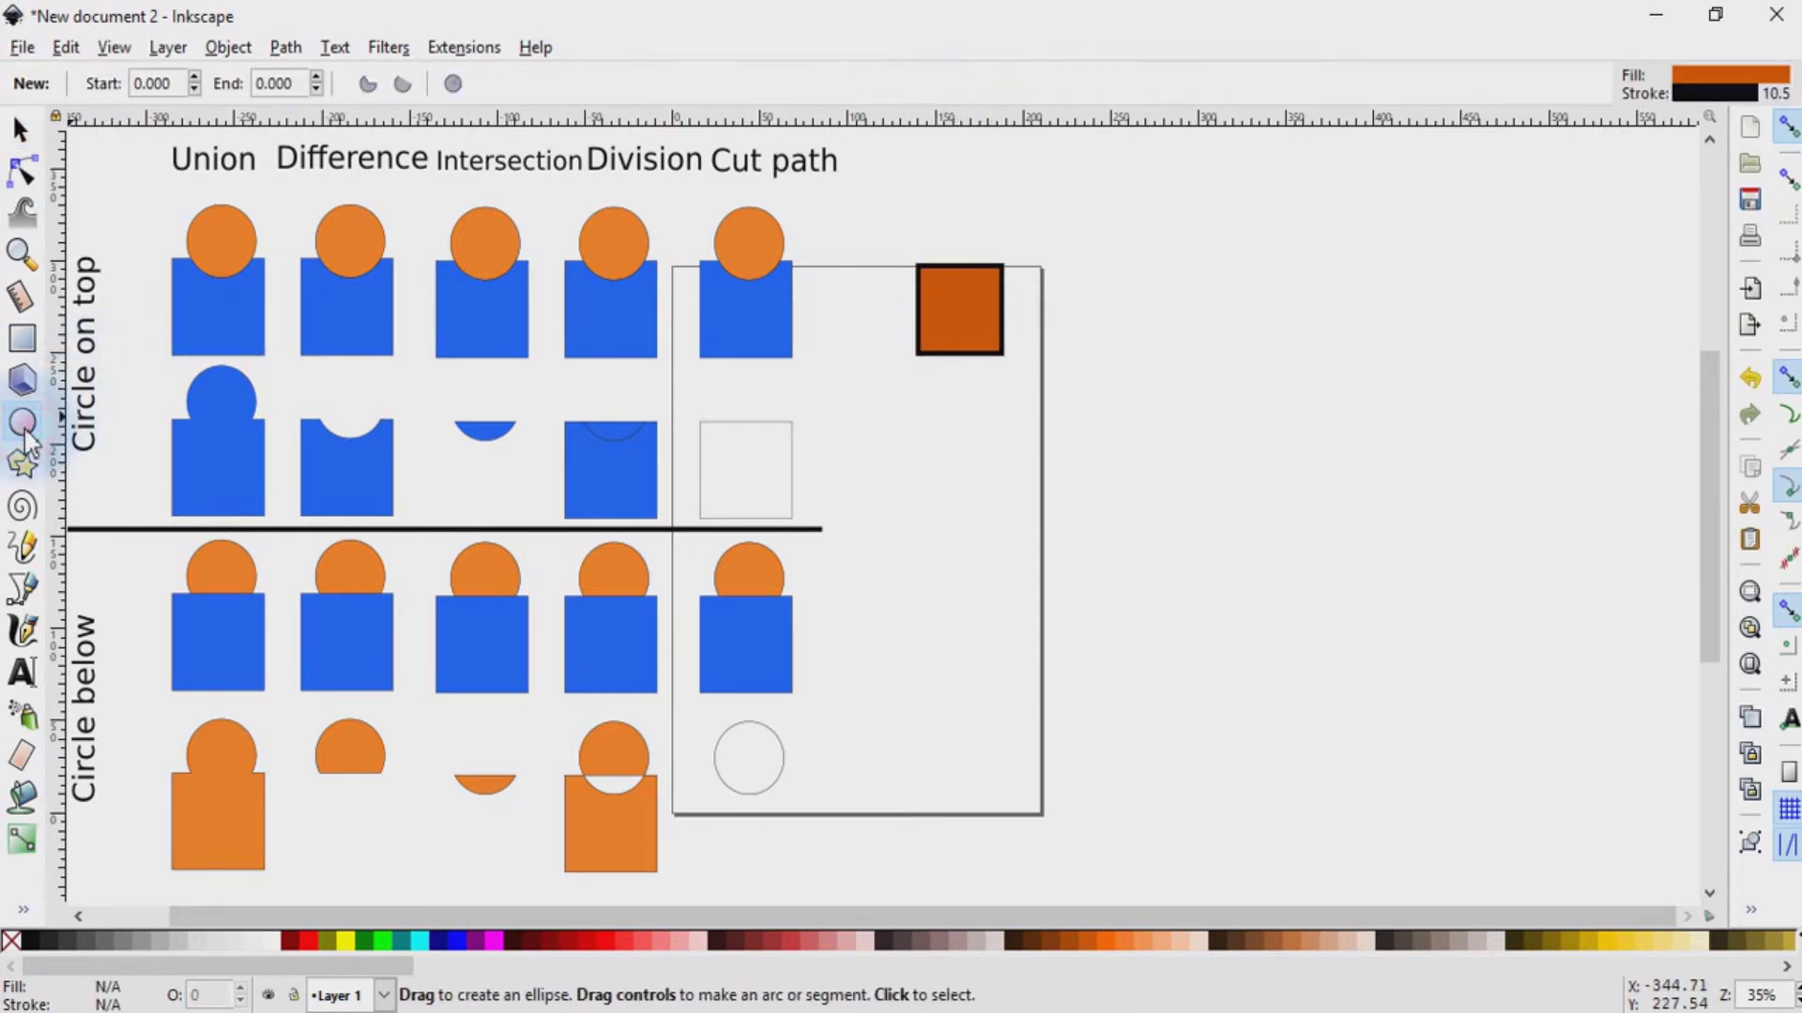
{"action": "left_click", "coordinate": [918, 171]}
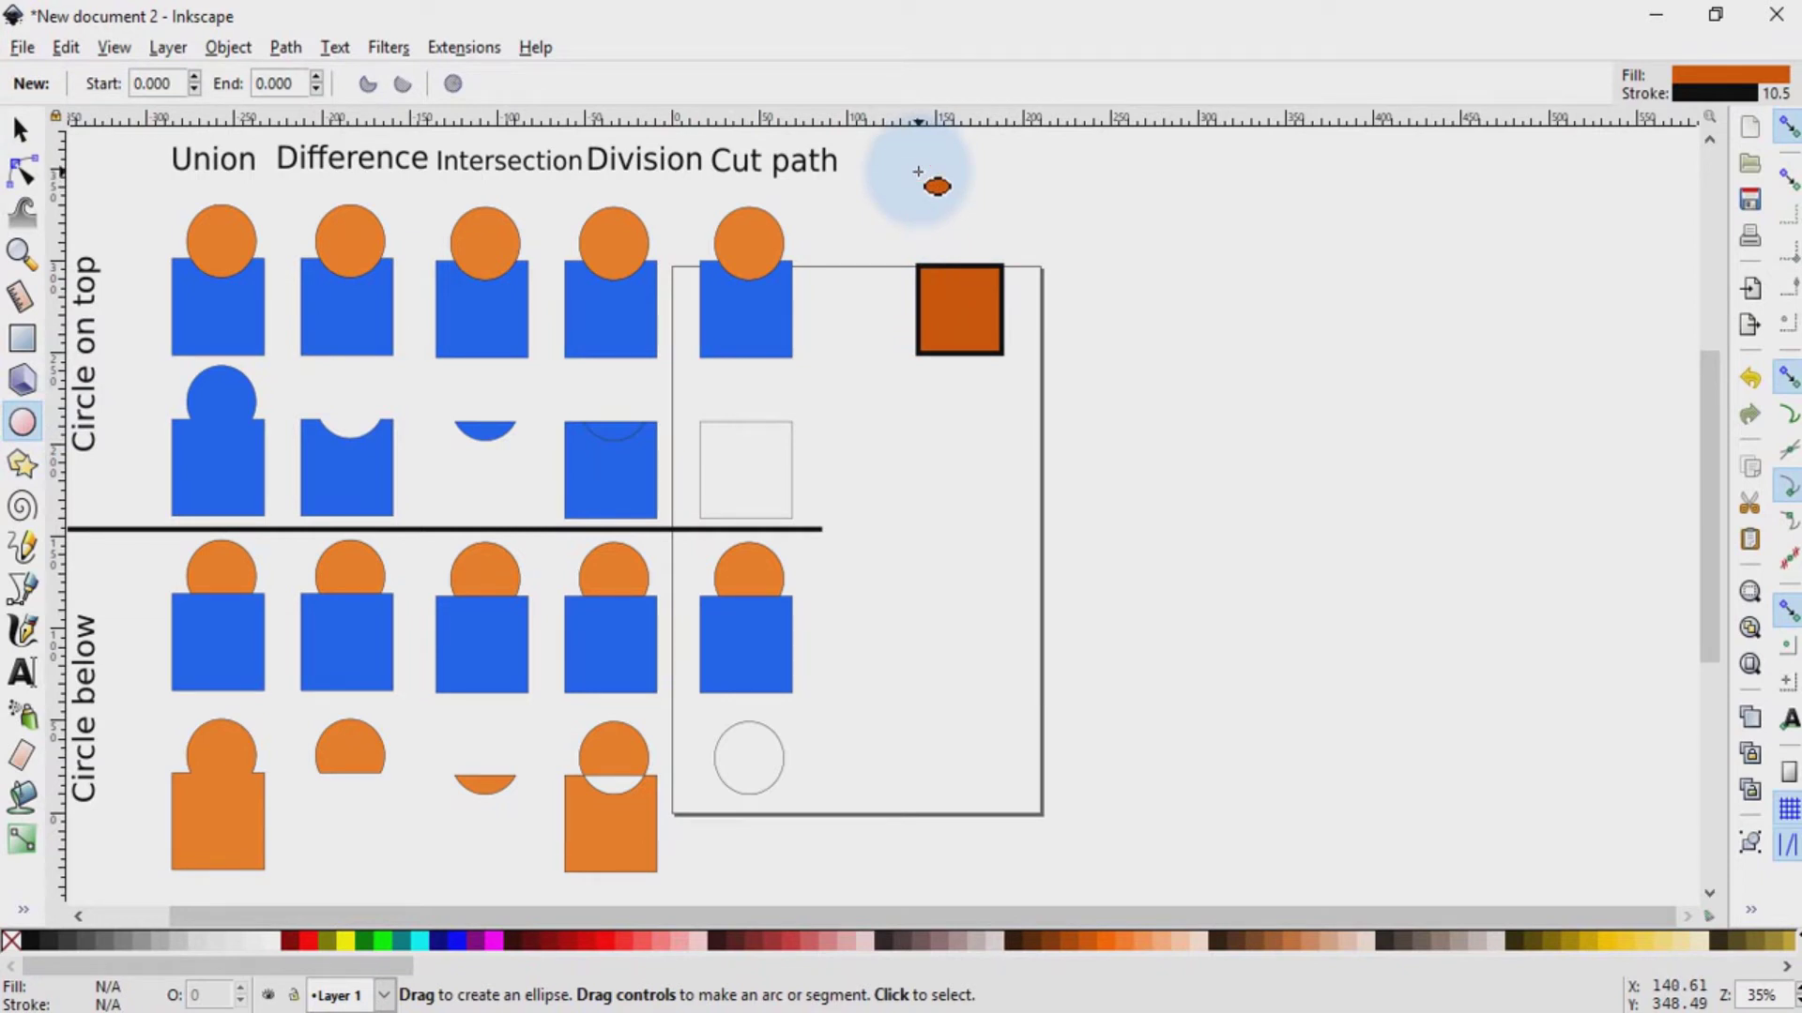
{"action": "left_click_drag", "start_coordinate": [917, 172], "coordinate": [996, 240]}
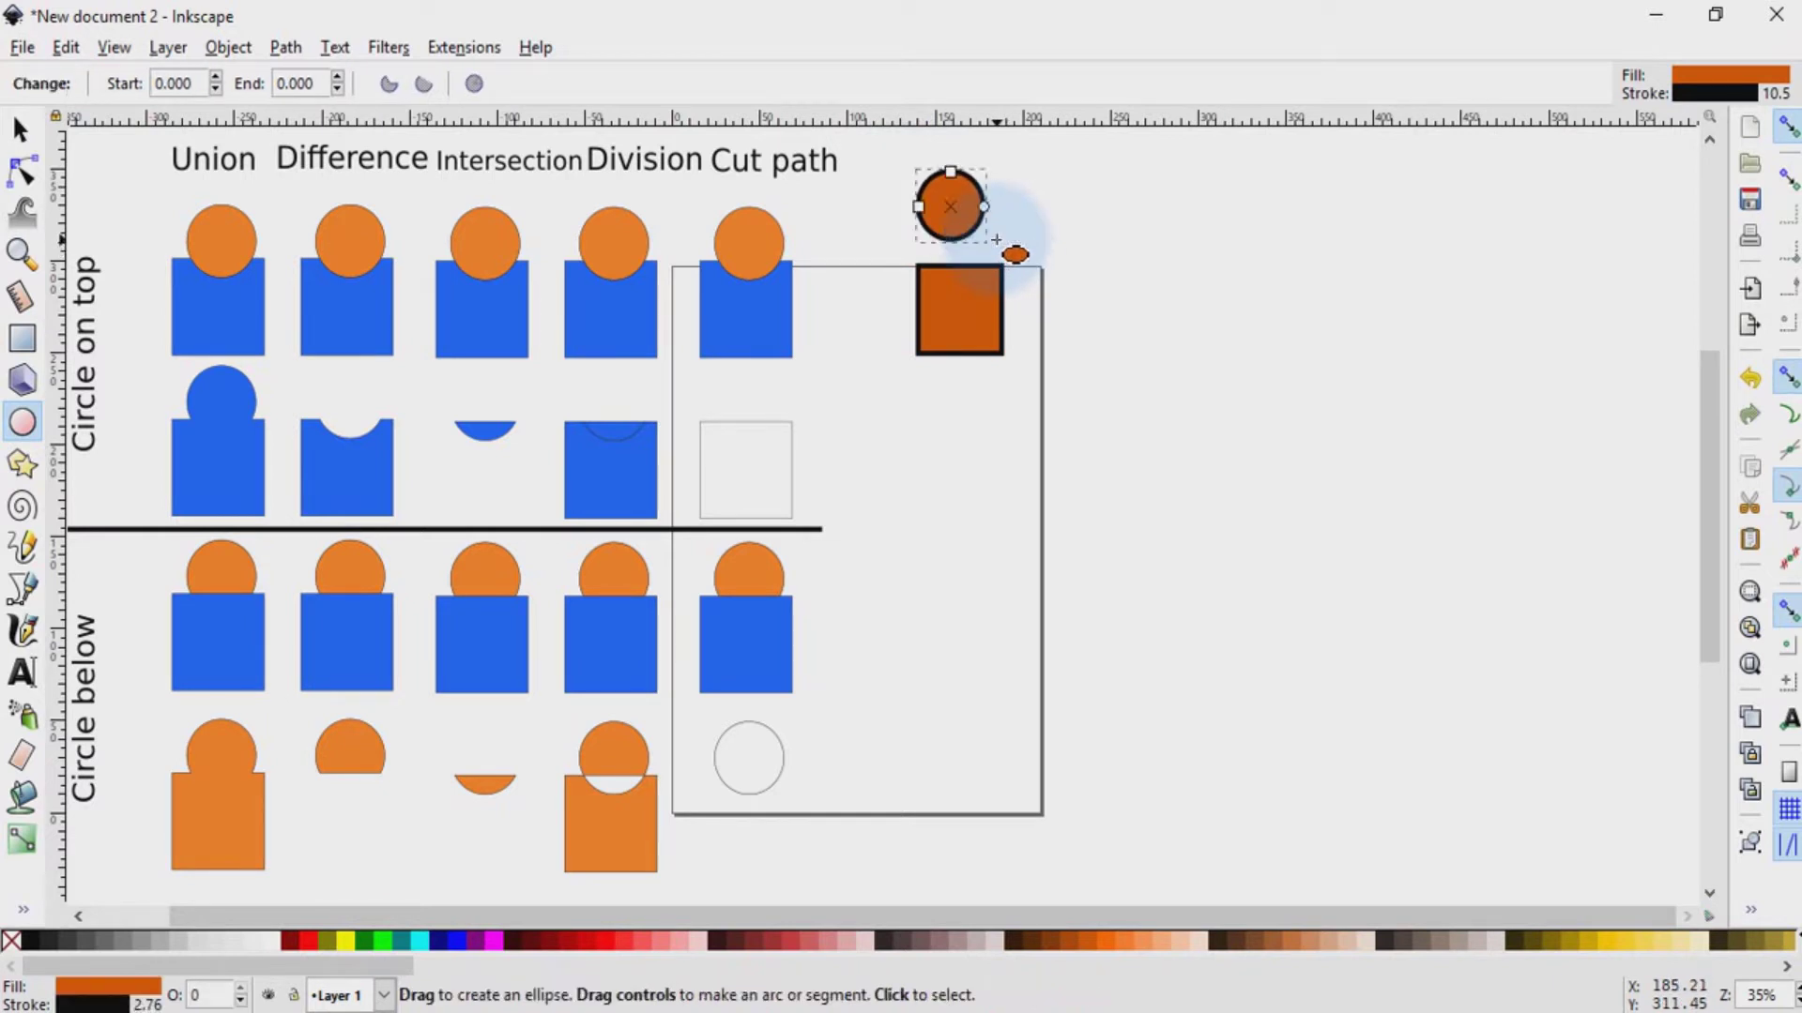
{"action": "left_click", "coordinate": [21, 128]}
{"action": "left_click", "coordinate": [952, 202]}
{"action": "left_click_drag", "start_coordinate": [954, 198], "coordinate": [966, 254]}
{"action": "left_click", "coordinate": [1100, 274]}
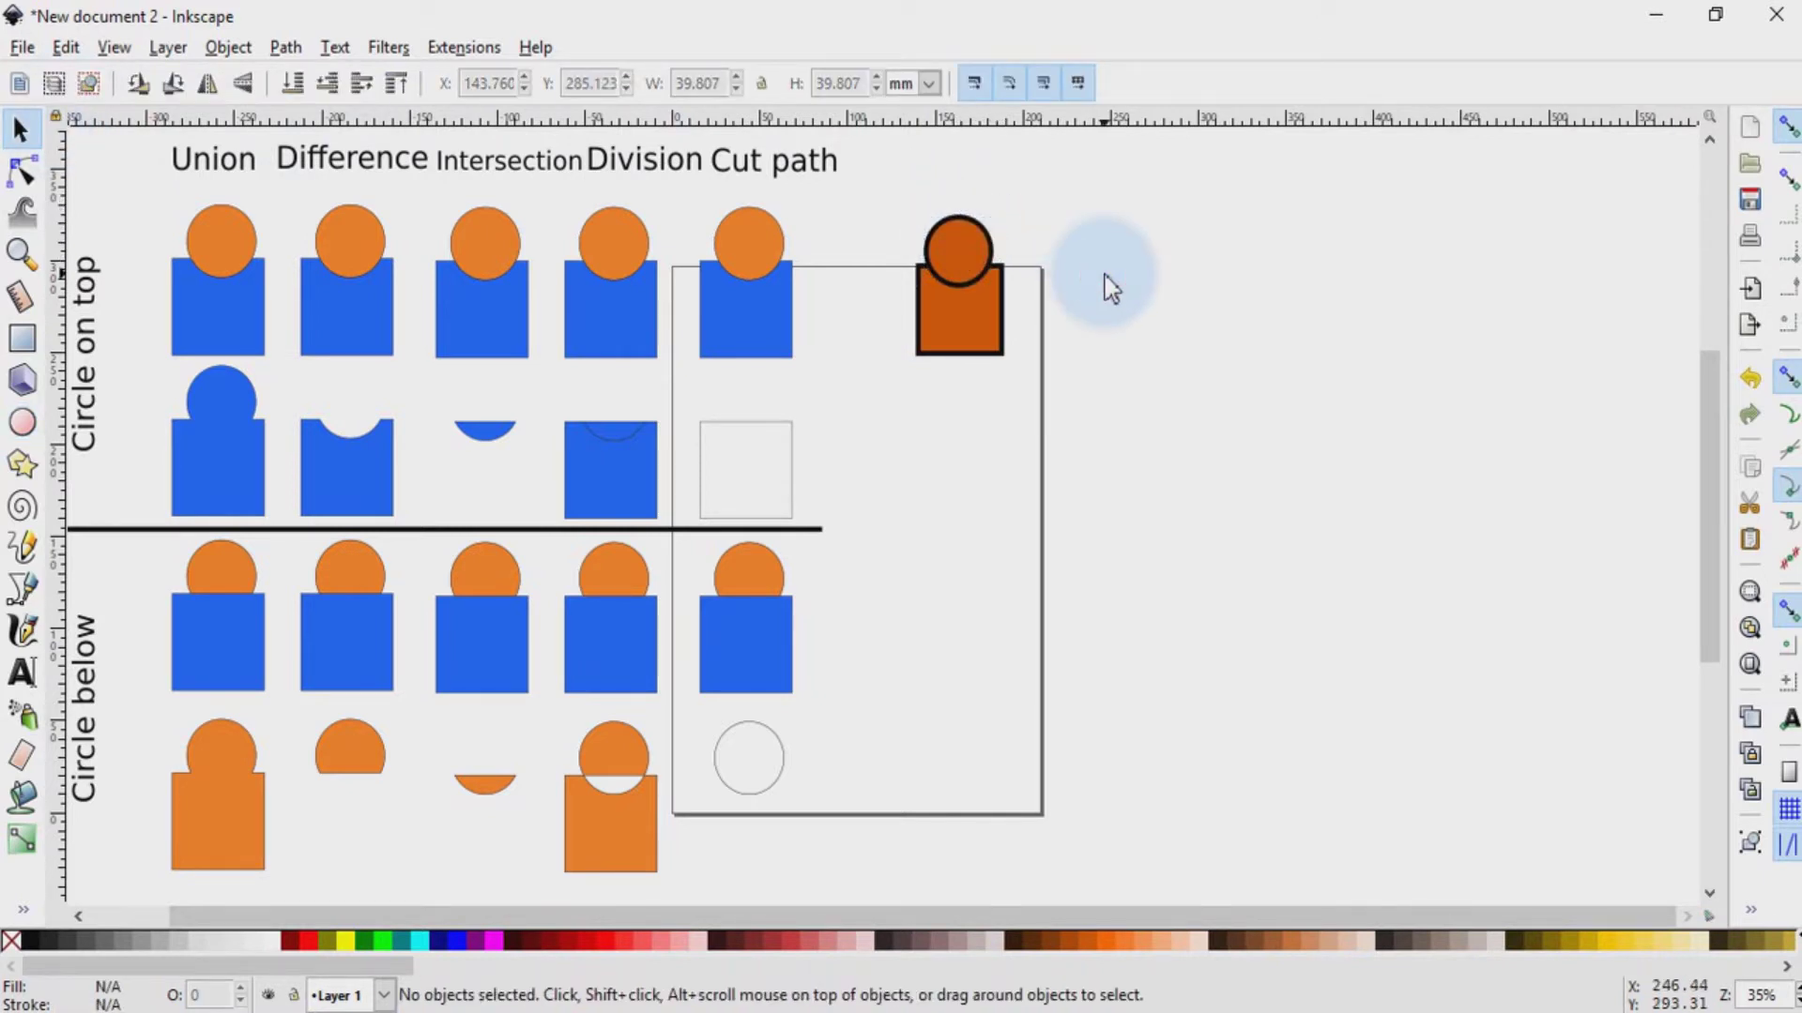
Step: Fill the square blue and the circle bright orange from the palette
{"action": "left_click", "coordinate": [959, 301]}
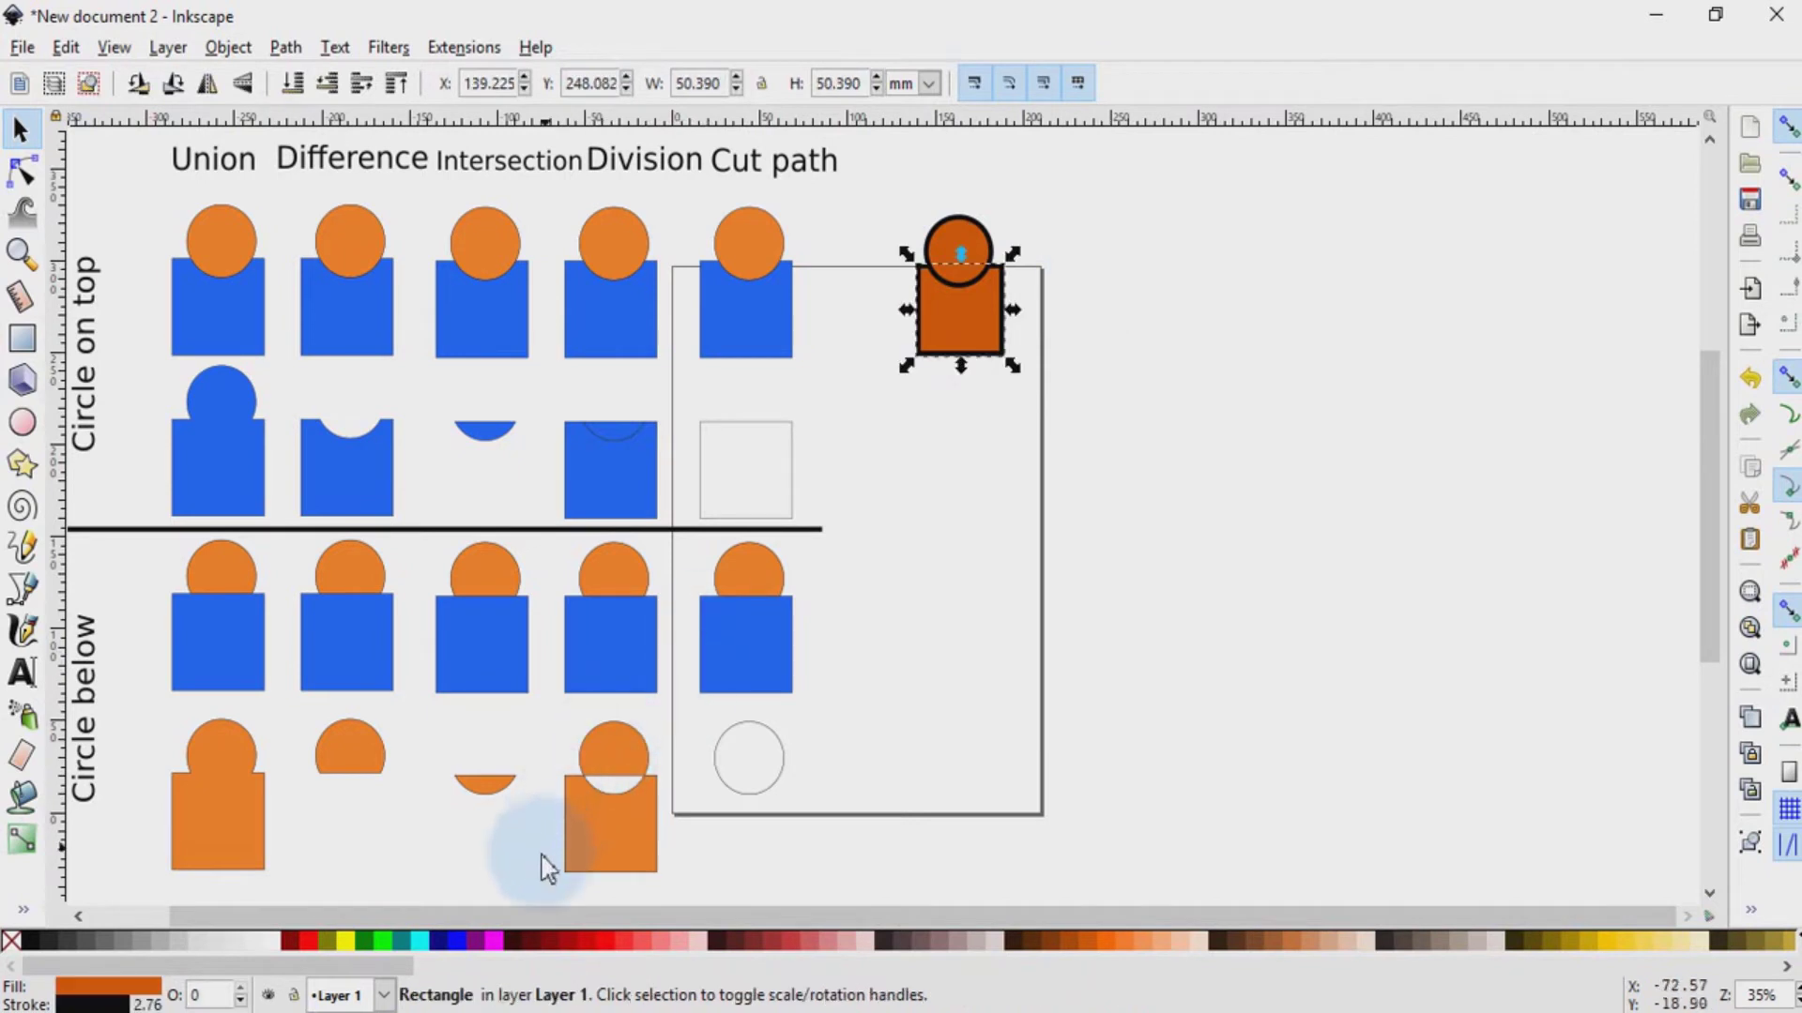
{"action": "left_click", "coordinate": [457, 940]}
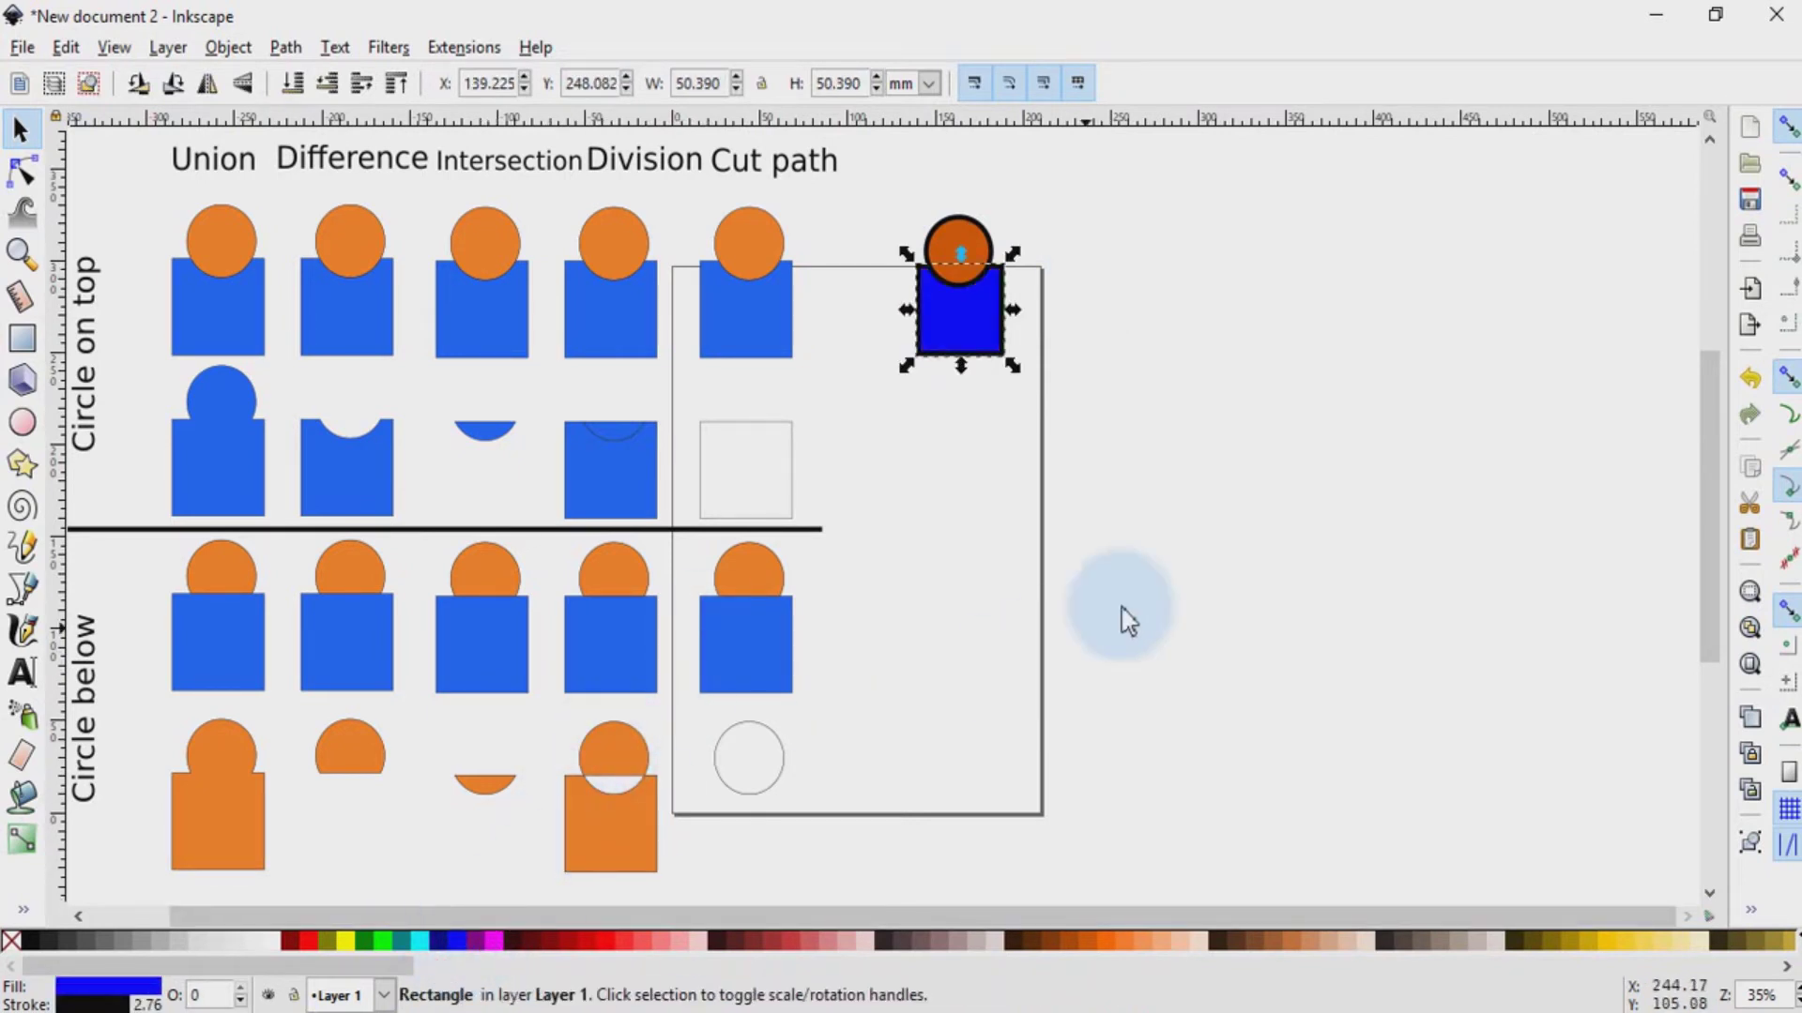
{"action": "left_click", "coordinate": [971, 230]}
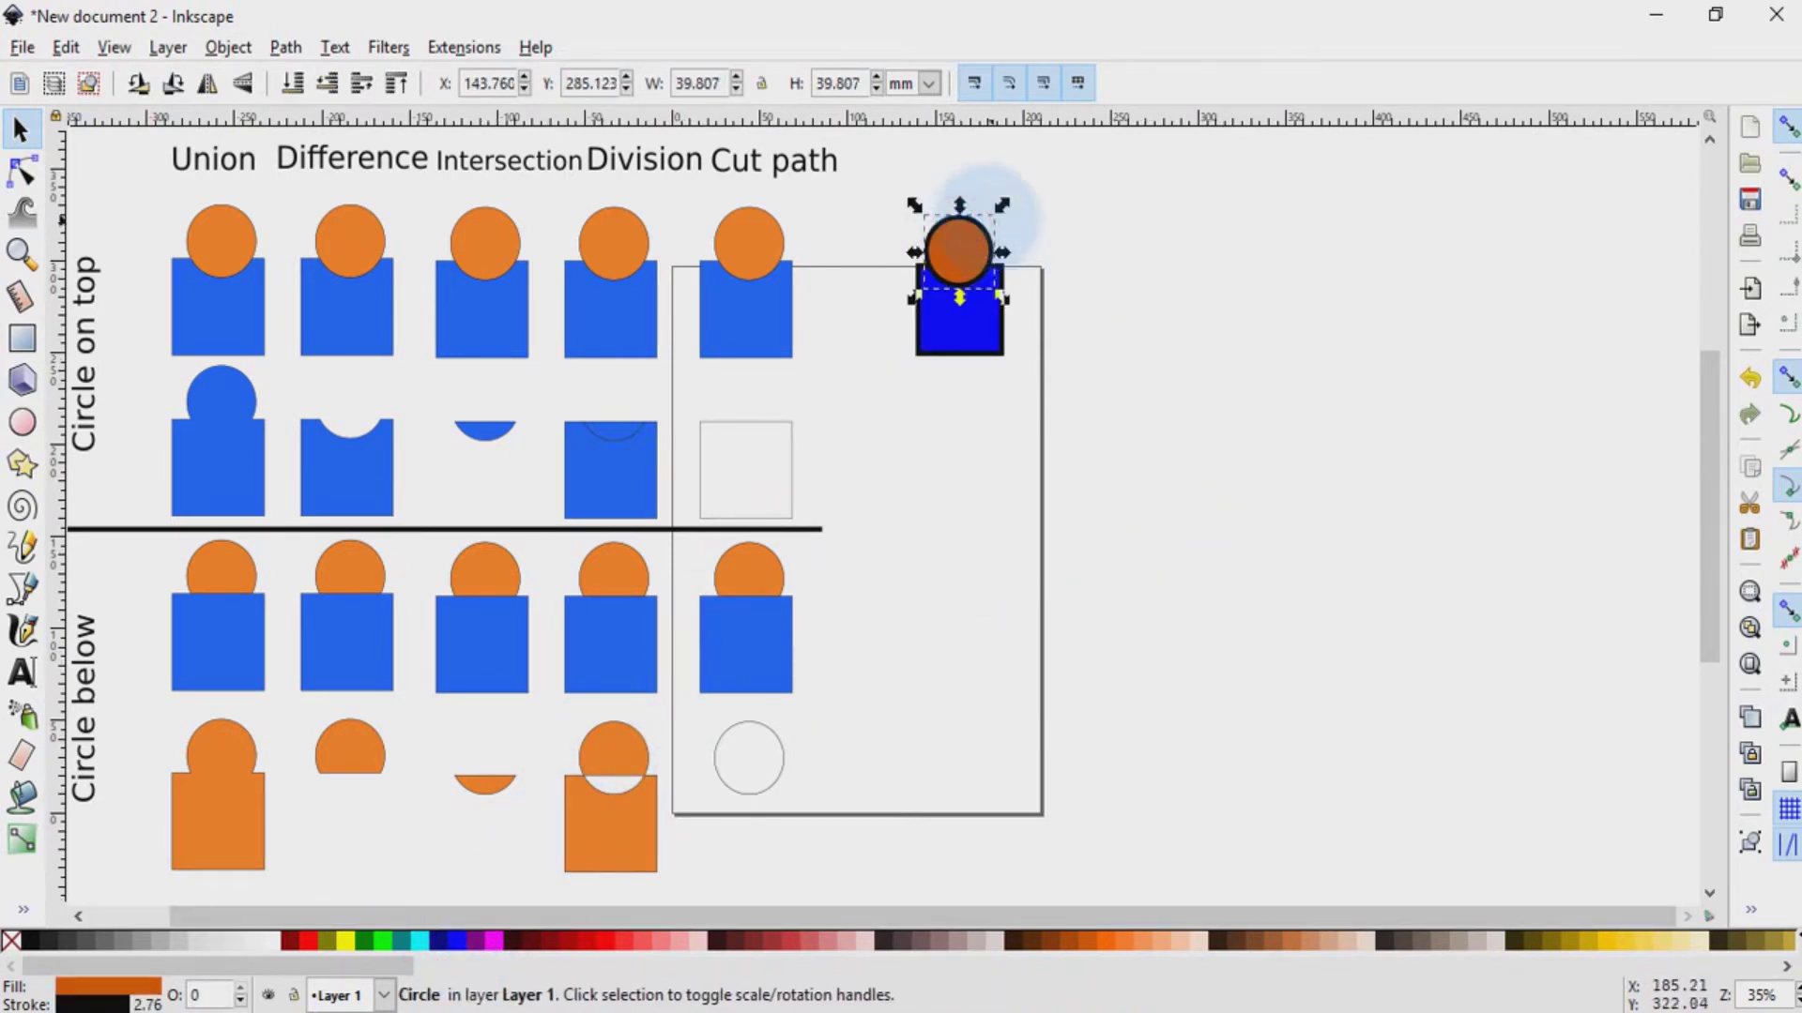
{"action": "left_click", "coordinate": [1107, 944]}
{"action": "left_click", "coordinate": [1176, 649]}
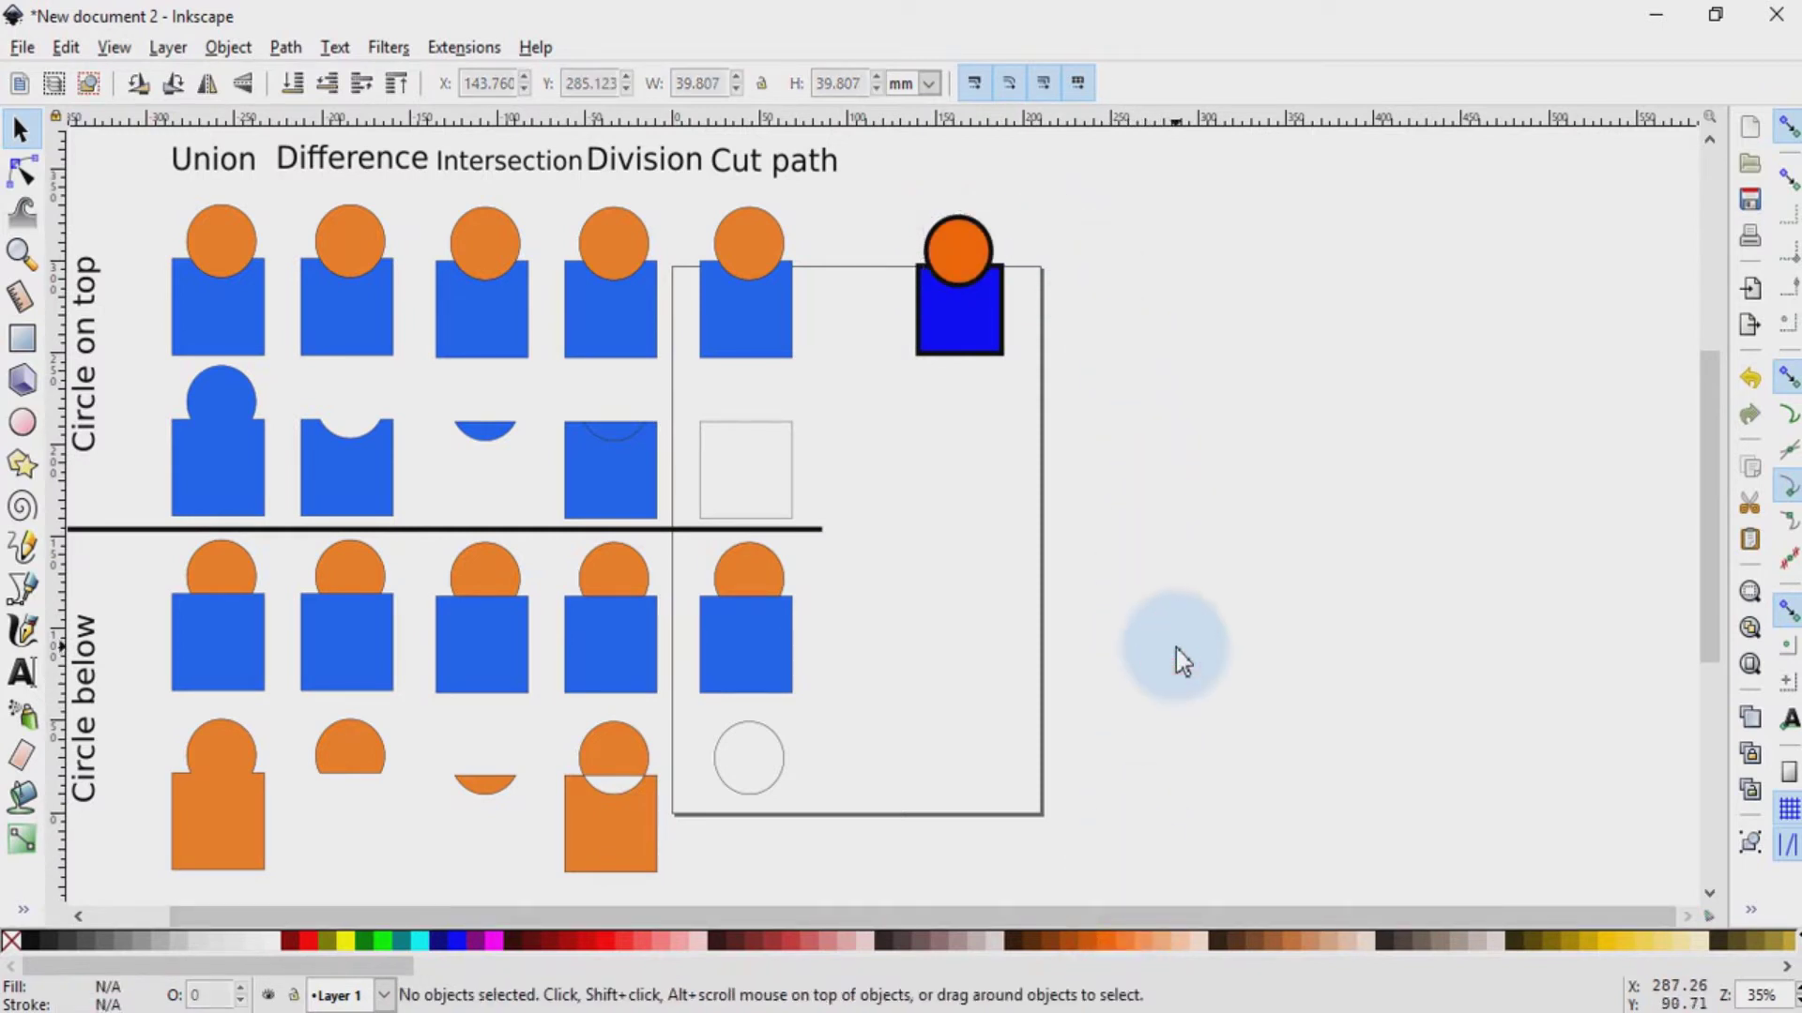
{"action": "left_click", "coordinate": [877, 209]}
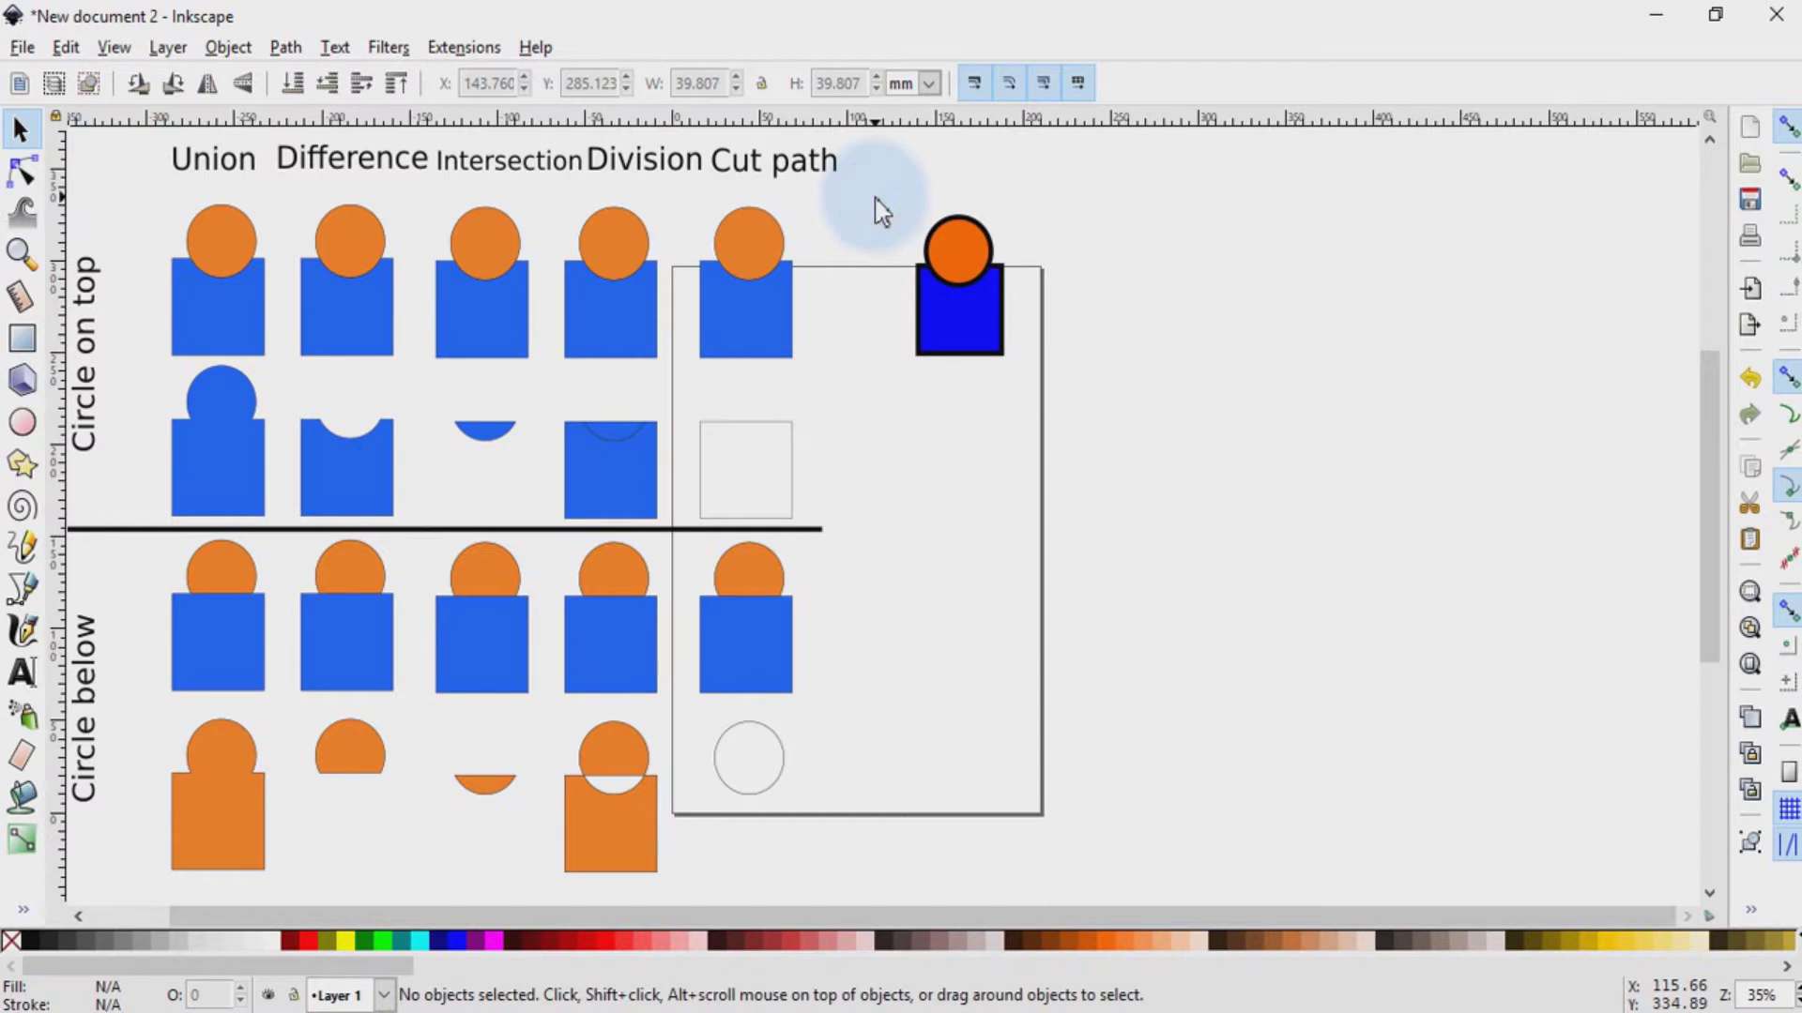
Step: Duplicate the square-and-circle pair and place the copy beside the original
{"action": "left_click_drag", "start_coordinate": [879, 209], "coordinate": [1045, 392]}
{"action": "key", "text": "ctrl"}
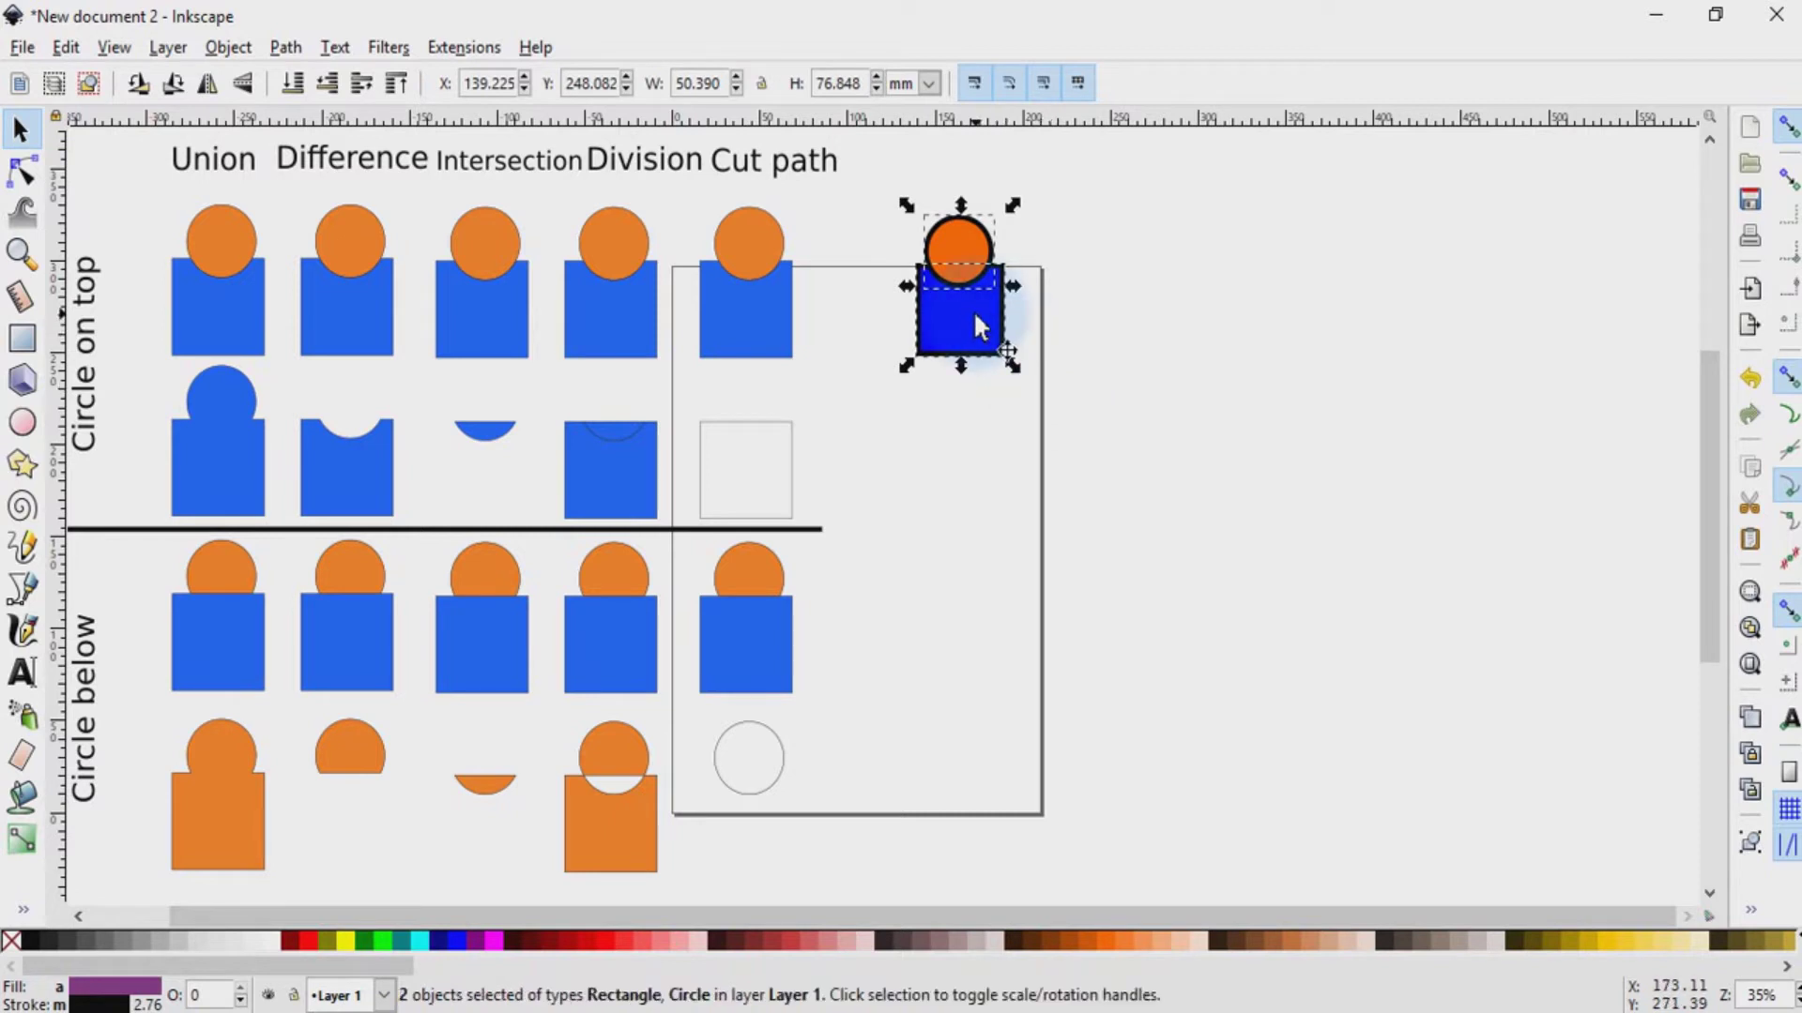
{"action": "left_click_drag", "start_coordinate": [972, 312], "coordinate": [972, 311]}
{"action": "left_click_drag", "start_coordinate": [976, 316], "coordinate": [1099, 302]}
{"action": "left_click", "coordinate": [1202, 495]}
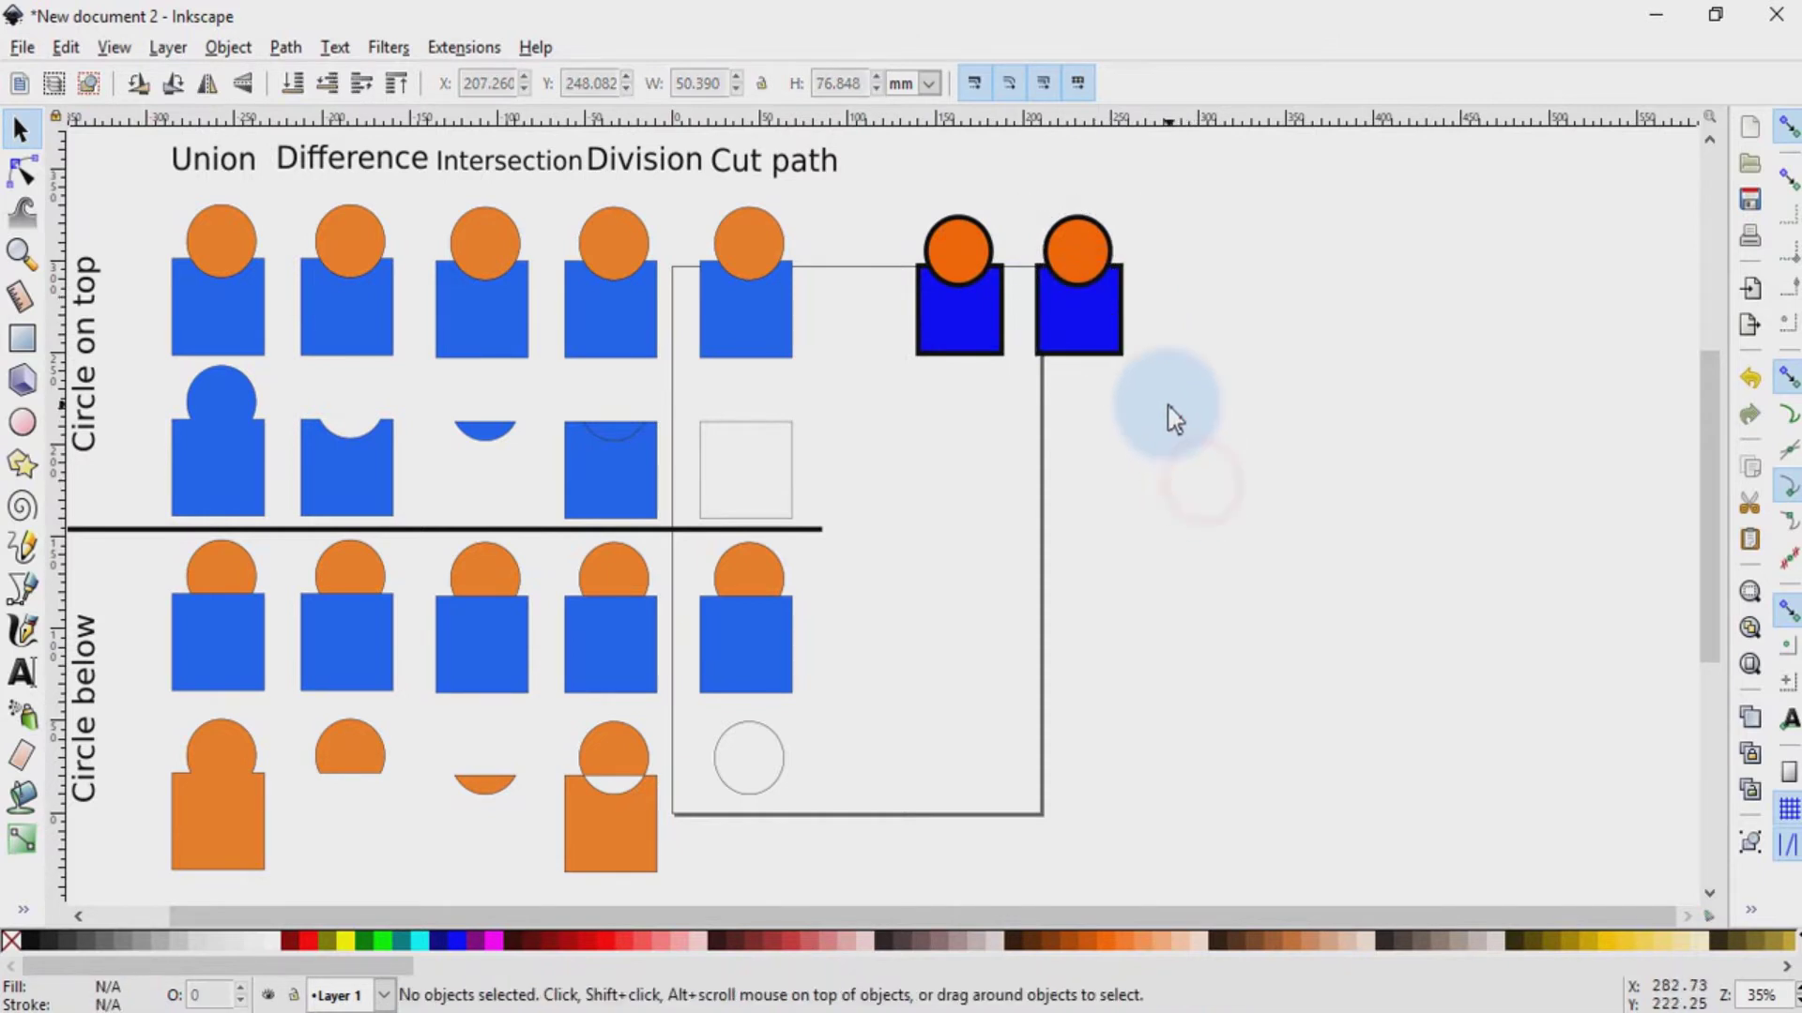
Step: Duplicate pairs twice more to extend the row to six, then select the row
{"action": "left_click_drag", "start_coordinate": [1211, 434], "coordinate": [861, 186]}
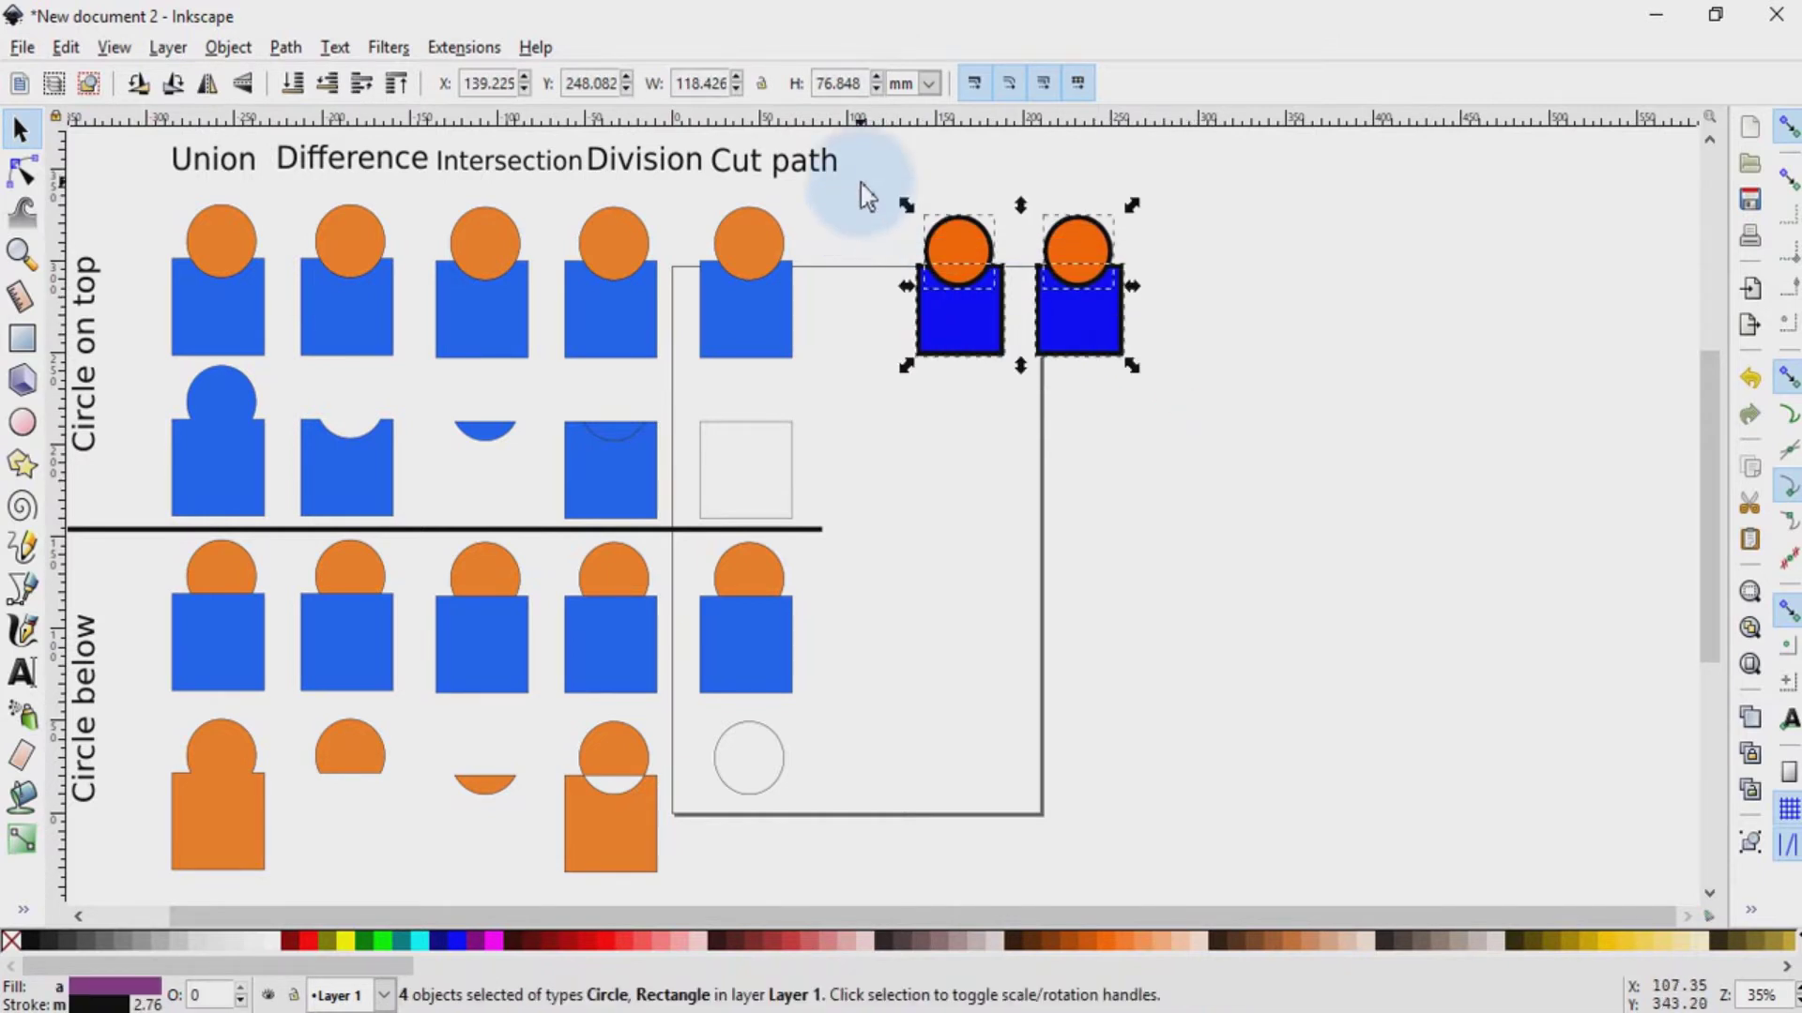
{"action": "key", "text": "ctrl+d"}
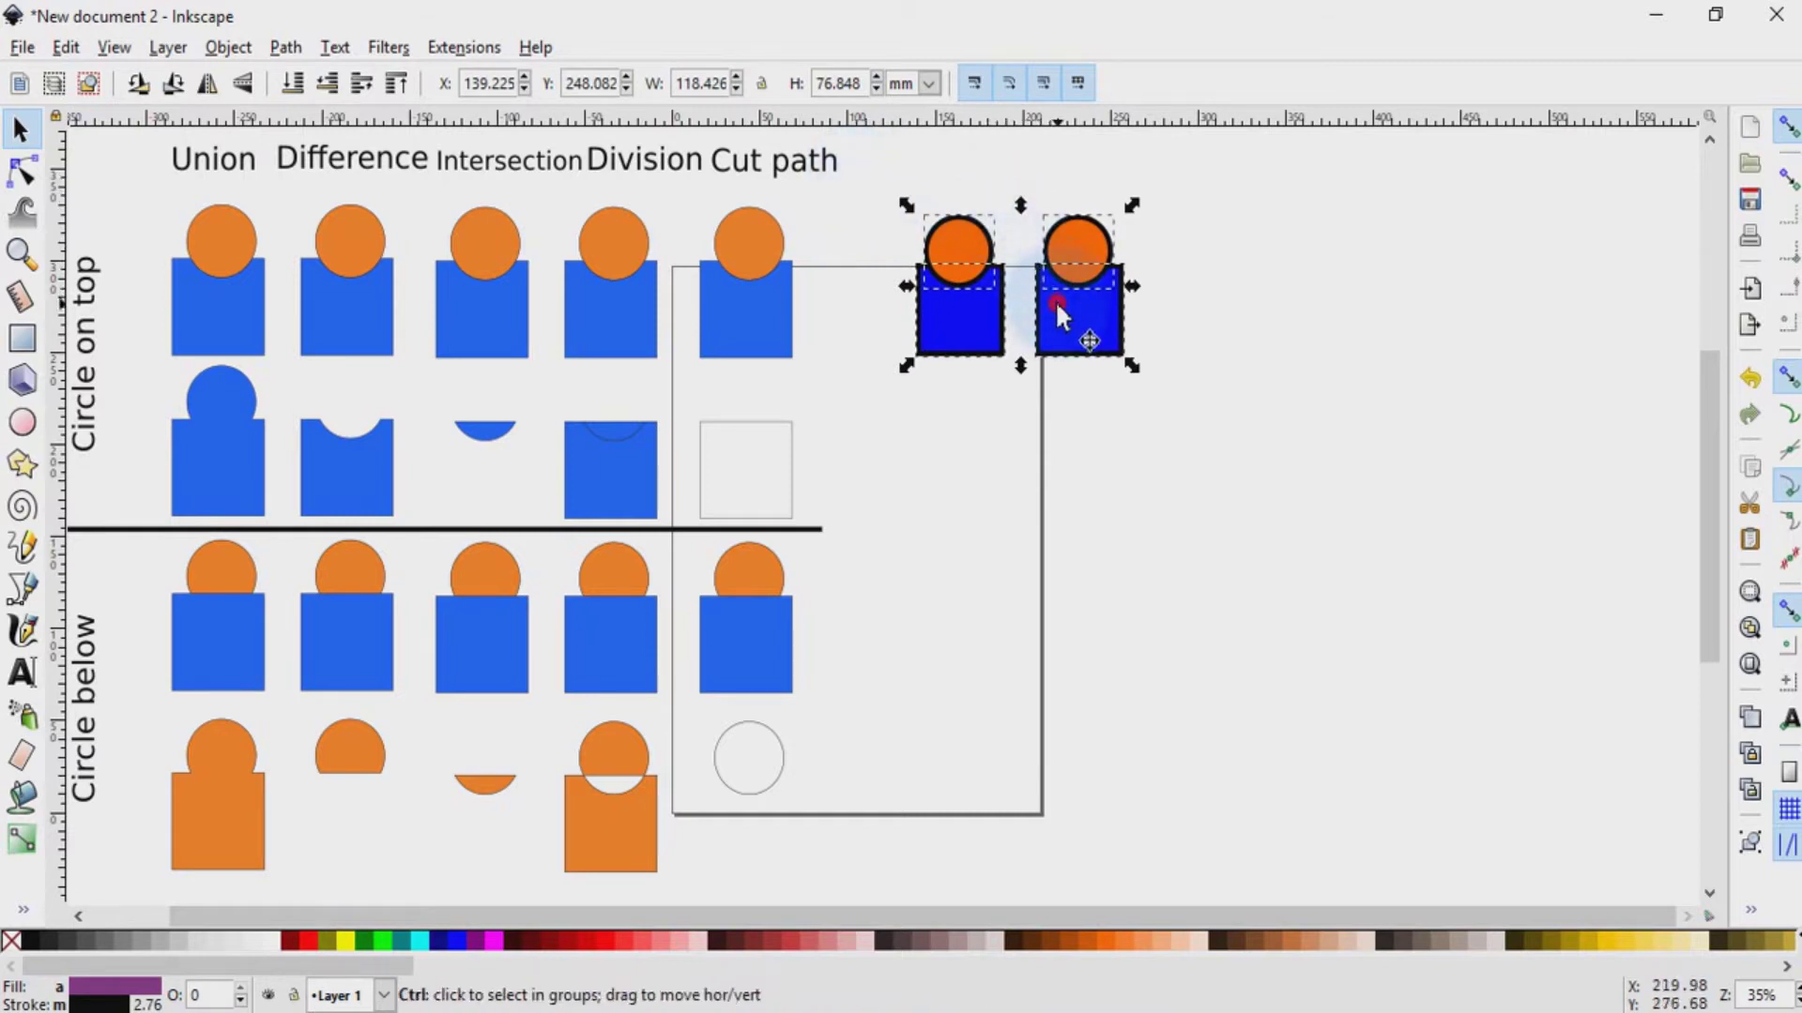
{"action": "left_click_drag", "start_coordinate": [1065, 302], "coordinate": [1307, 302]}
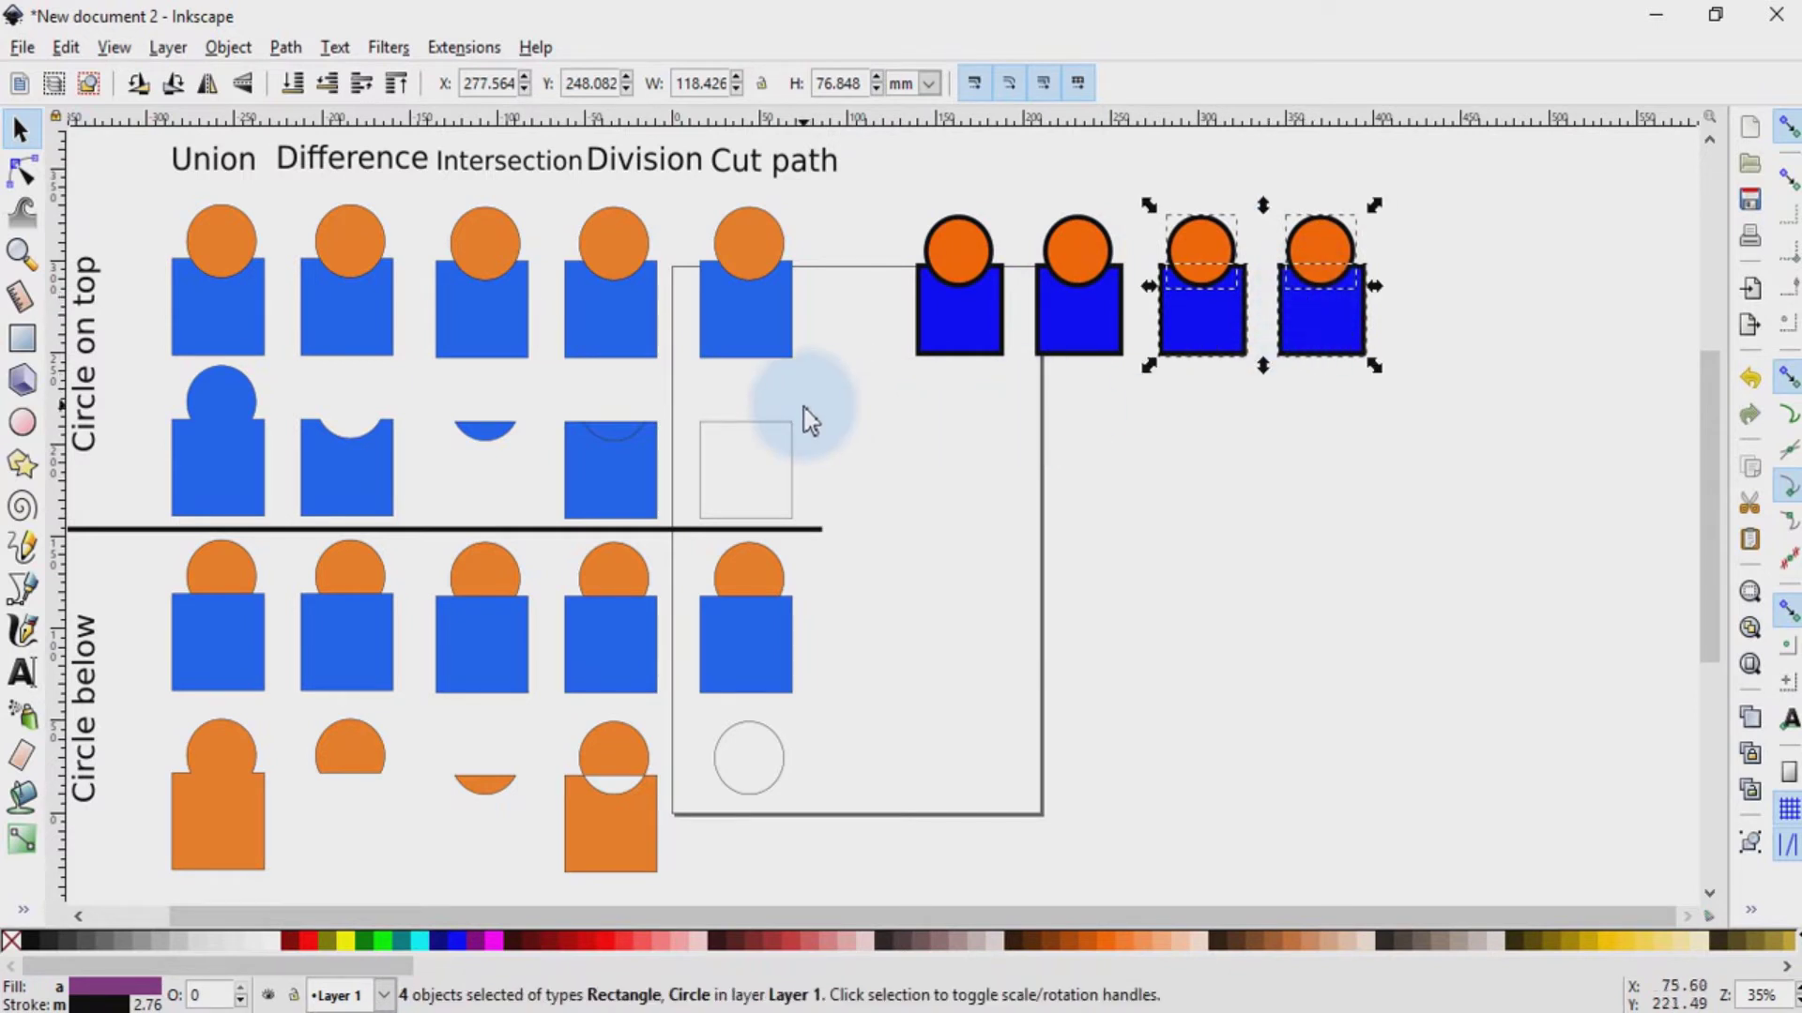
{"action": "left_click_drag", "start_coordinate": [1412, 413], "coordinate": [1163, 174]}
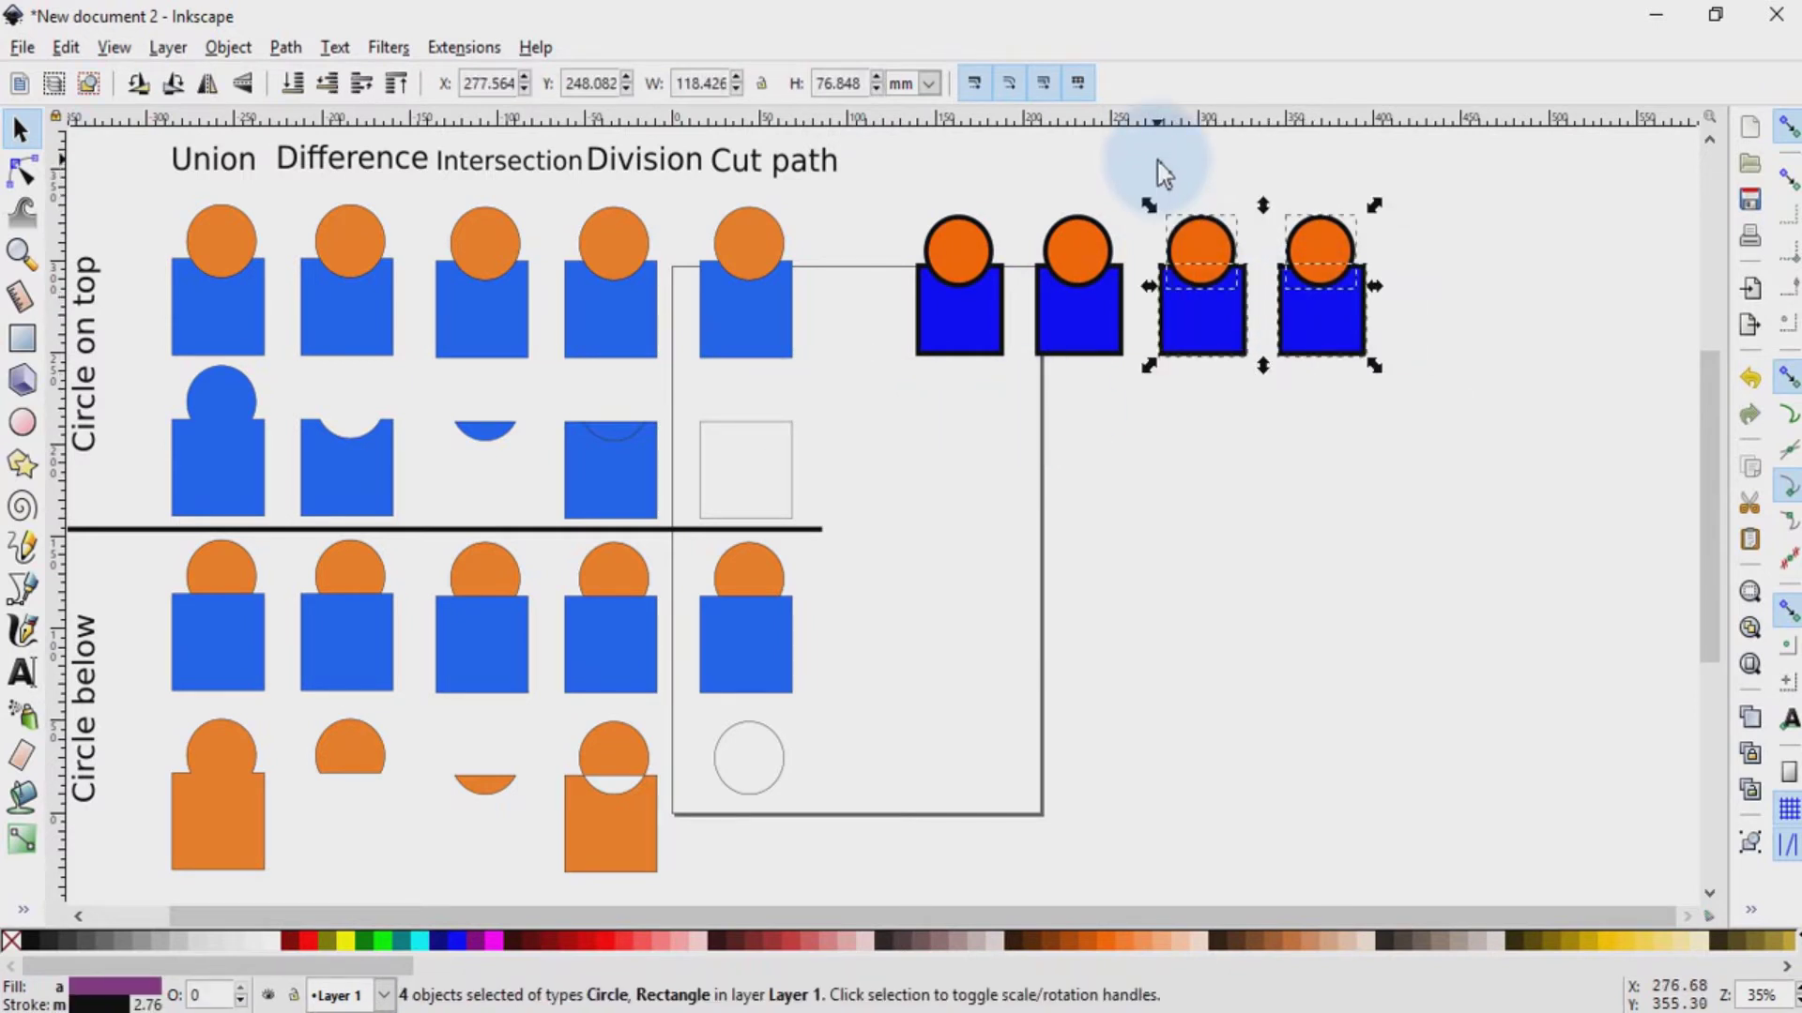
{"action": "key", "text": "ctrl+d"}
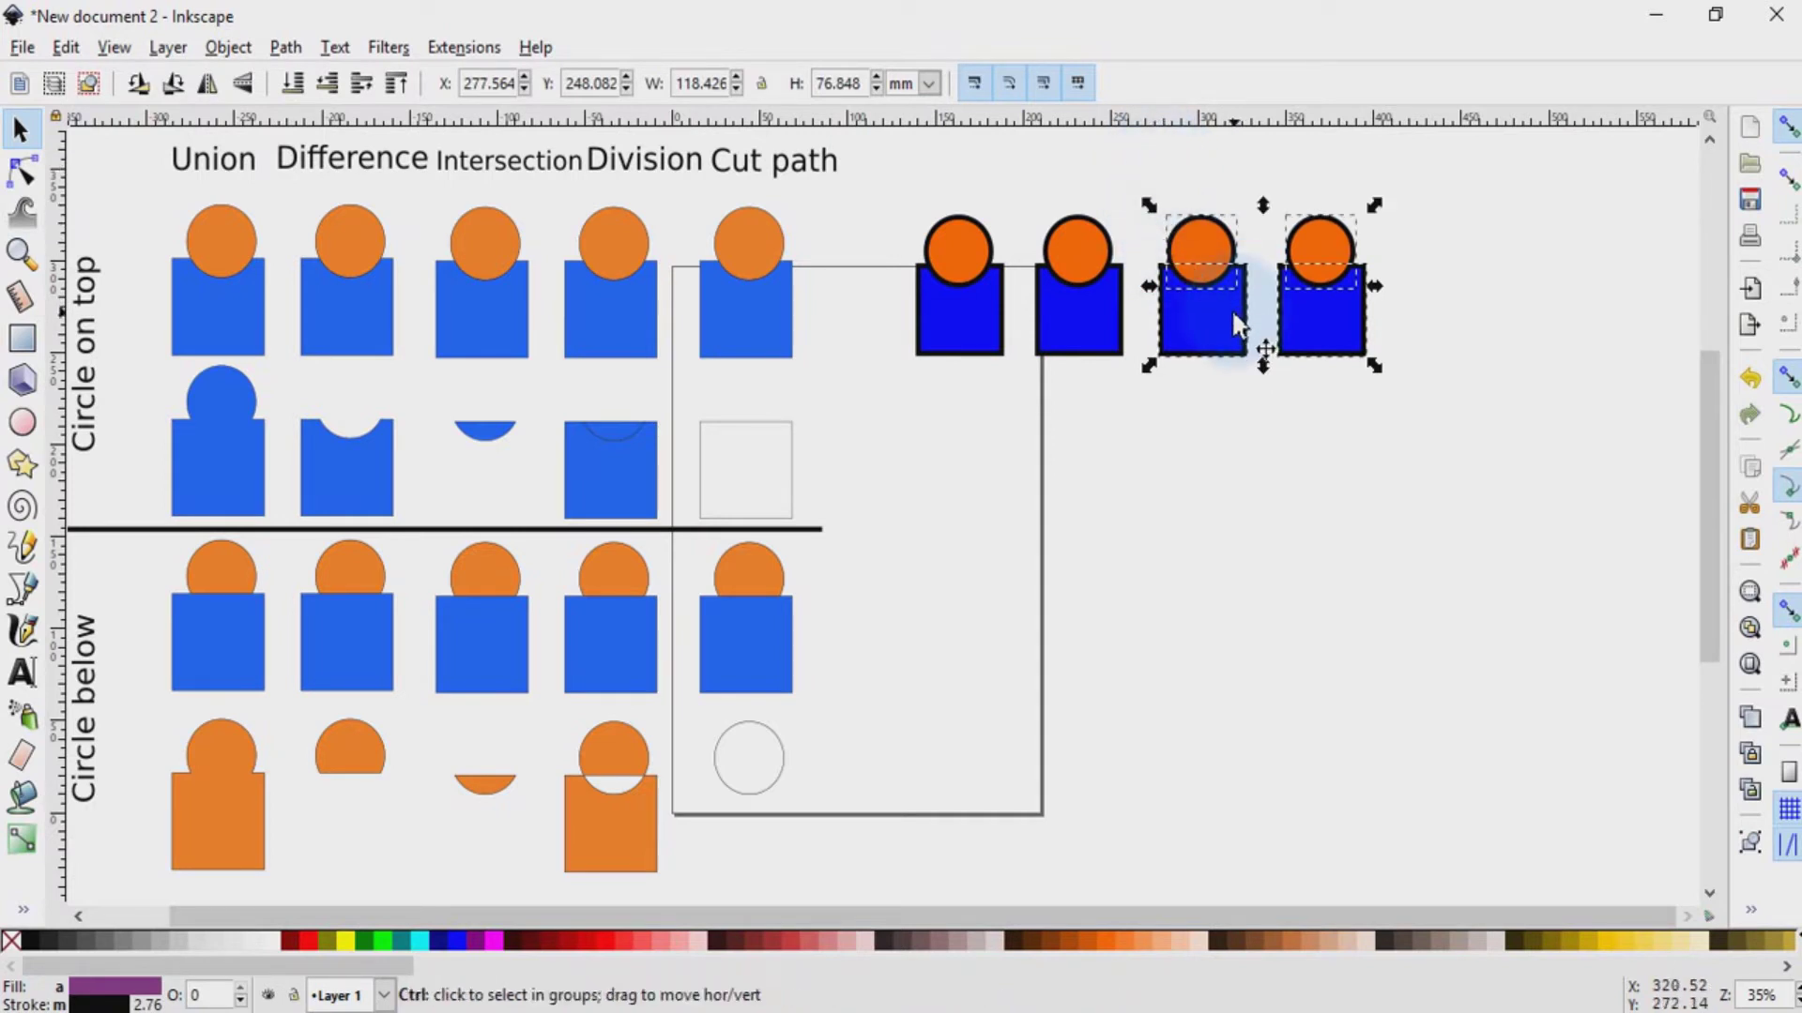
{"action": "left_click_drag", "start_coordinate": [1236, 326], "coordinate": [1499, 330]}
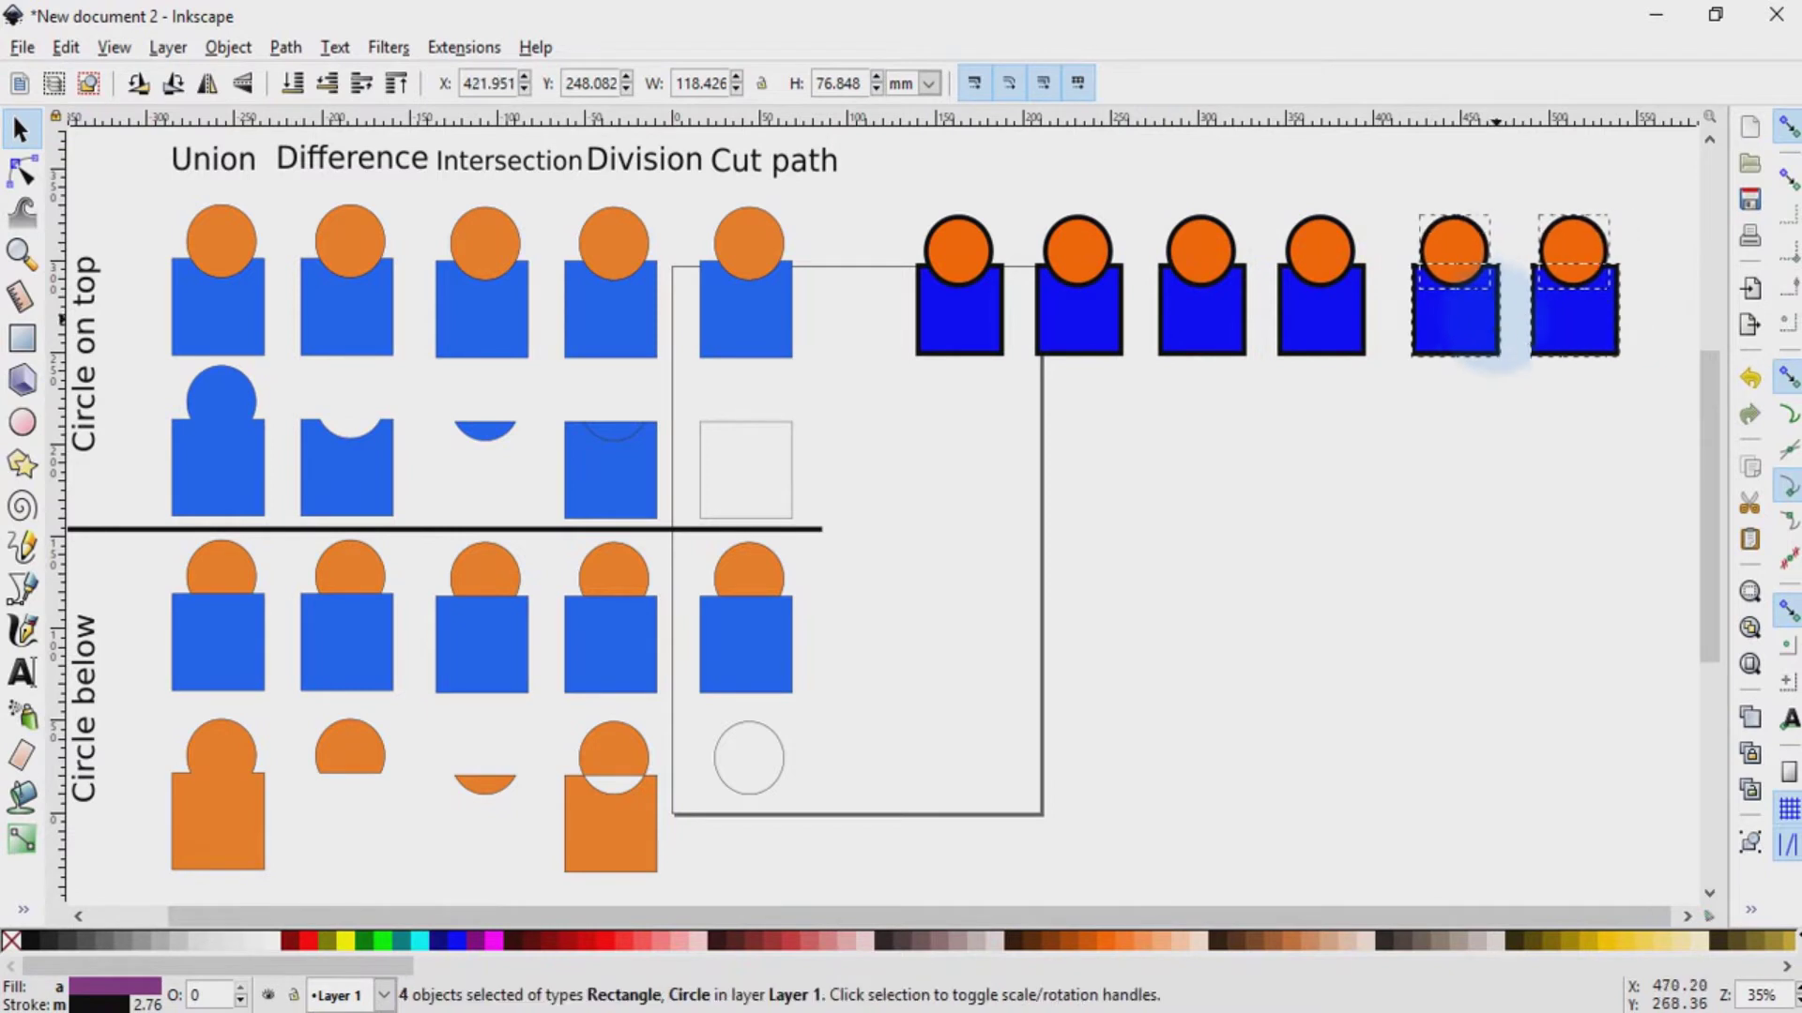
{"action": "left_click", "coordinate": [1484, 482]}
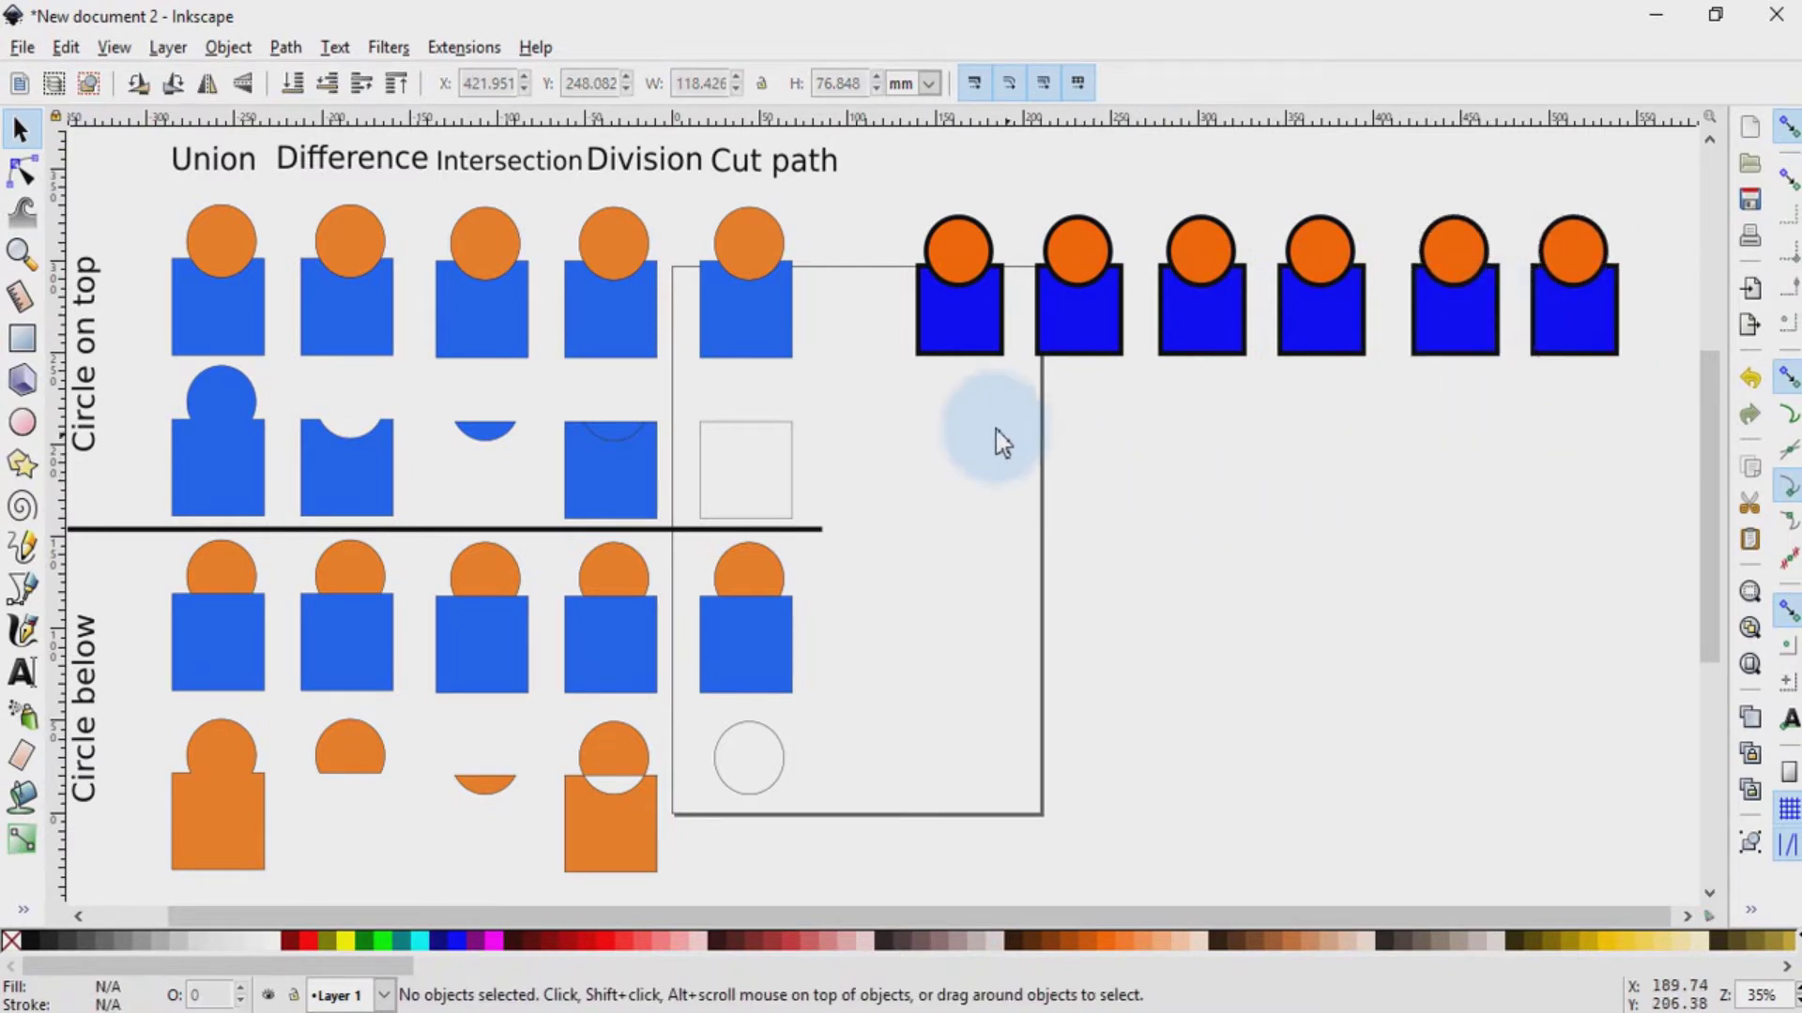
{"action": "left_click_drag", "start_coordinate": [875, 179], "coordinate": [1648, 402]}
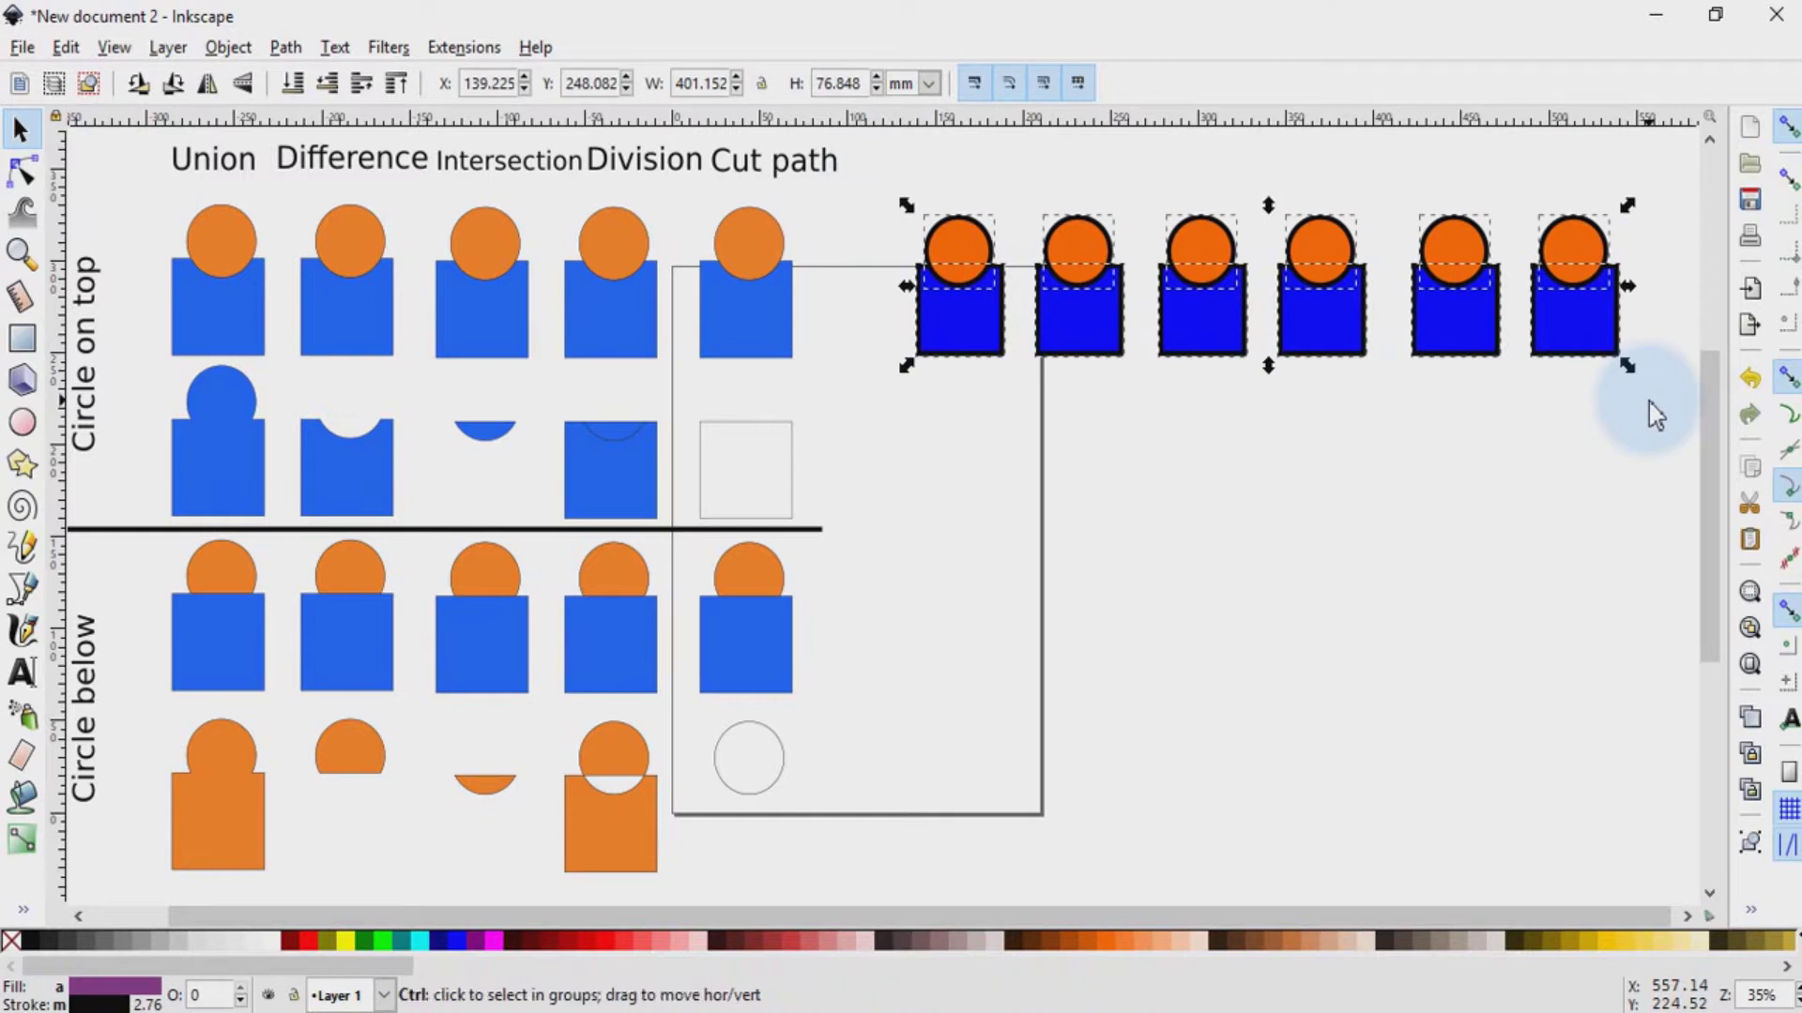
Step: Duplicate the six-pair row downward, then duplicate both rows, forming four rows of six
{"action": "key", "text": "ctrl+d"}
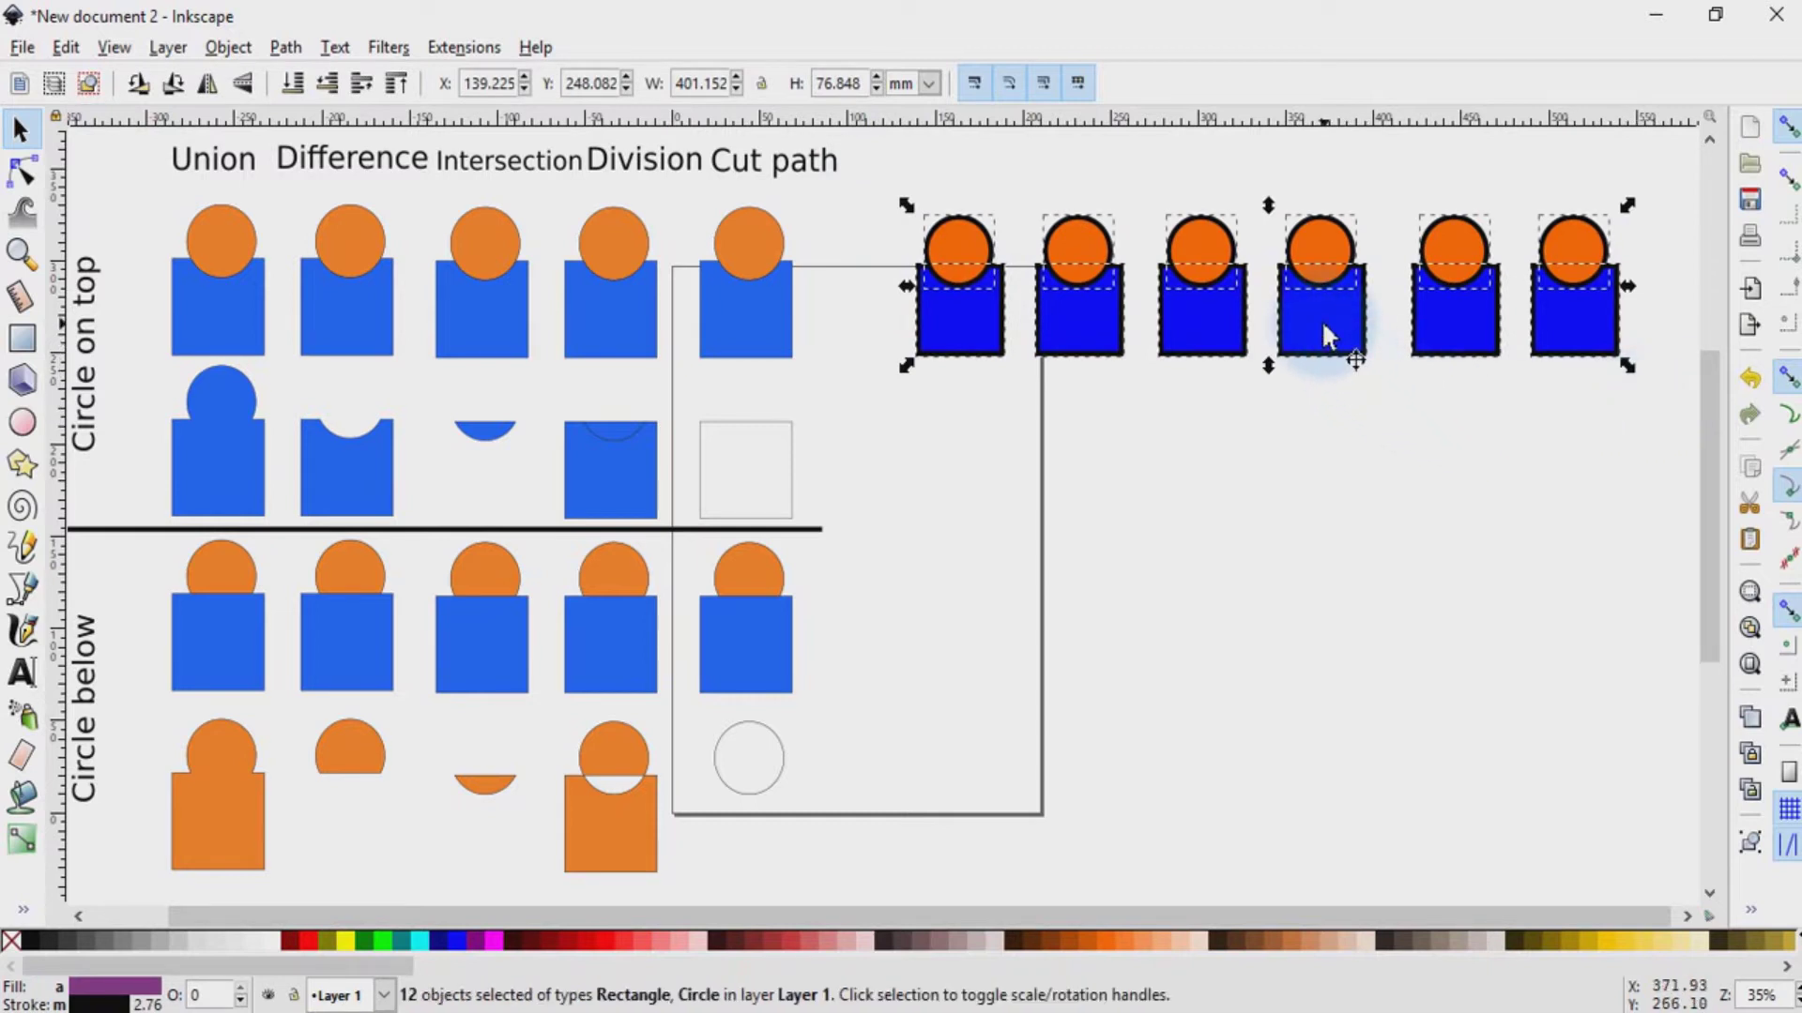
{"action": "left_click_drag", "start_coordinate": [1321, 319], "coordinate": [1331, 515]}
{"action": "left_click", "coordinate": [1330, 643]}
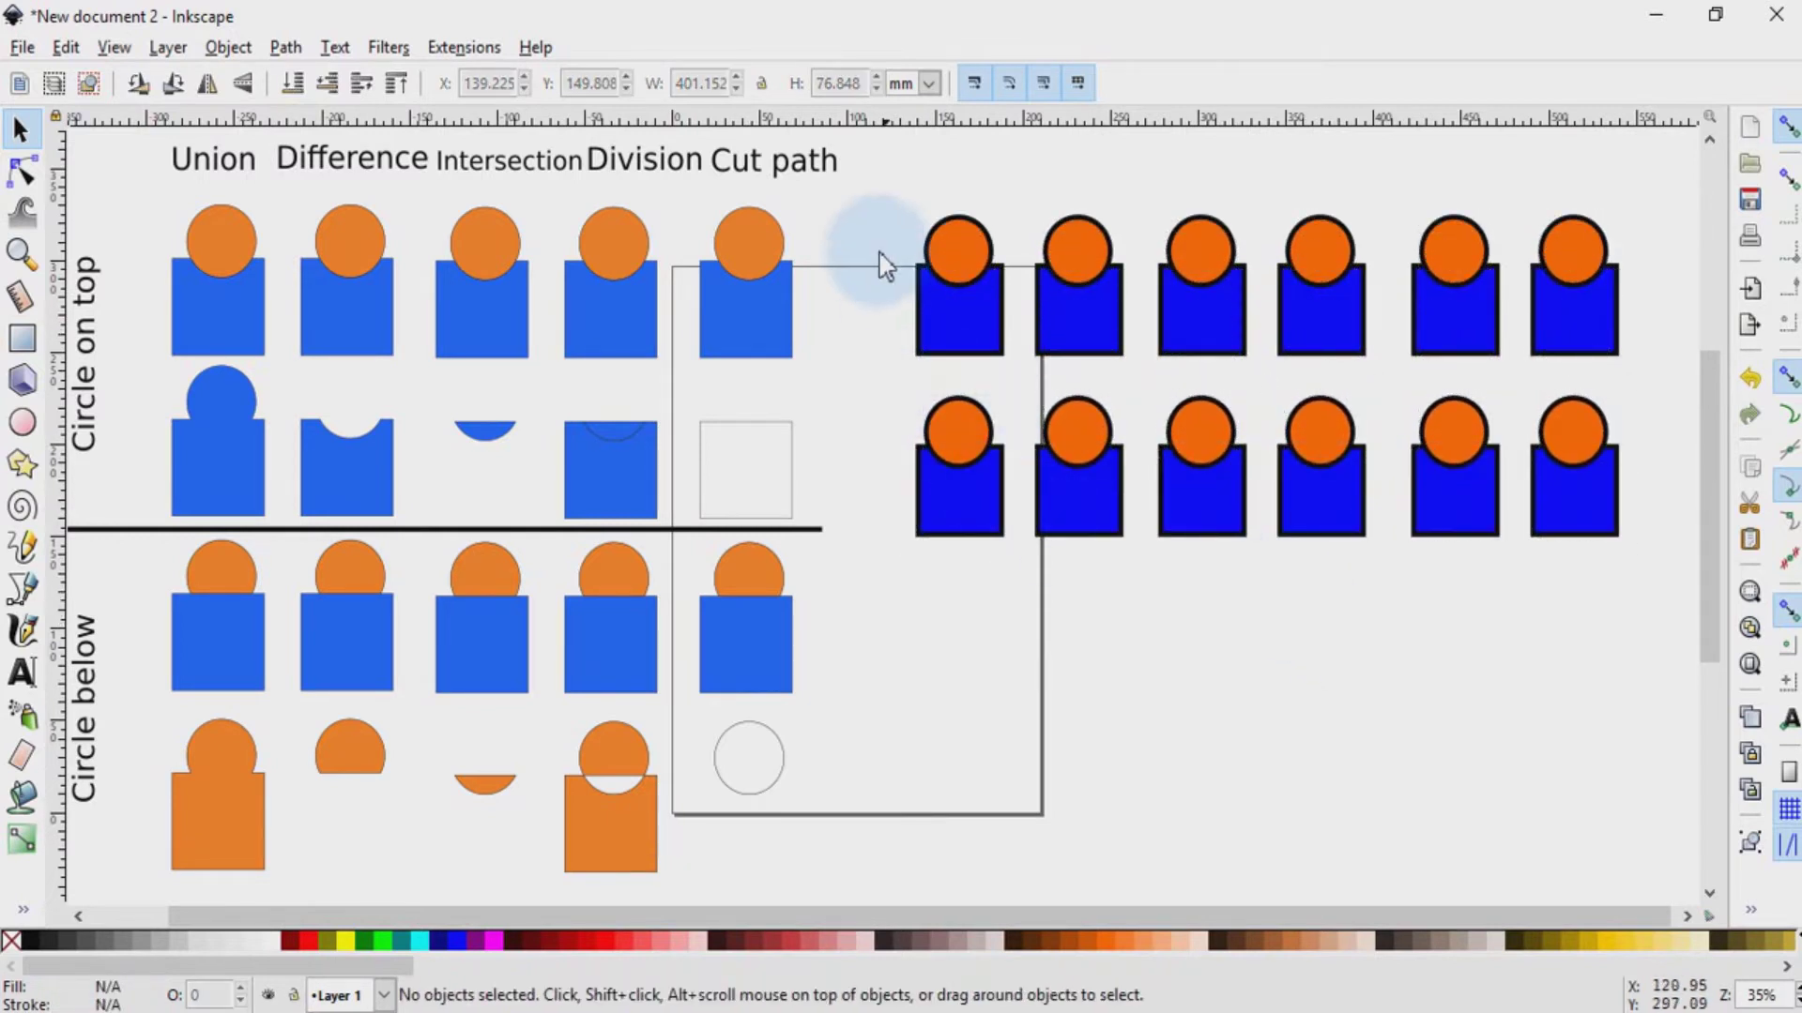
{"action": "left_click_drag", "start_coordinate": [863, 249], "coordinate": [1651, 622]}
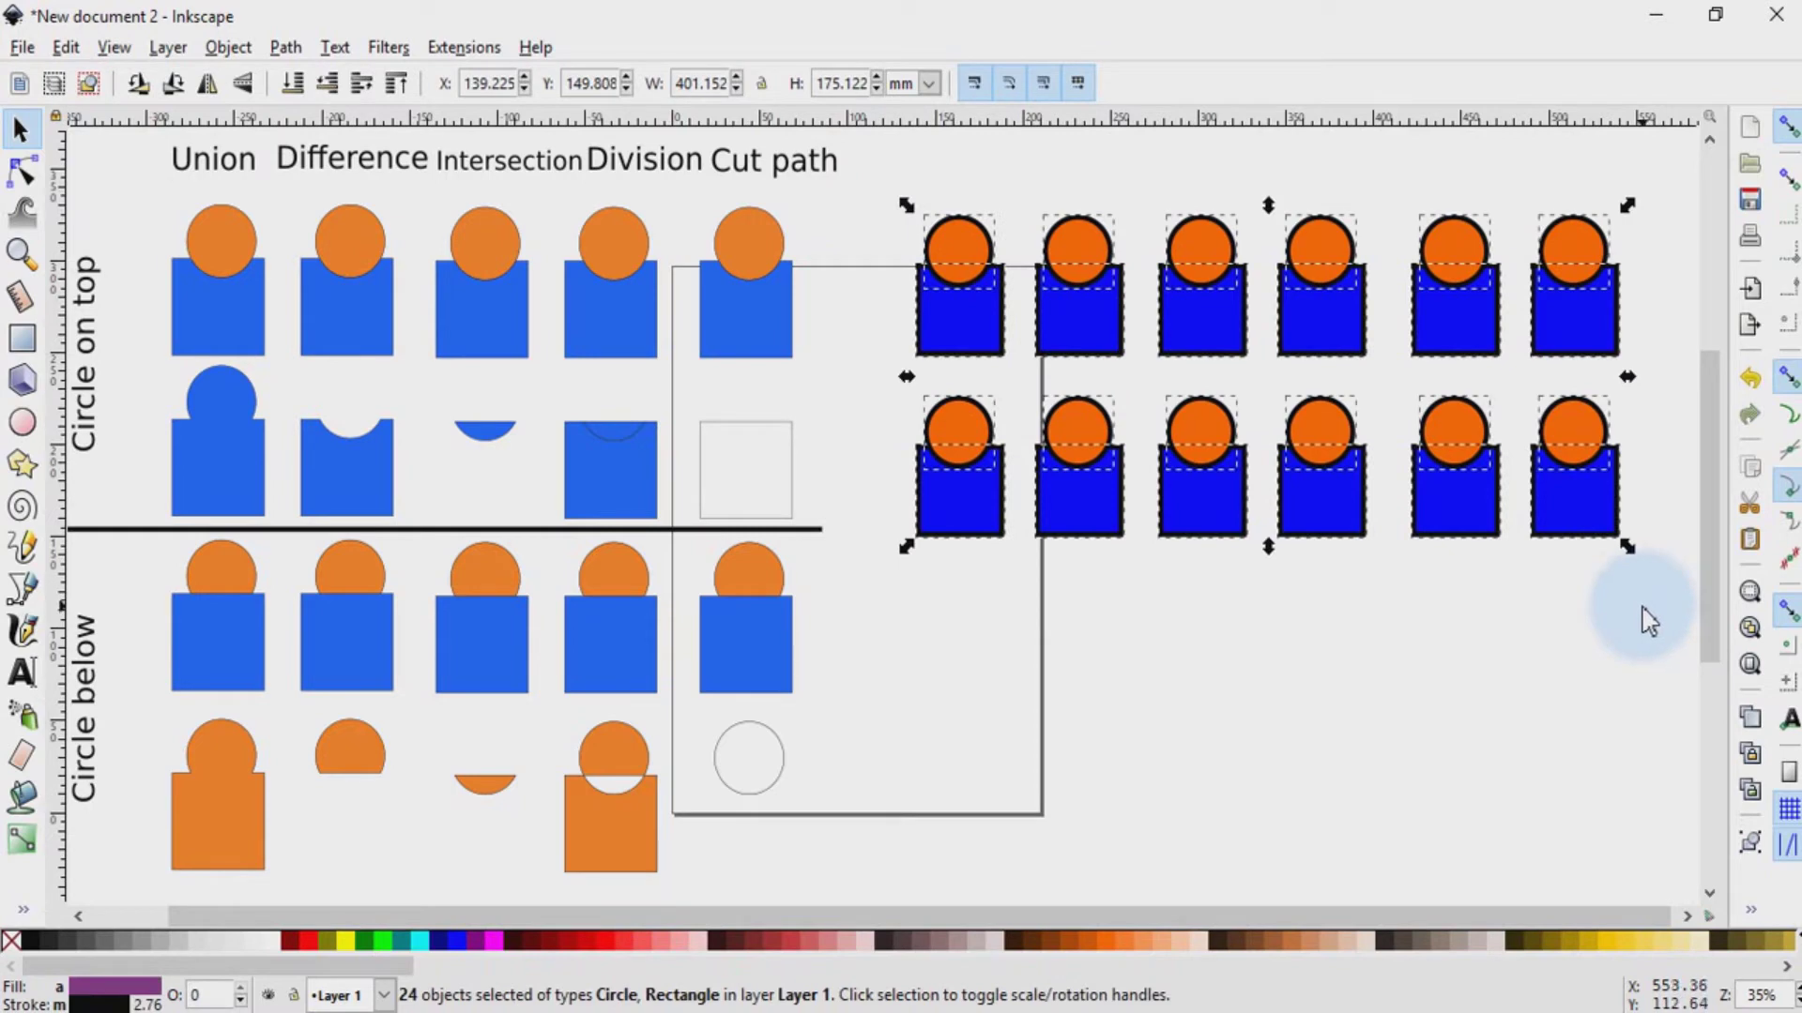
{"action": "key", "text": "ctrl+d"}
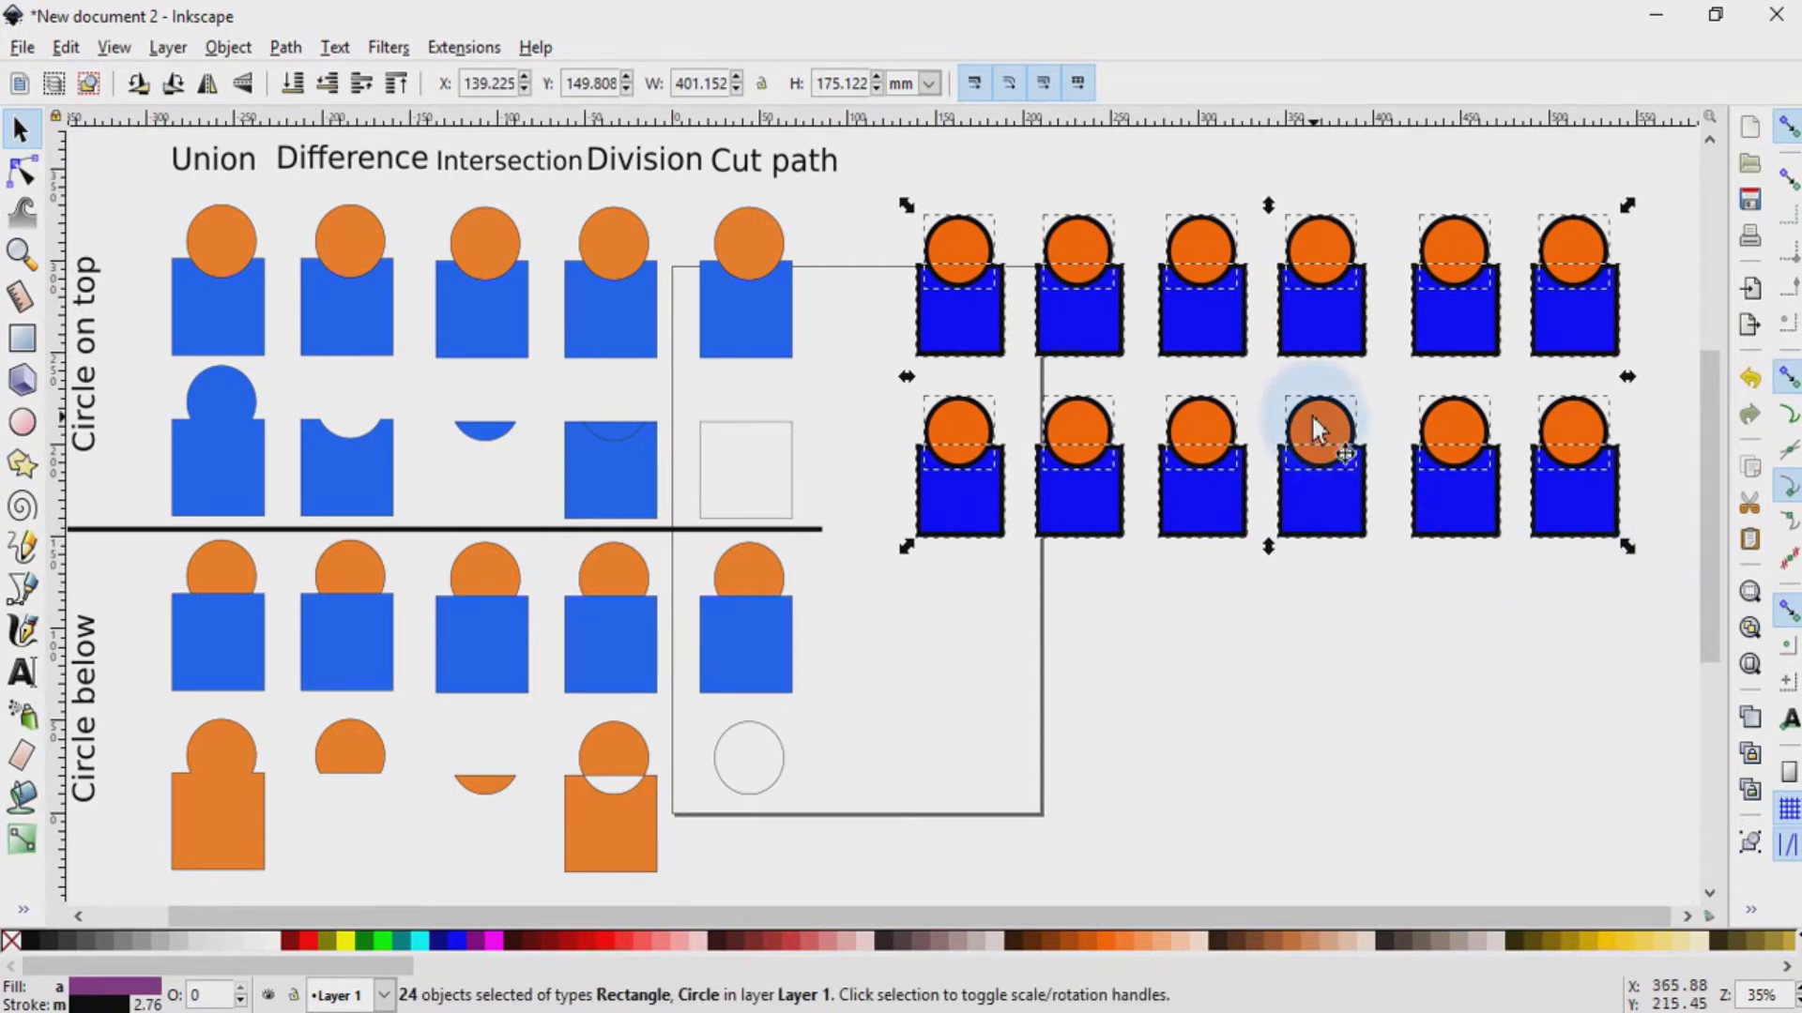
{"action": "left_click_drag", "start_coordinate": [1310, 412], "coordinate": [1367, 764]}
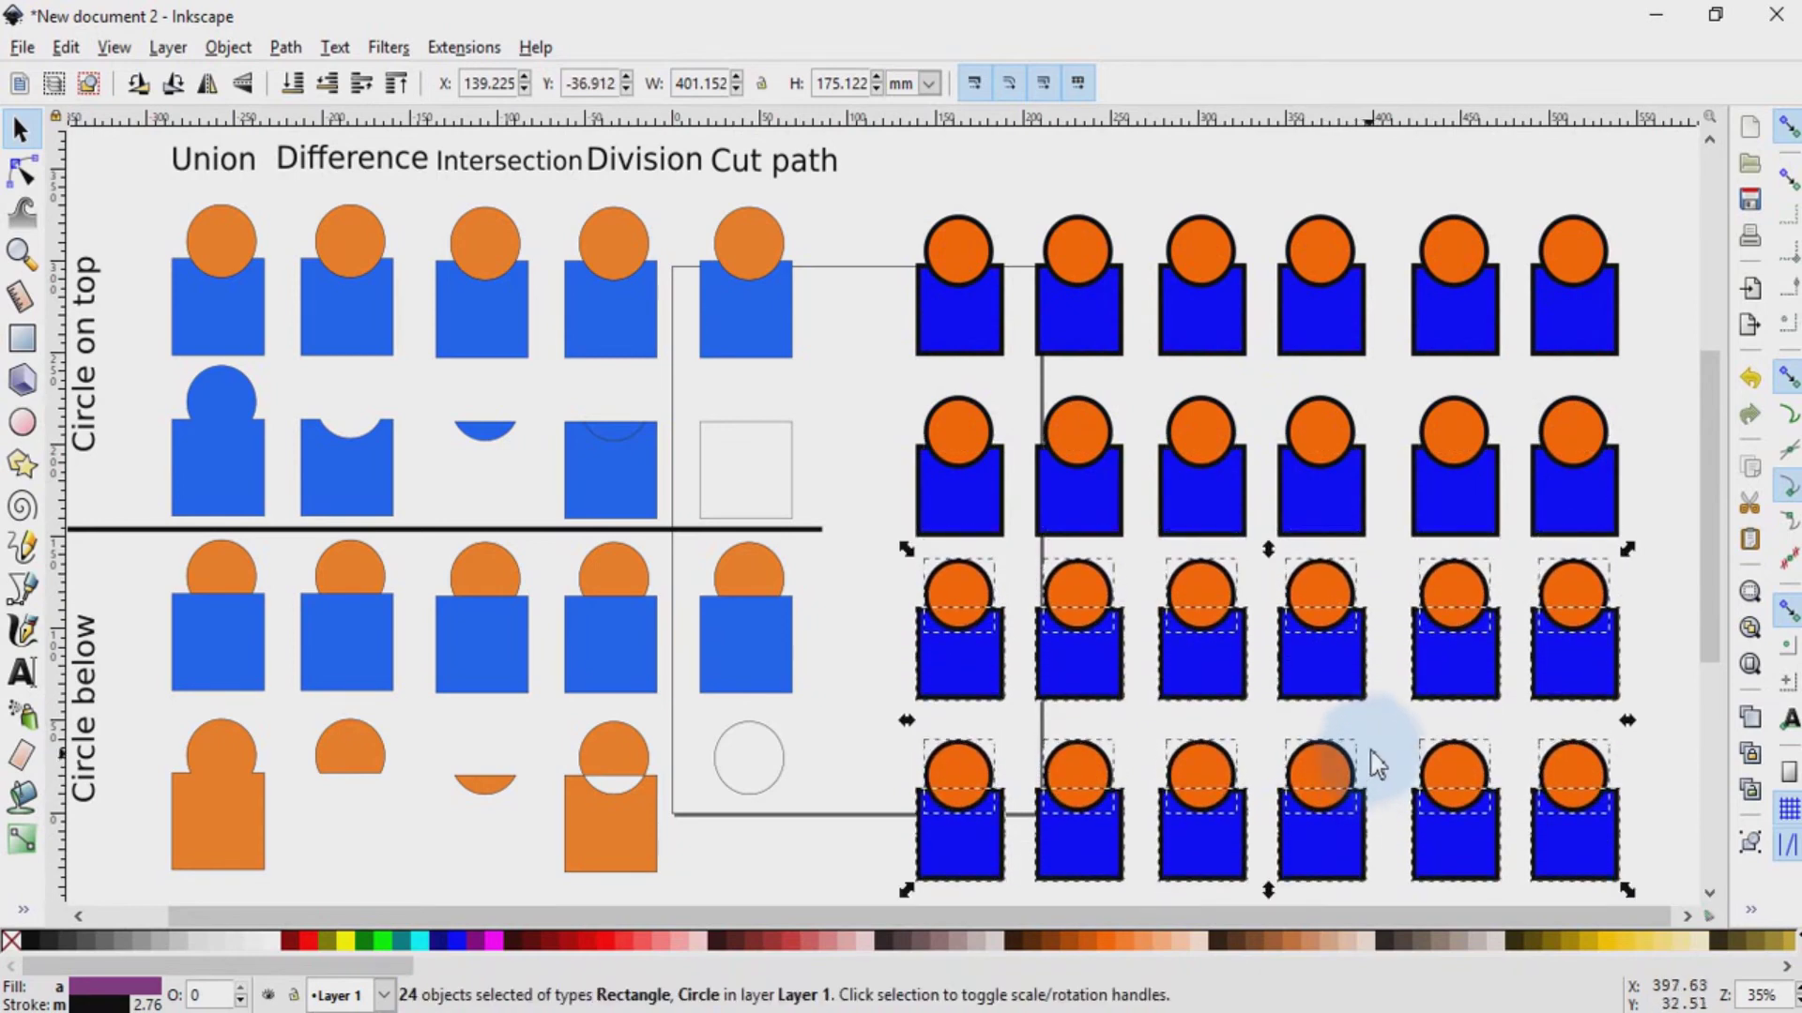
{"action": "left_click", "coordinate": [1647, 554]}
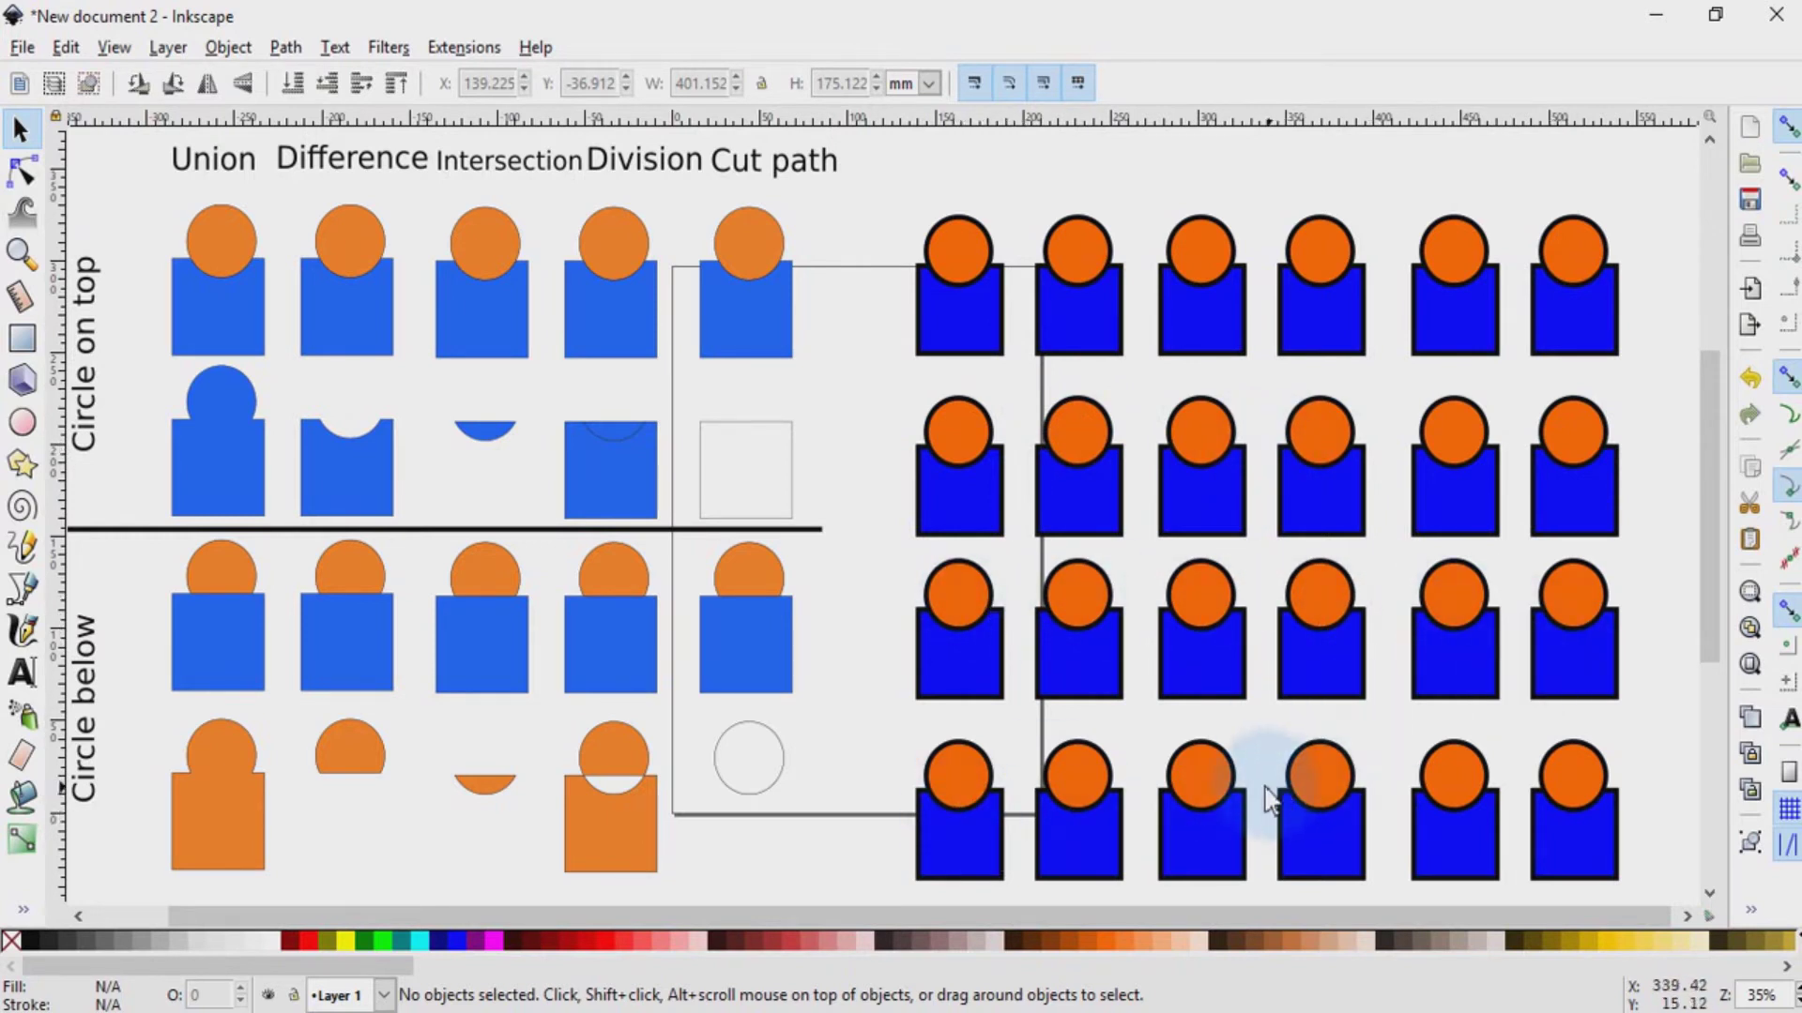
Step: Select all six orange circles in the third row
{"action": "left_click", "coordinate": [962, 596]}
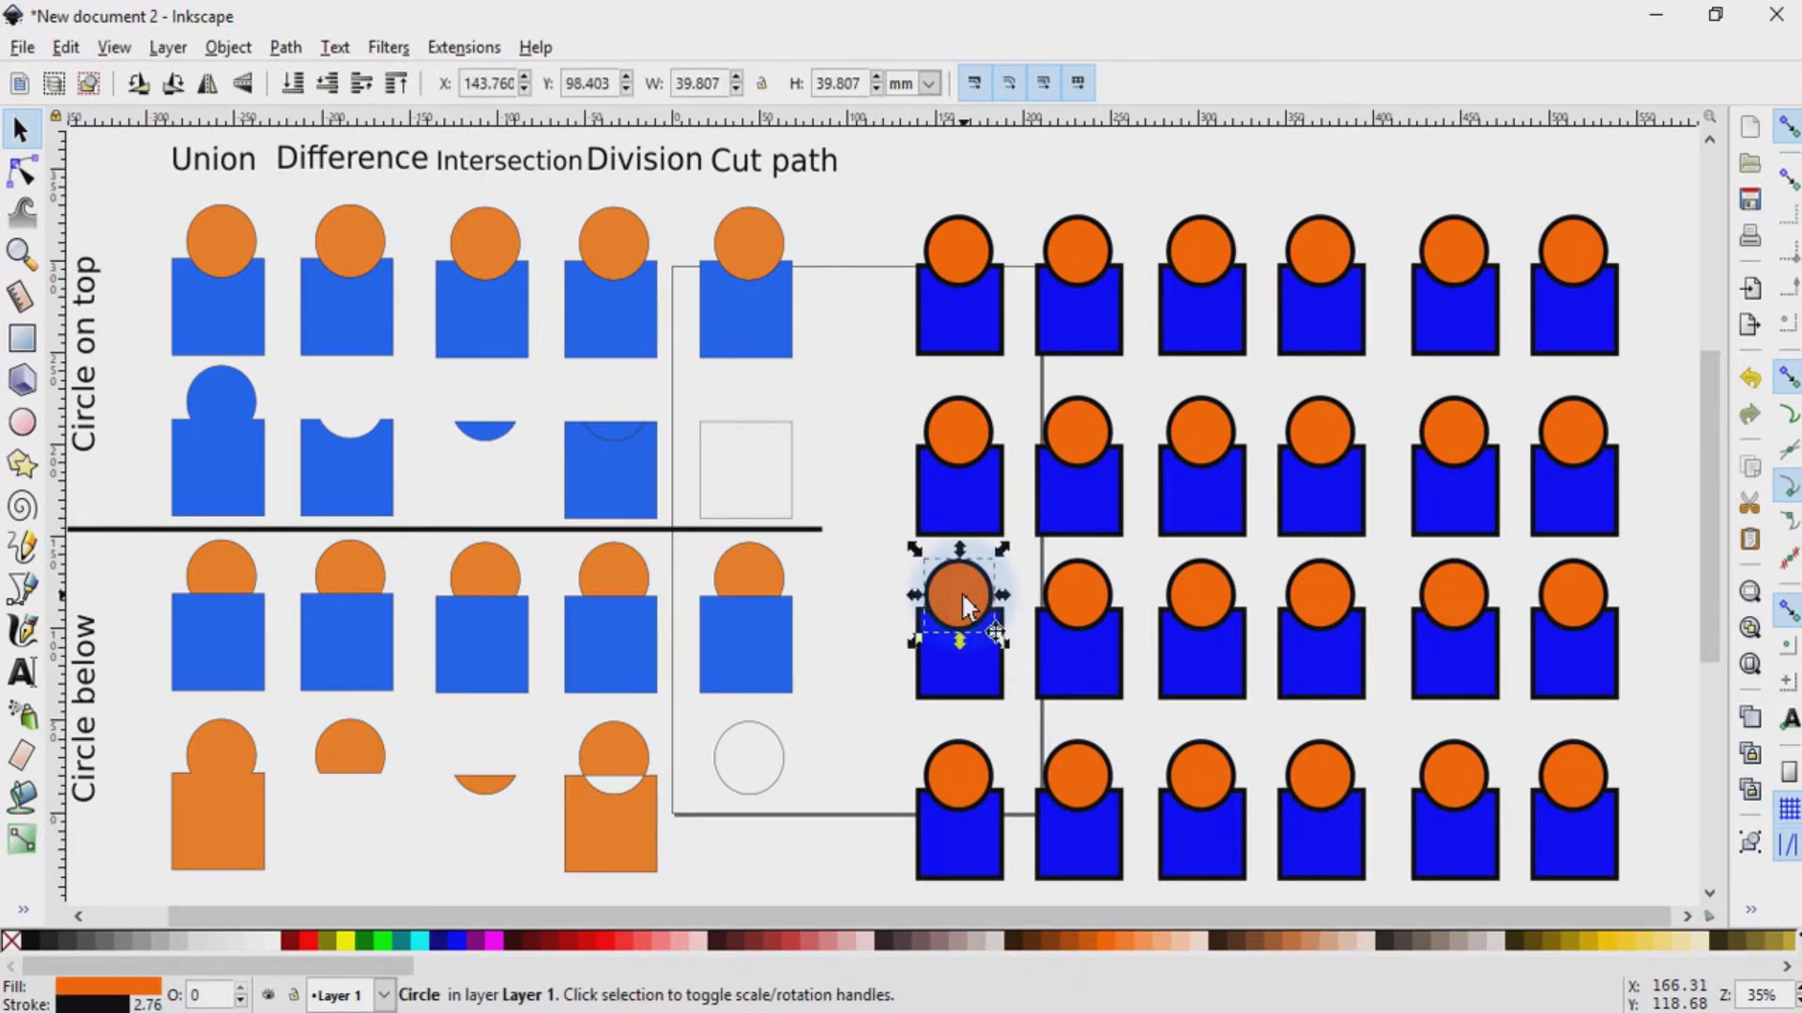
{"action": "left_click", "coordinate": [1072, 586], "text": "shift"}
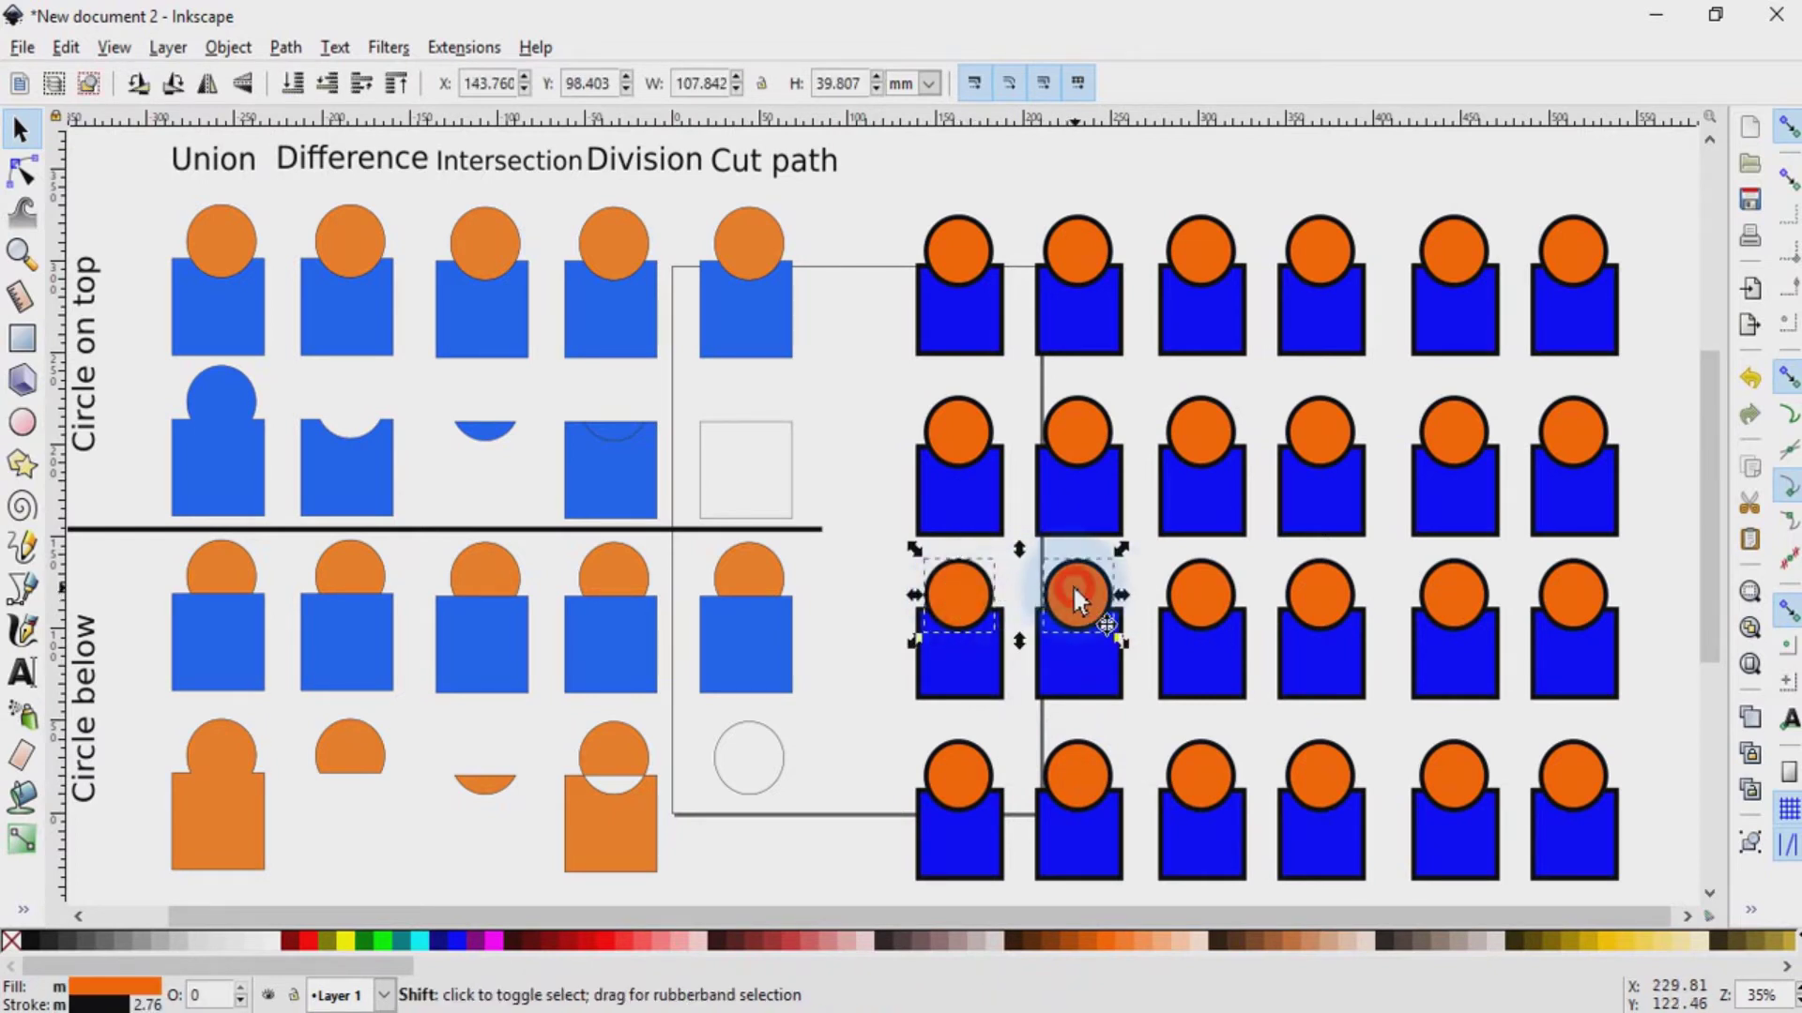
{"action": "left_click", "coordinate": [1204, 593], "text": "shift"}
{"action": "left_click", "coordinate": [1318, 593], "text": "shift"}
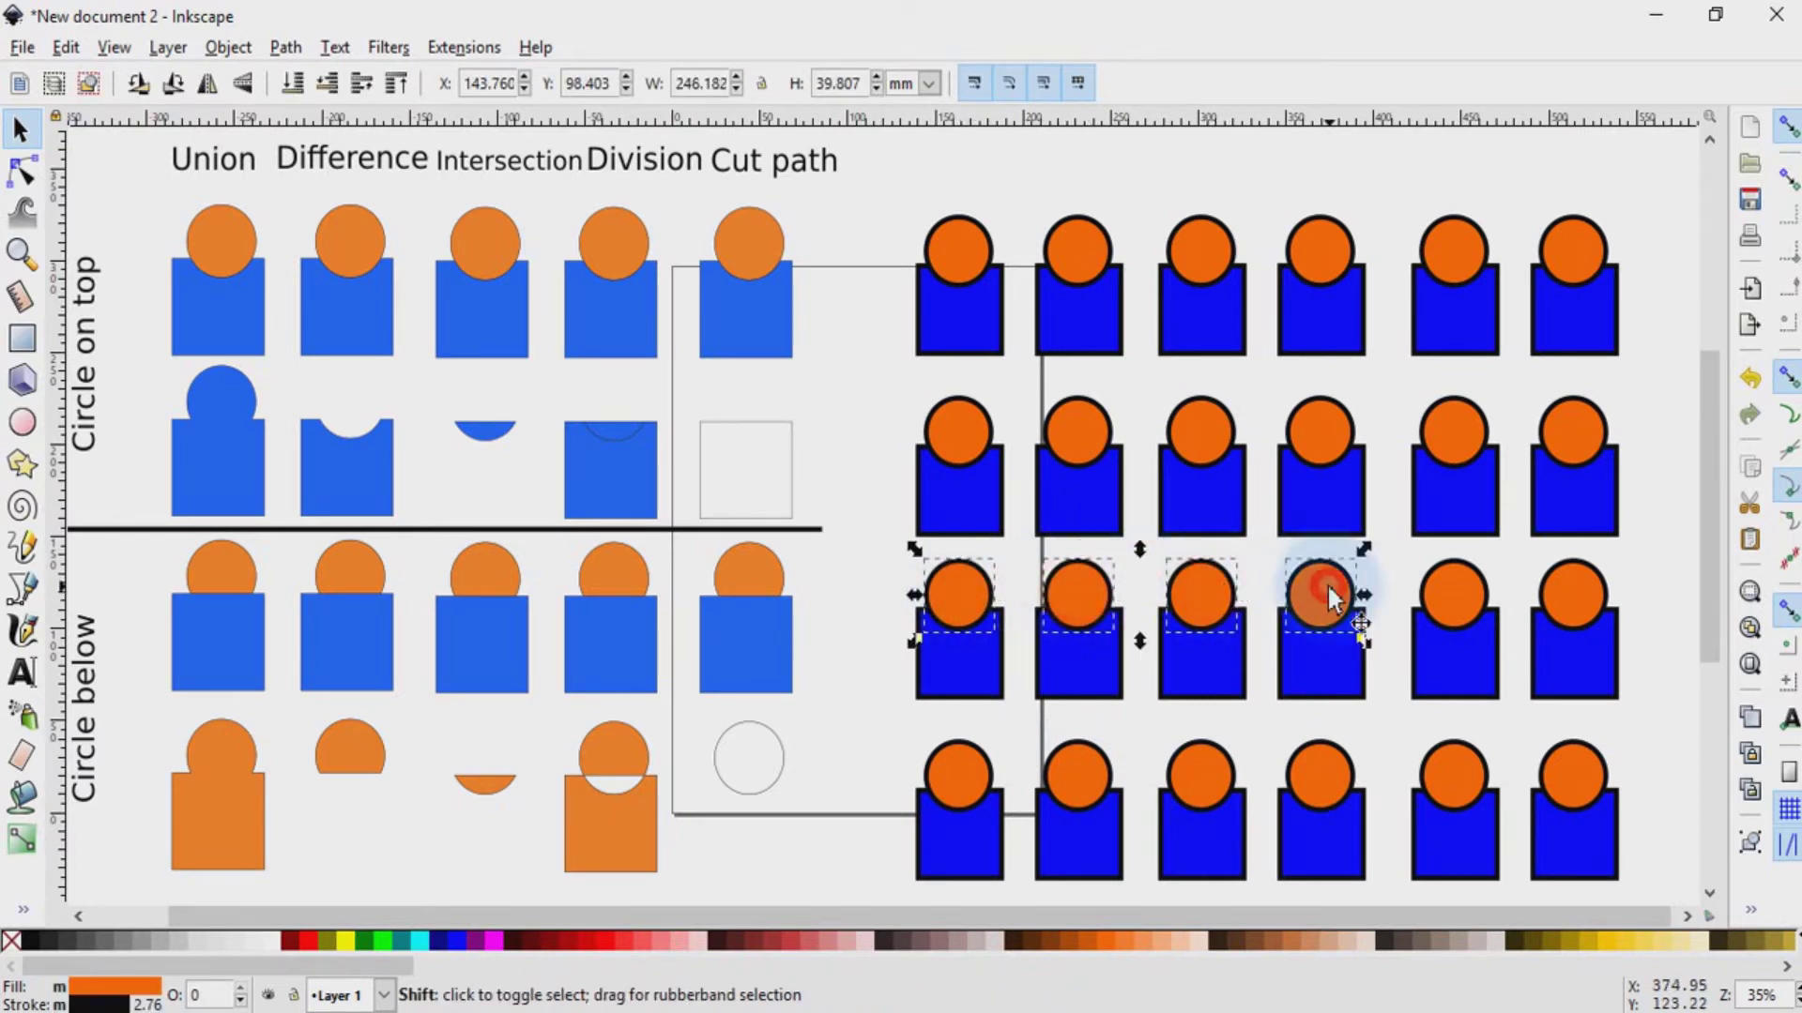
{"action": "left_click", "coordinate": [1475, 591], "text": "shift"}
{"action": "left_click", "coordinate": [1576, 600], "text": "shift"}
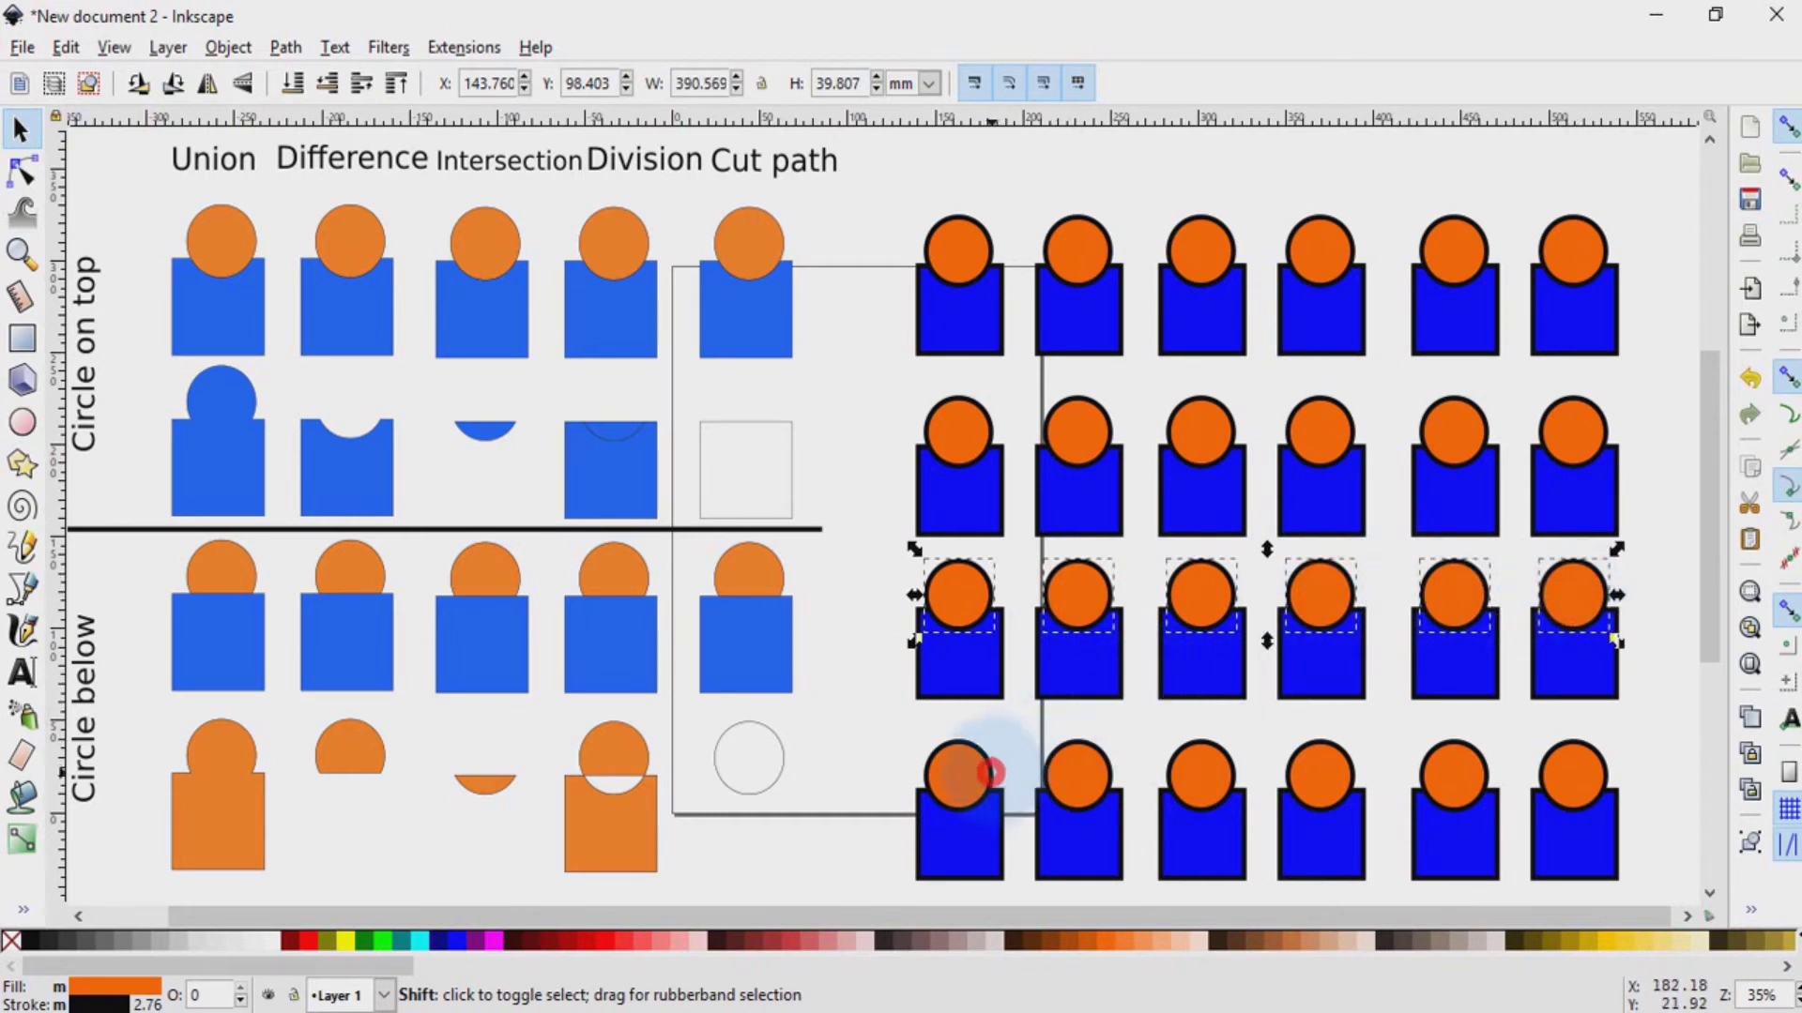
Step: Add the six bottom-row circles and lower all twelve behind their squares
{"action": "left_click", "coordinate": [992, 777], "text": "shift"}
{"action": "left_click", "coordinate": [1078, 776], "text": "shift"}
{"action": "left_click", "coordinate": [1199, 774], "text": "shift"}
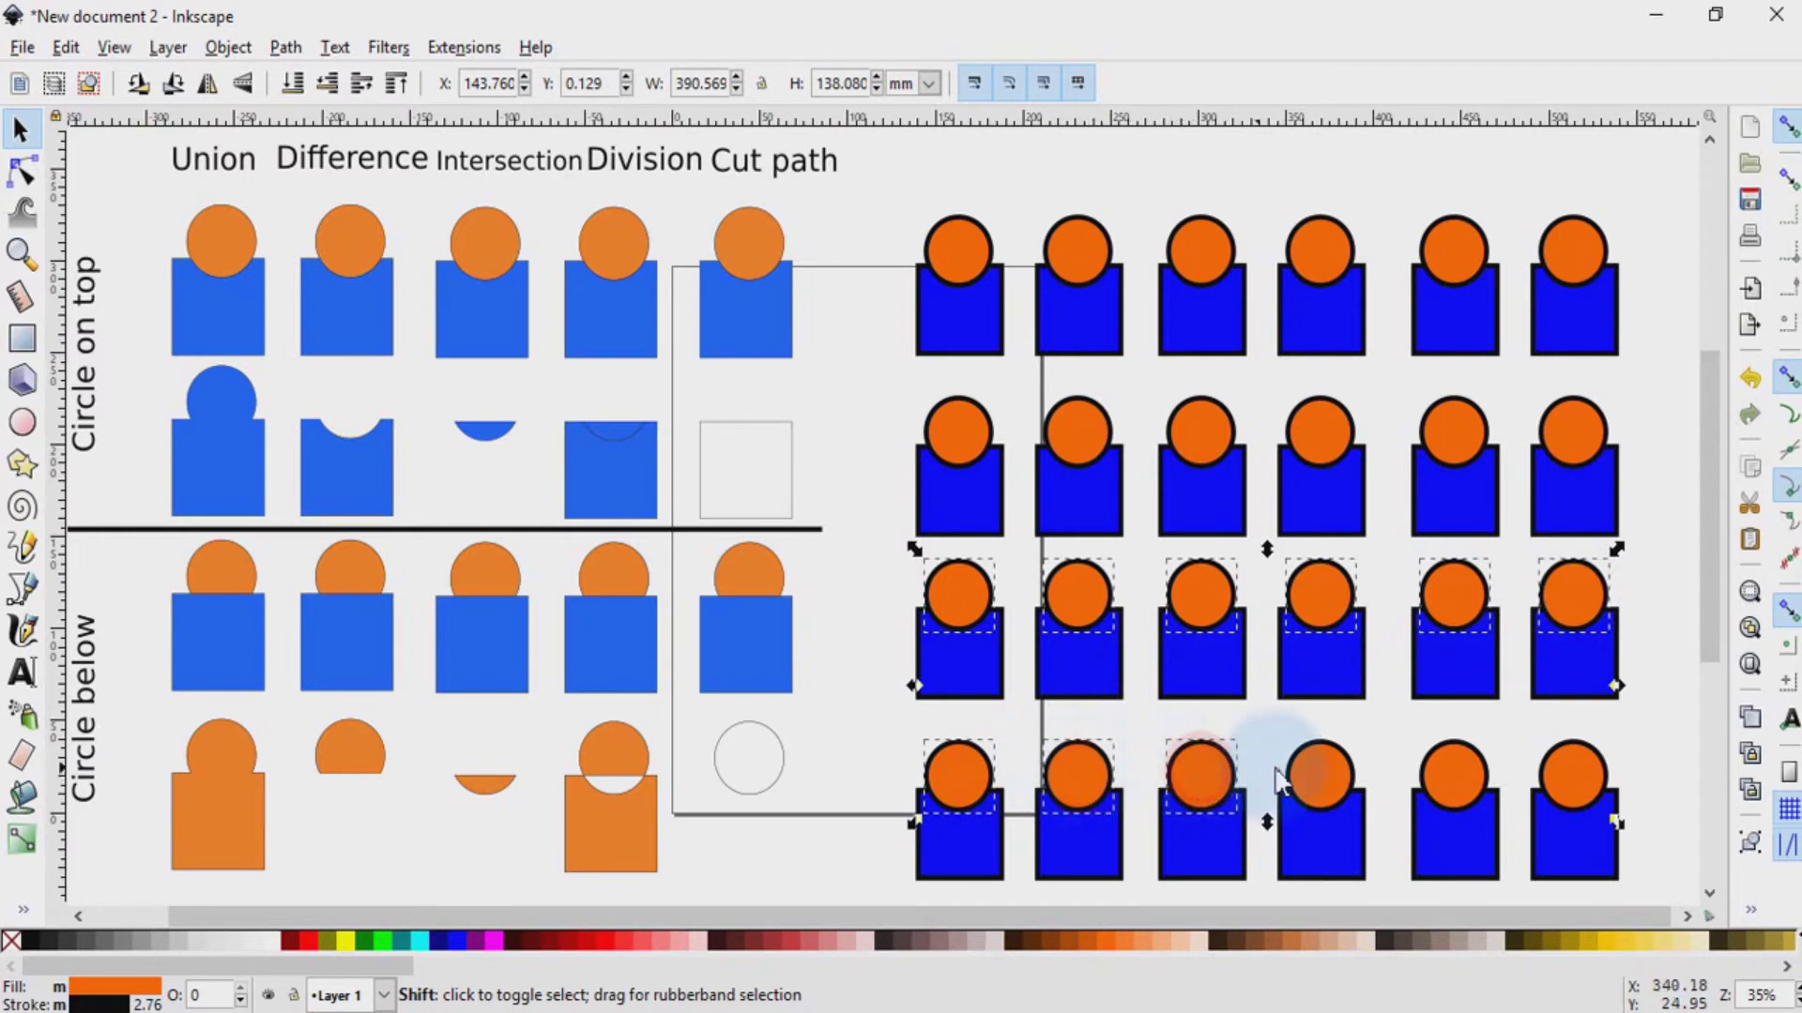
{"action": "left_click", "coordinate": [1333, 764], "text": "shift"}
{"action": "left_click", "coordinate": [1450, 773], "text": "shift"}
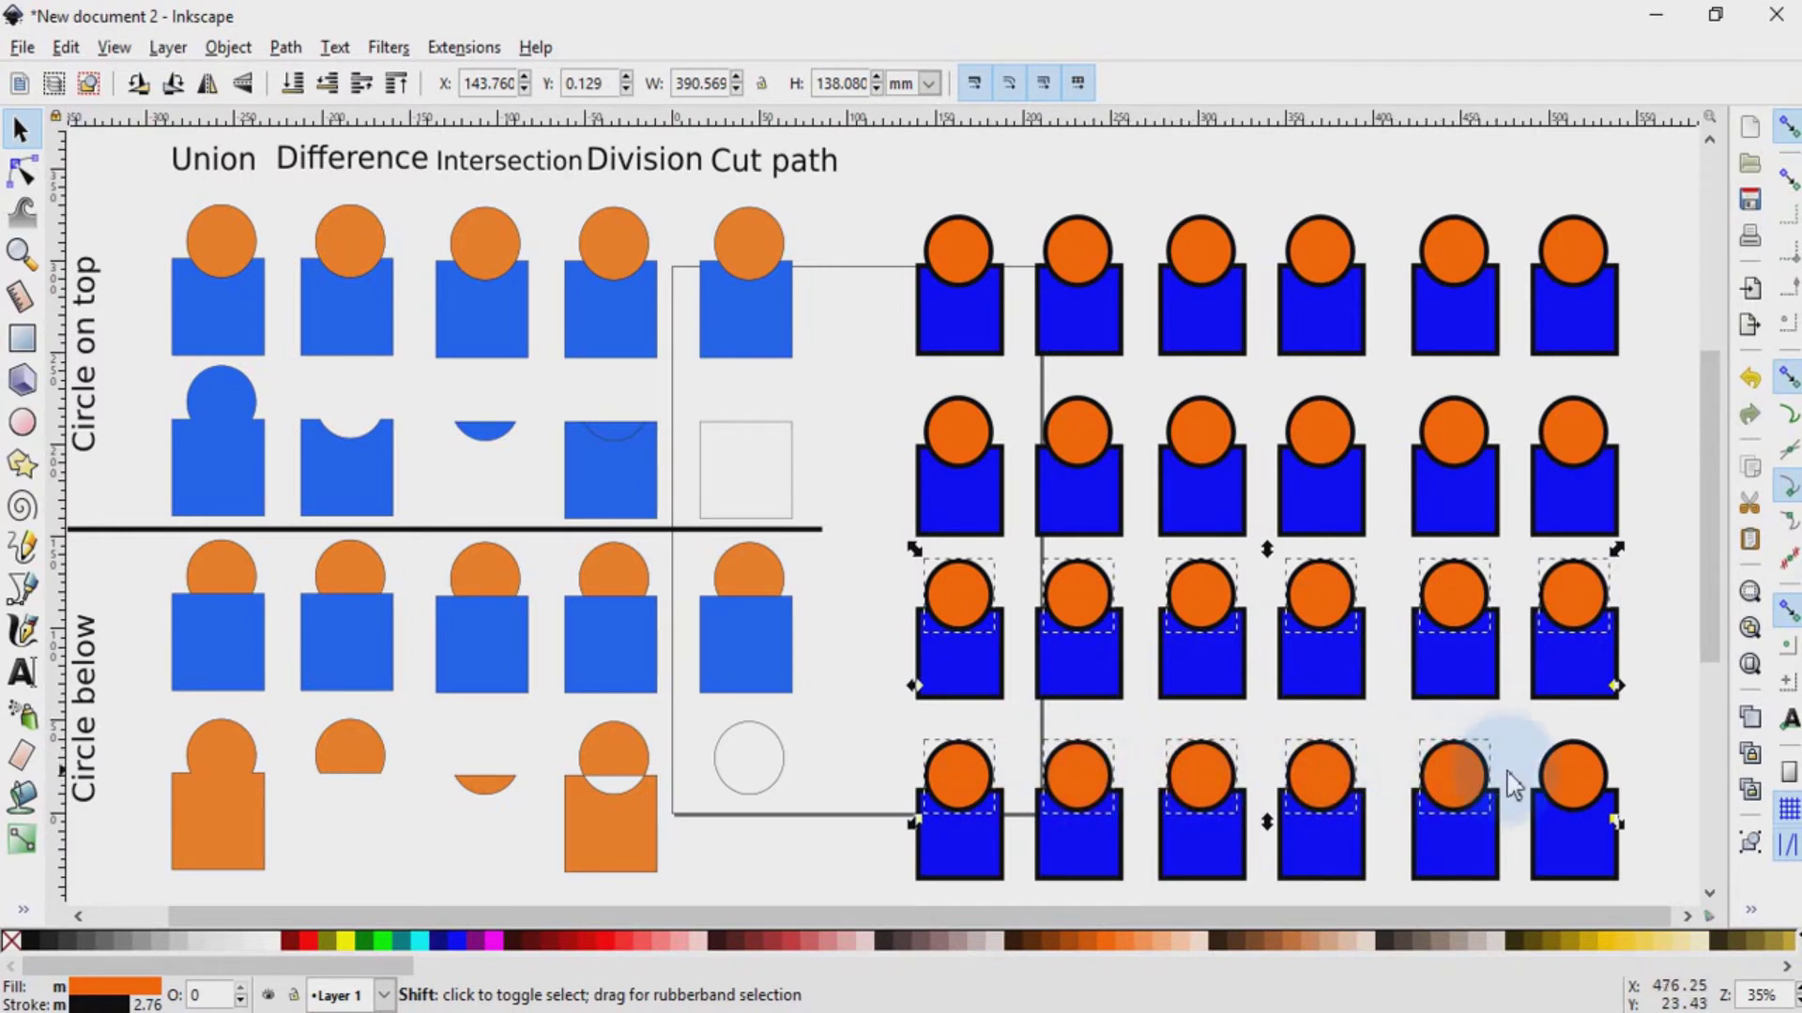
{"action": "left_click", "coordinate": [1576, 779], "text": "shift"}
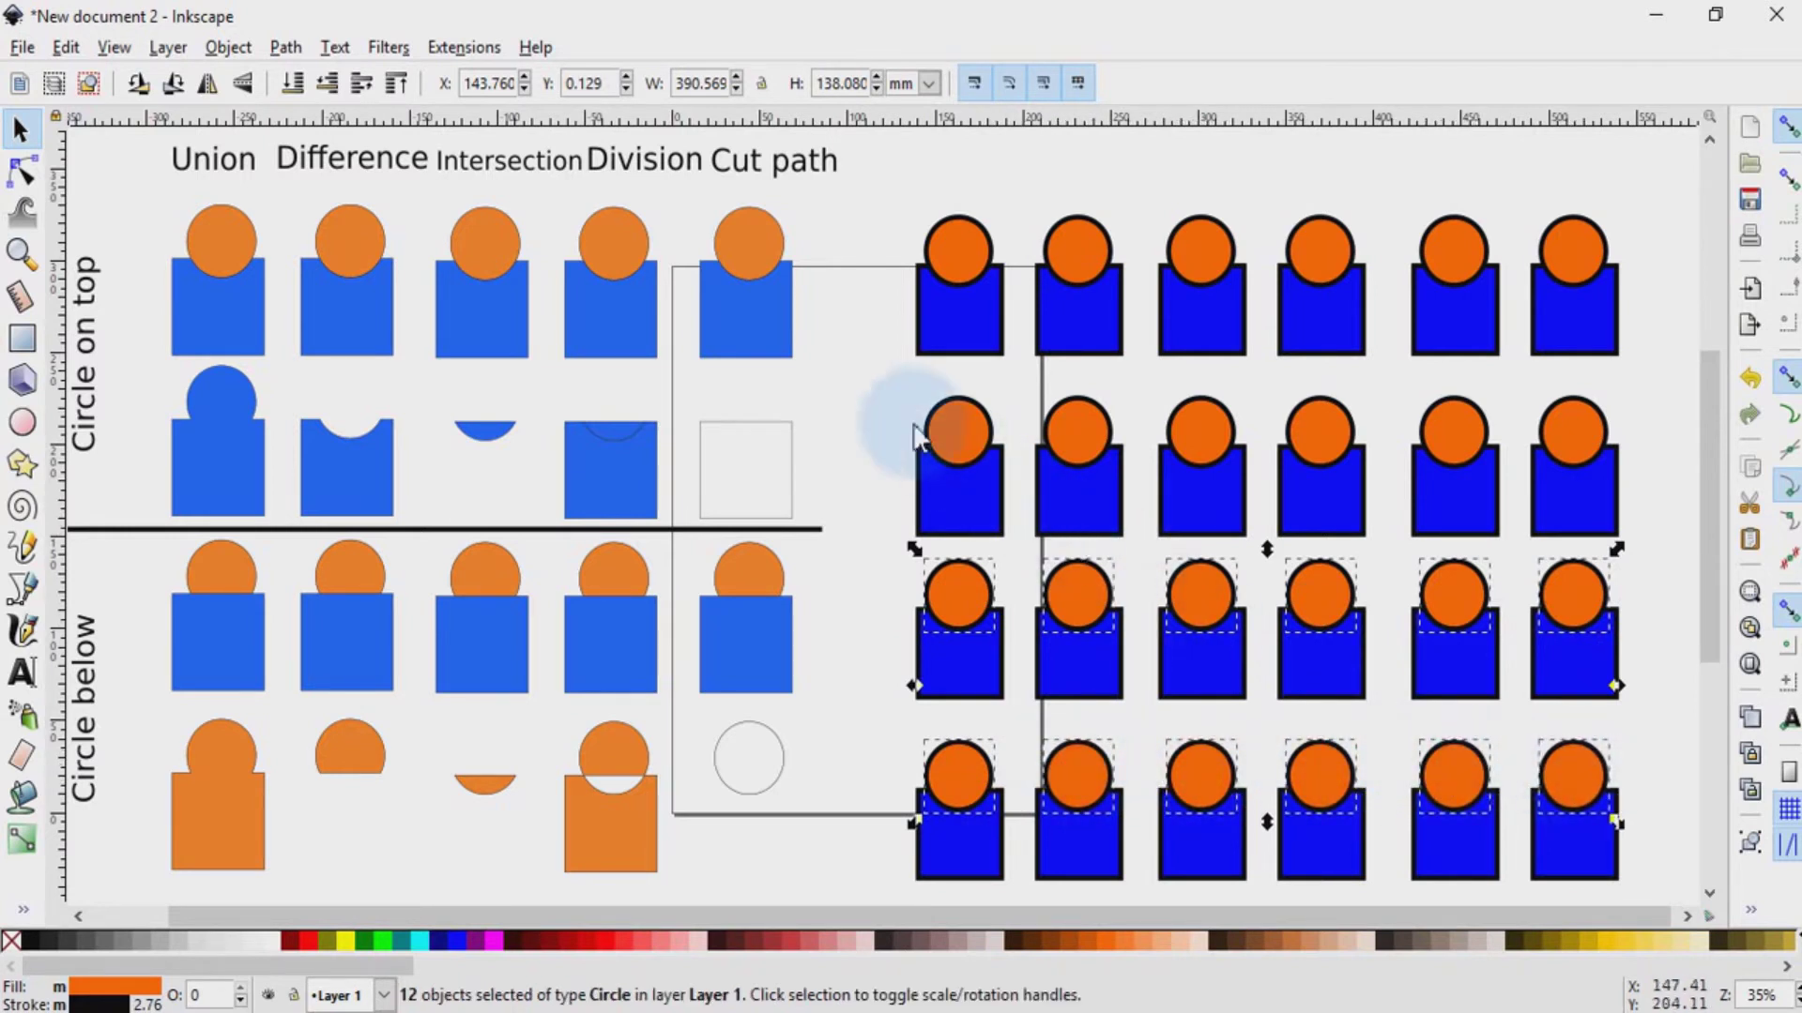
{"action": "left_click", "coordinate": [294, 91]}
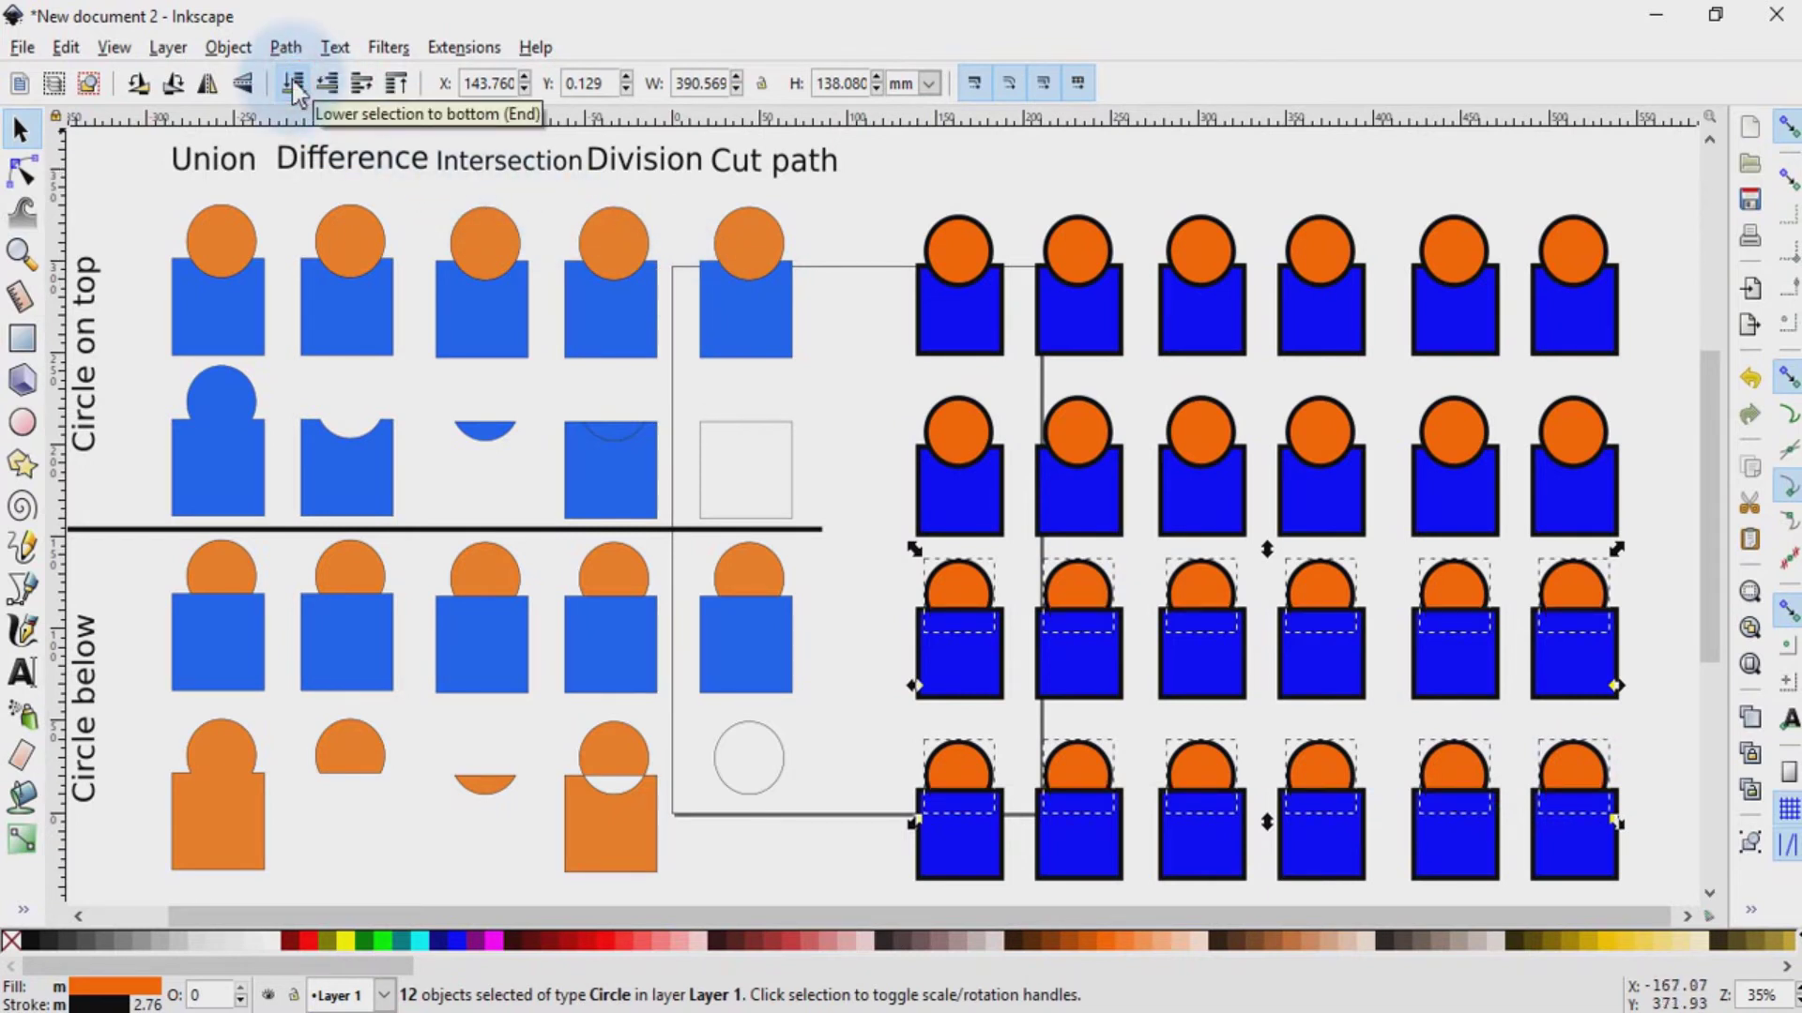
{"action": "left_click", "coordinate": [853, 405]}
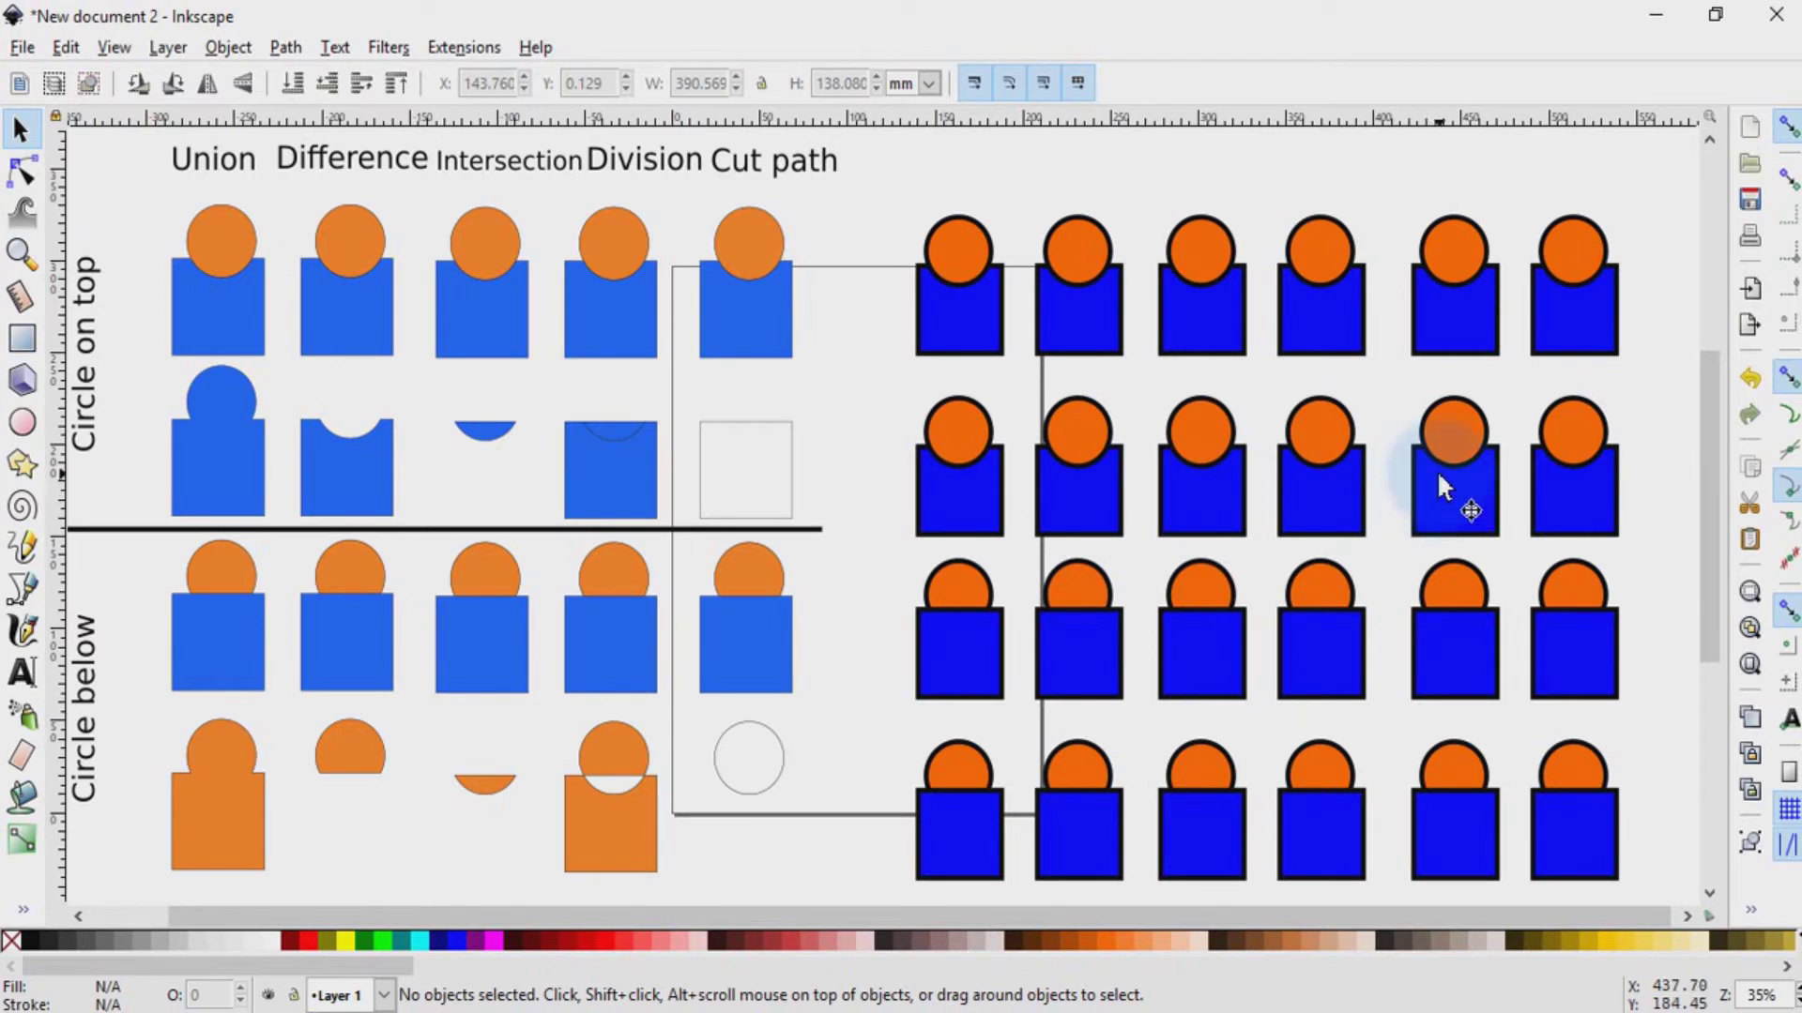
Step: Apply Union to the first-column pairs in rows two and four
{"action": "left_click_drag", "start_coordinate": [885, 382], "coordinate": [1023, 546]}
{"action": "left_click", "coordinate": [286, 47]}
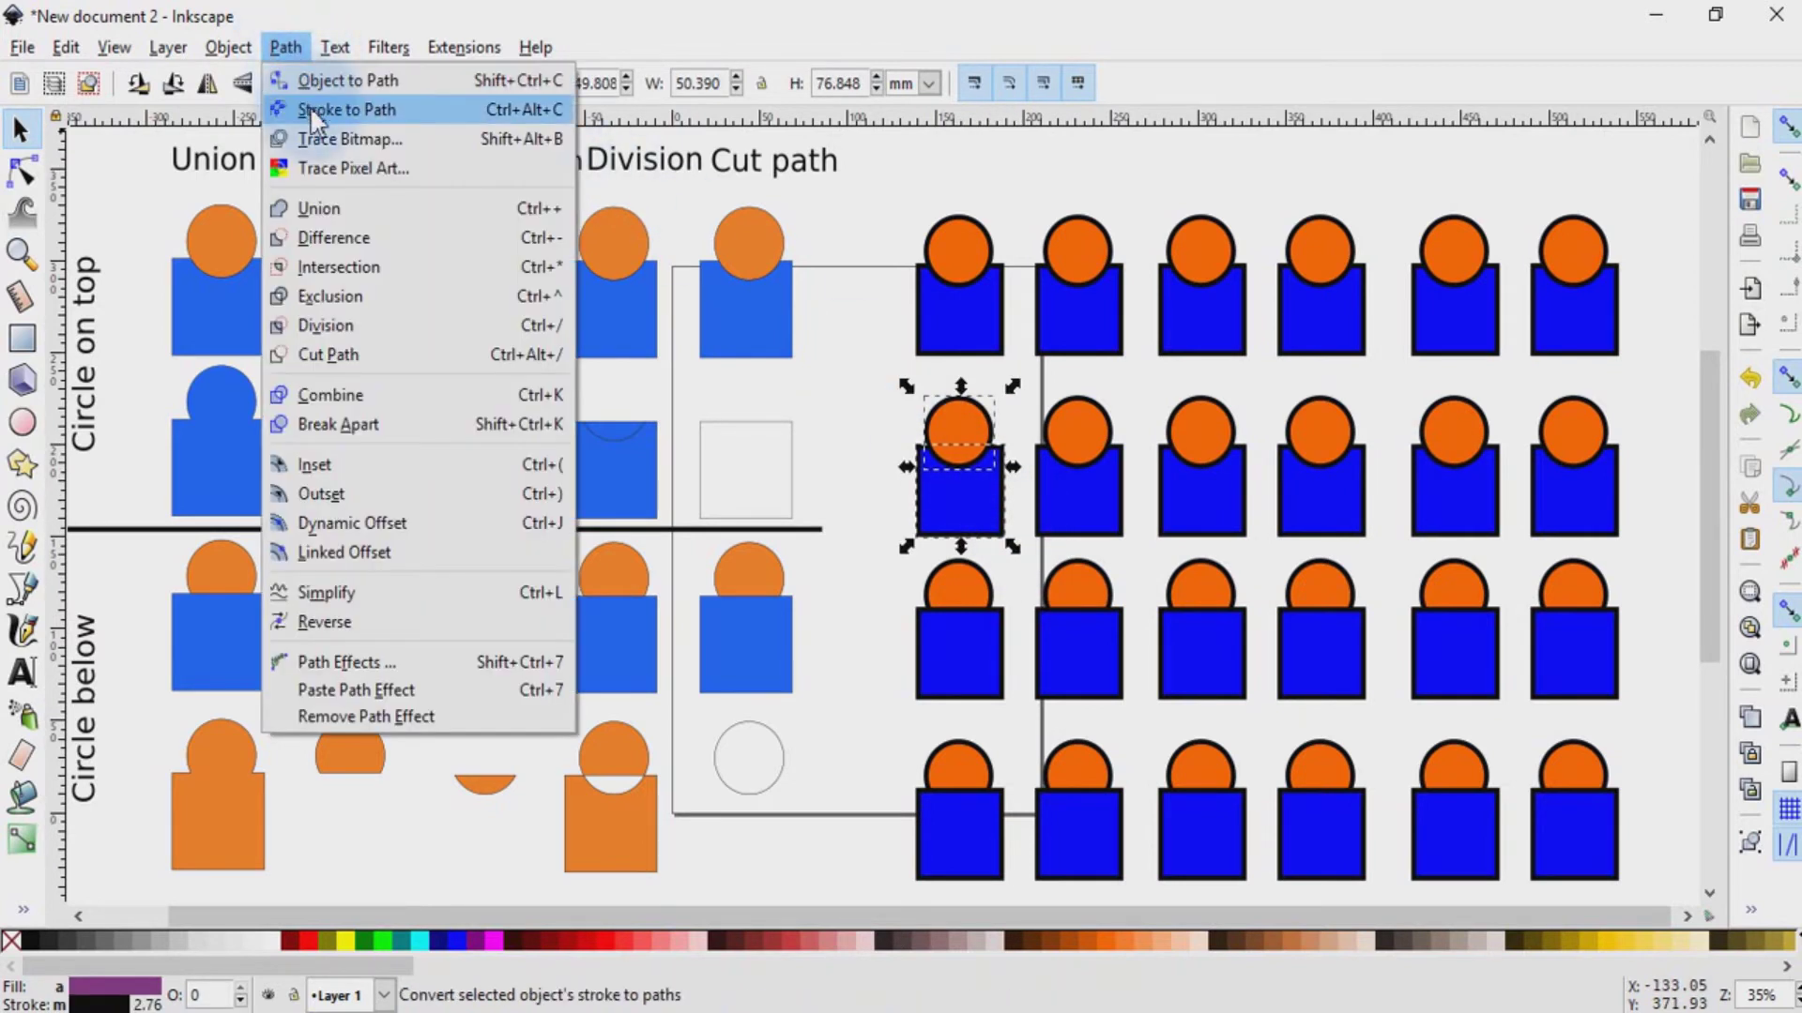
{"action": "left_click", "coordinate": [319, 208]}
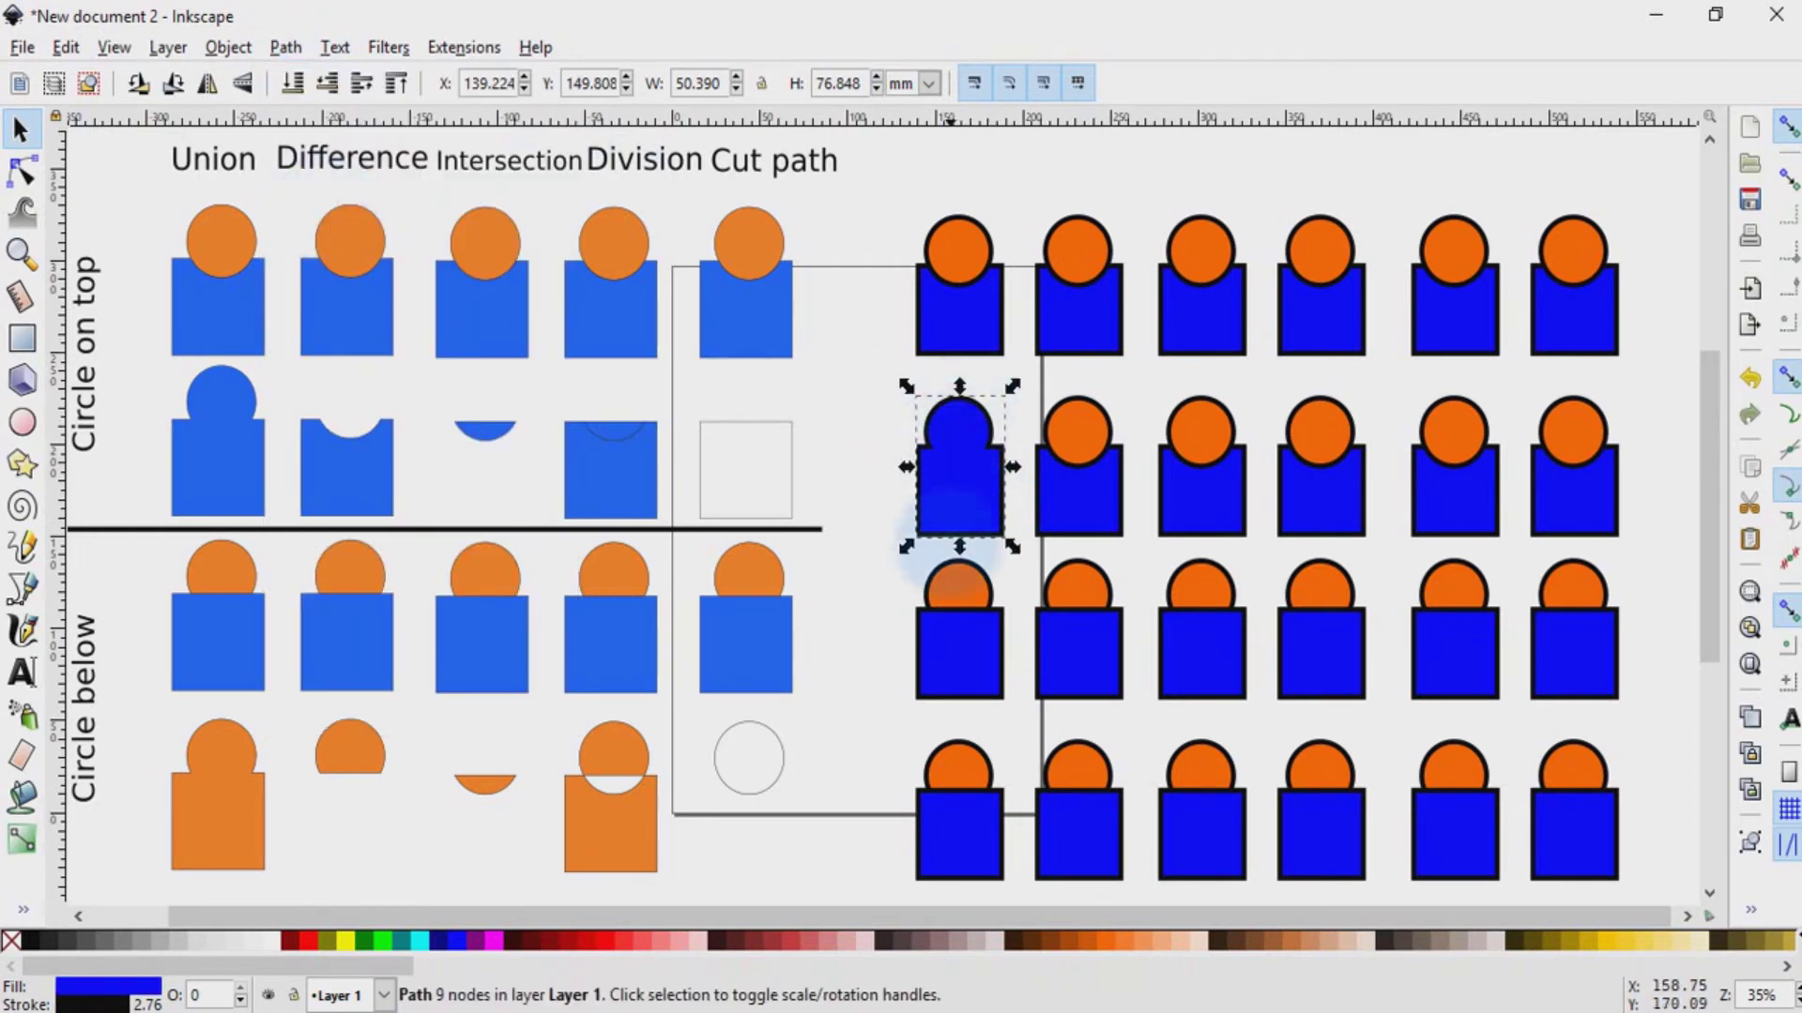
{"action": "left_click_drag", "start_coordinate": [886, 722], "coordinate": [1017, 896]}
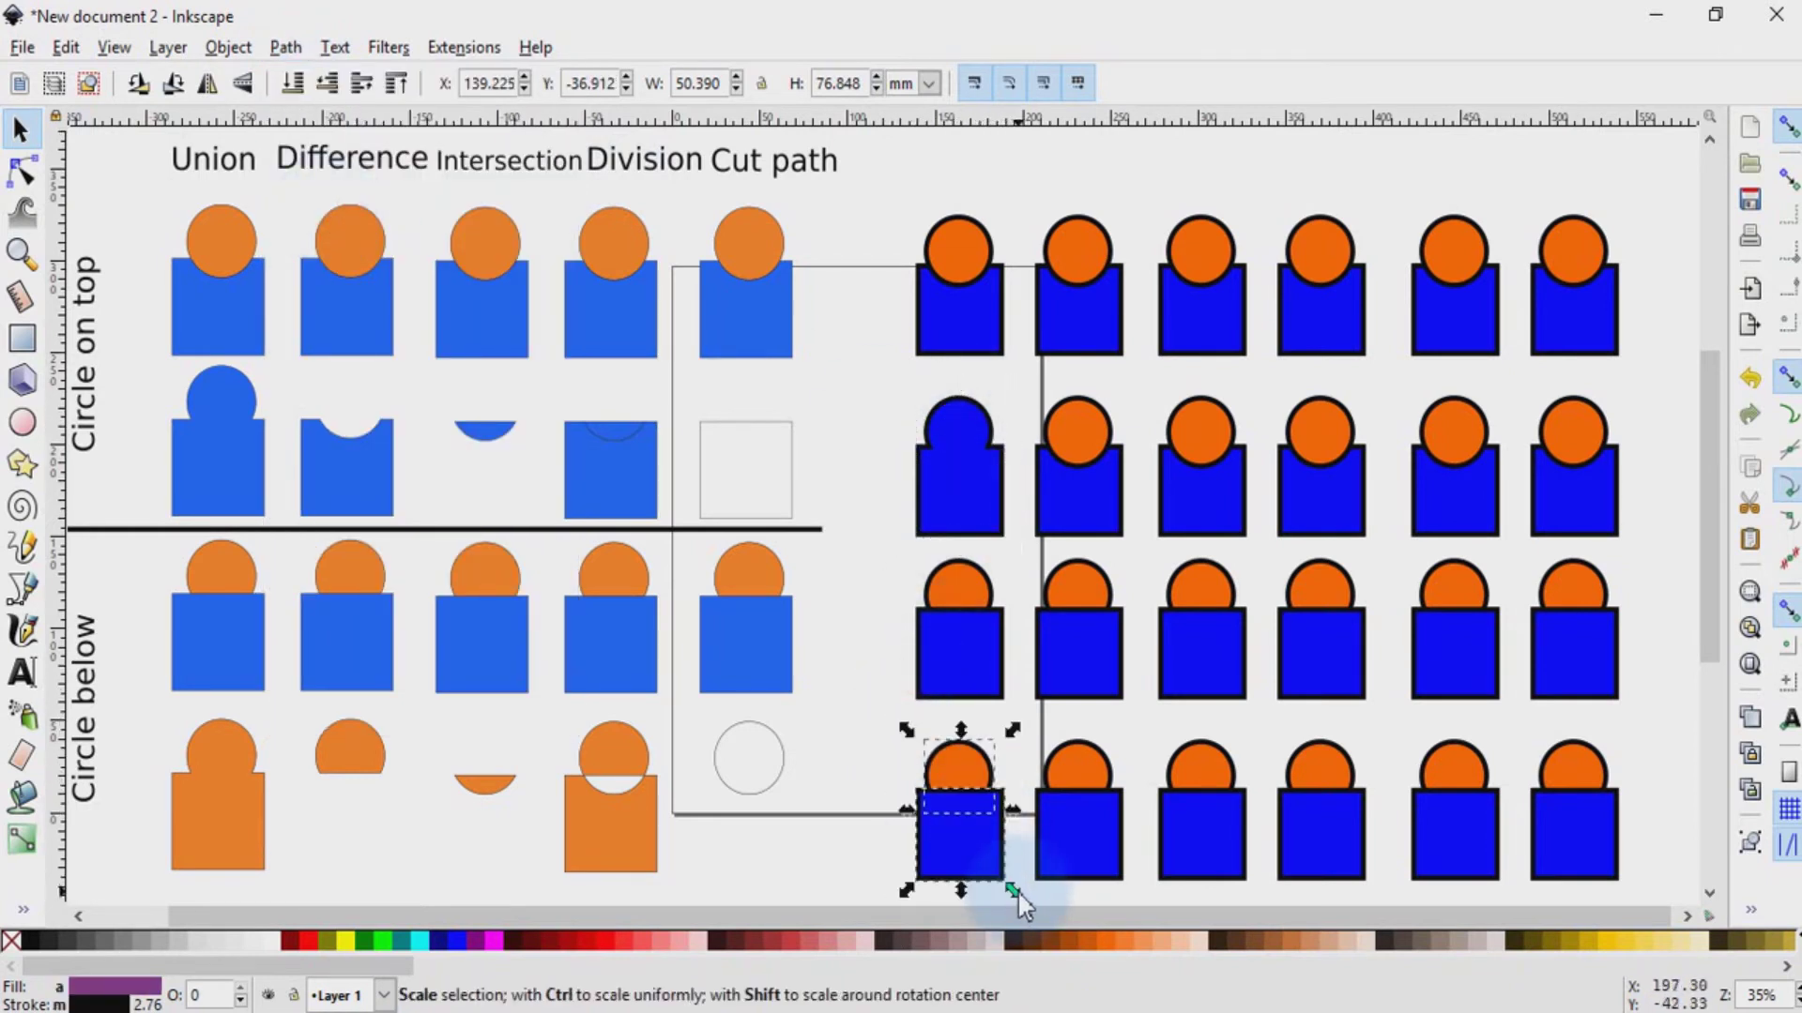
{"action": "left_click", "coordinate": [285, 47]}
{"action": "left_click", "coordinate": [324, 207]}
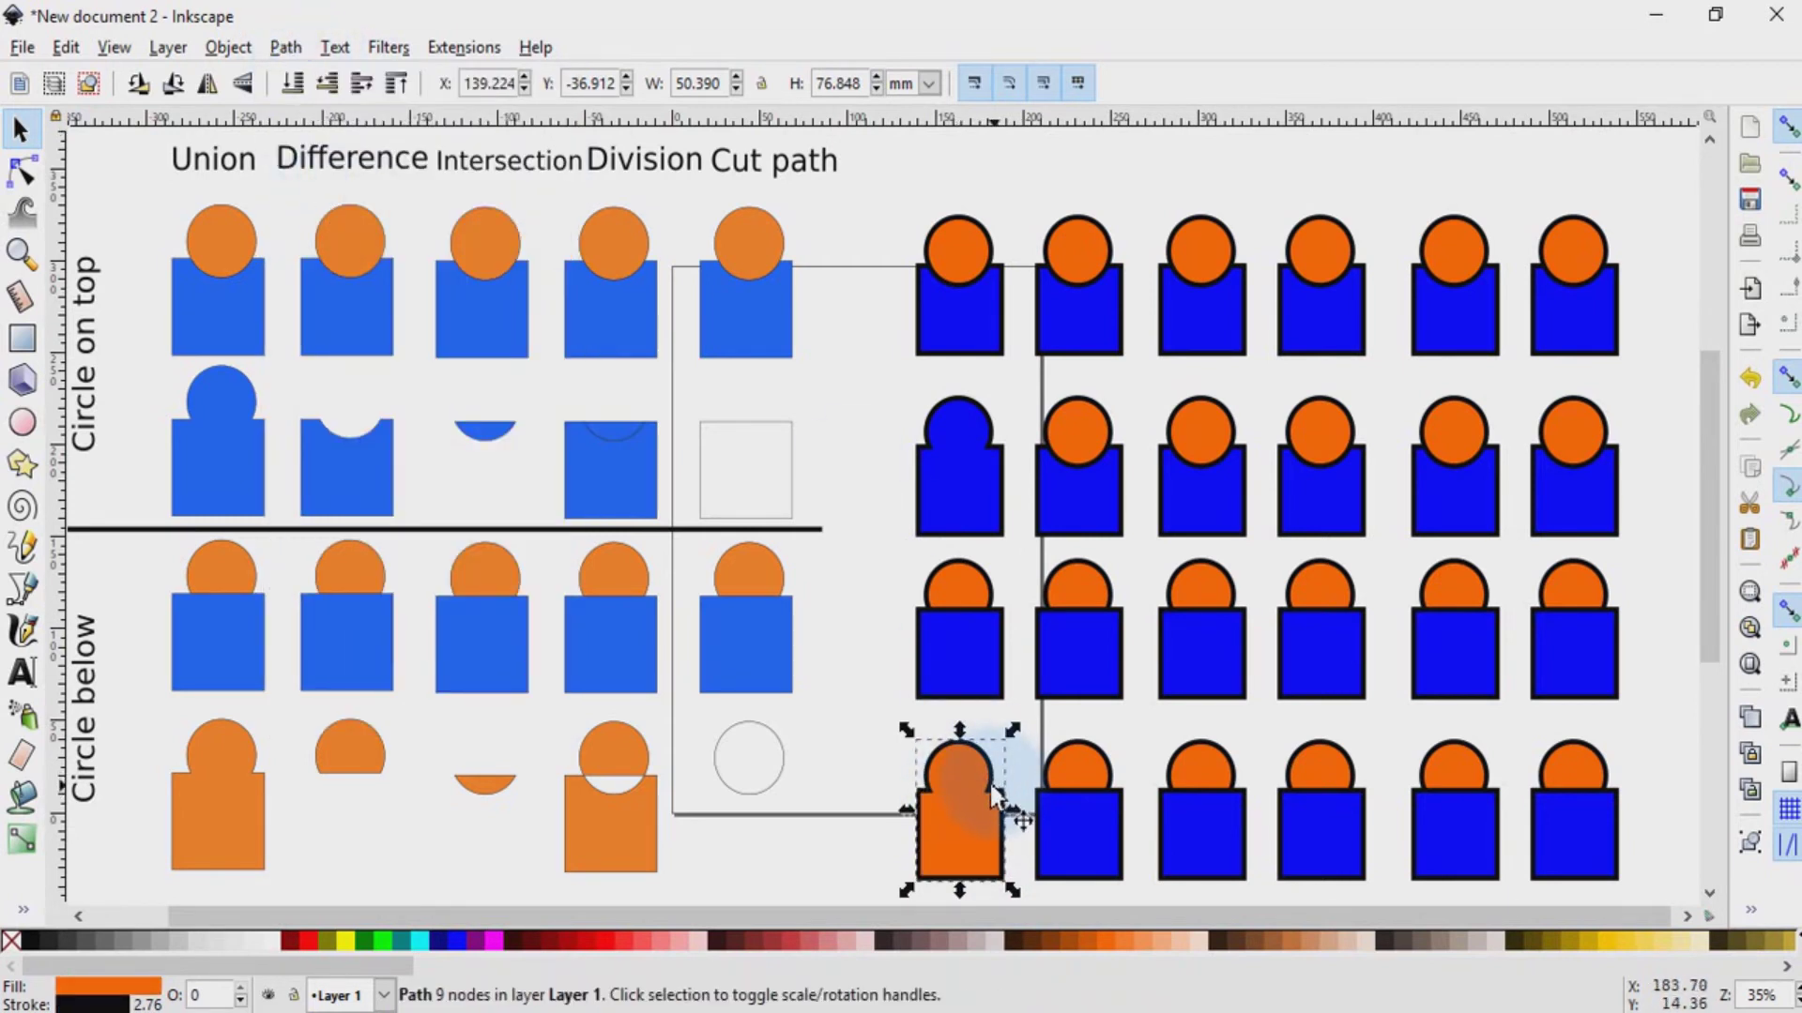
Step: Apply Difference to the second-column pairs in rows two and four
{"action": "left_click_drag", "start_coordinate": [1015, 368], "coordinate": [1134, 557]}
{"action": "left_click", "coordinate": [285, 47]}
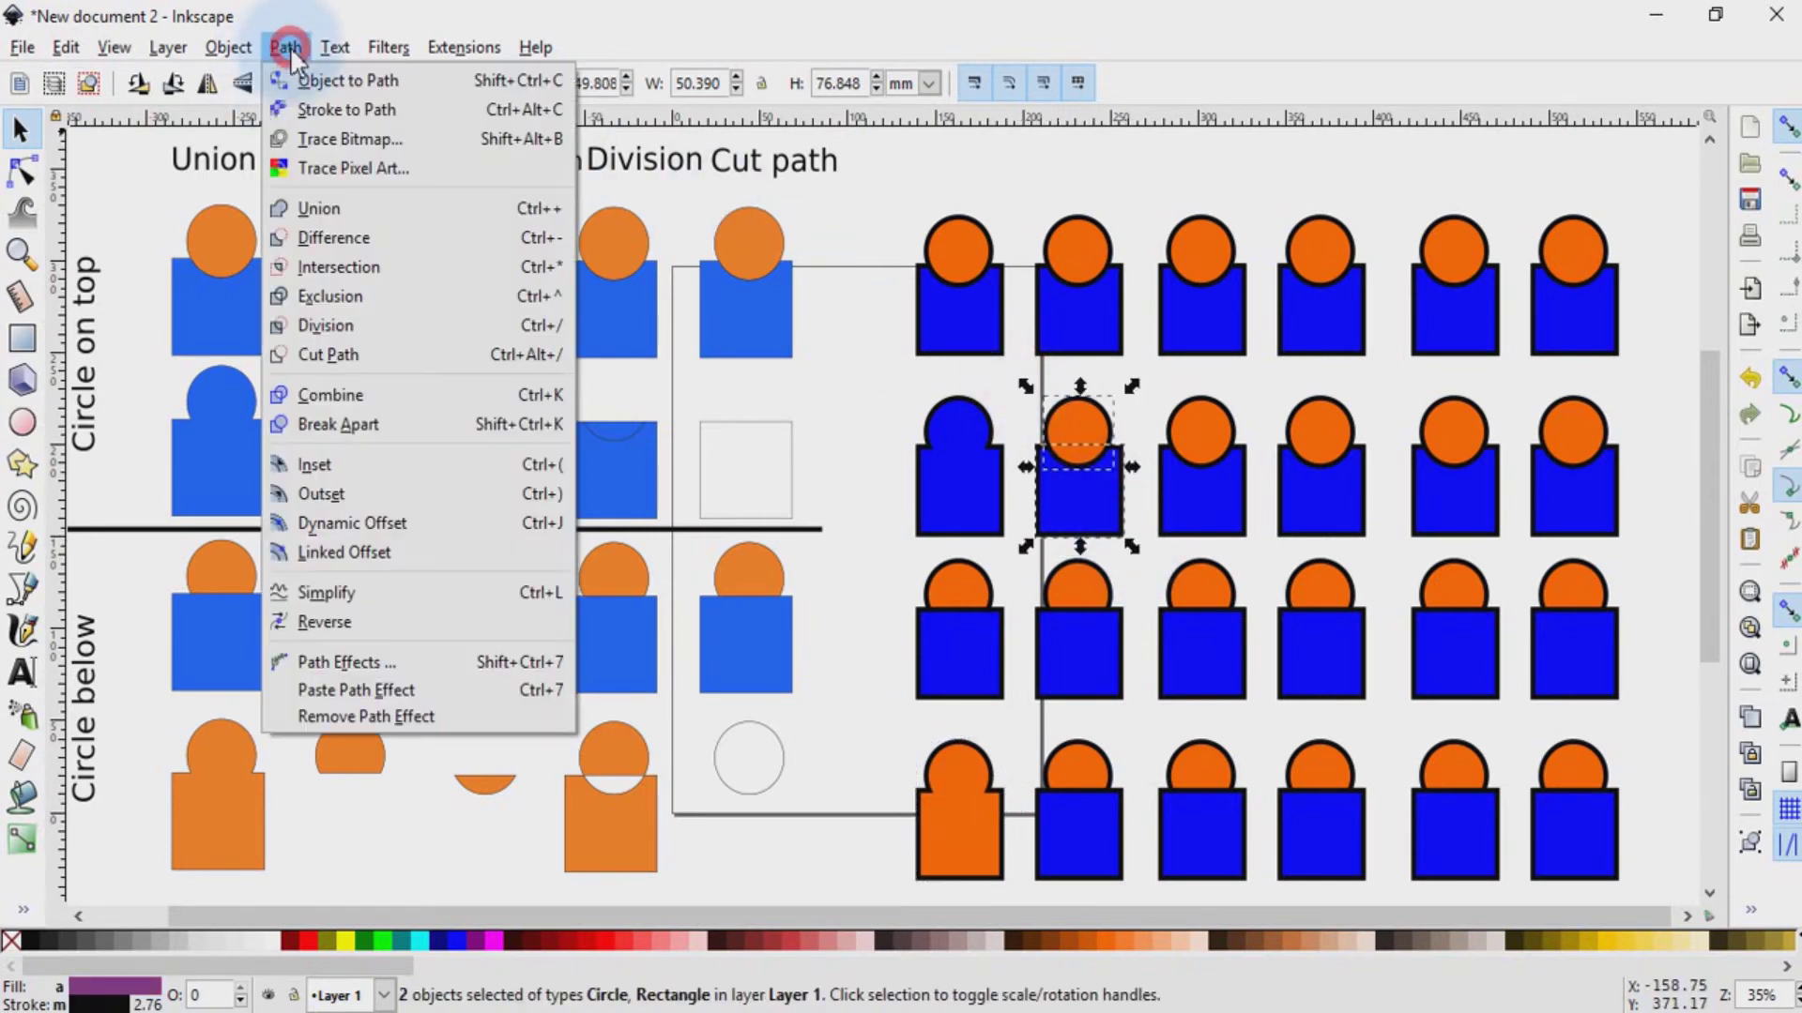
{"action": "left_click", "coordinate": [334, 237]}
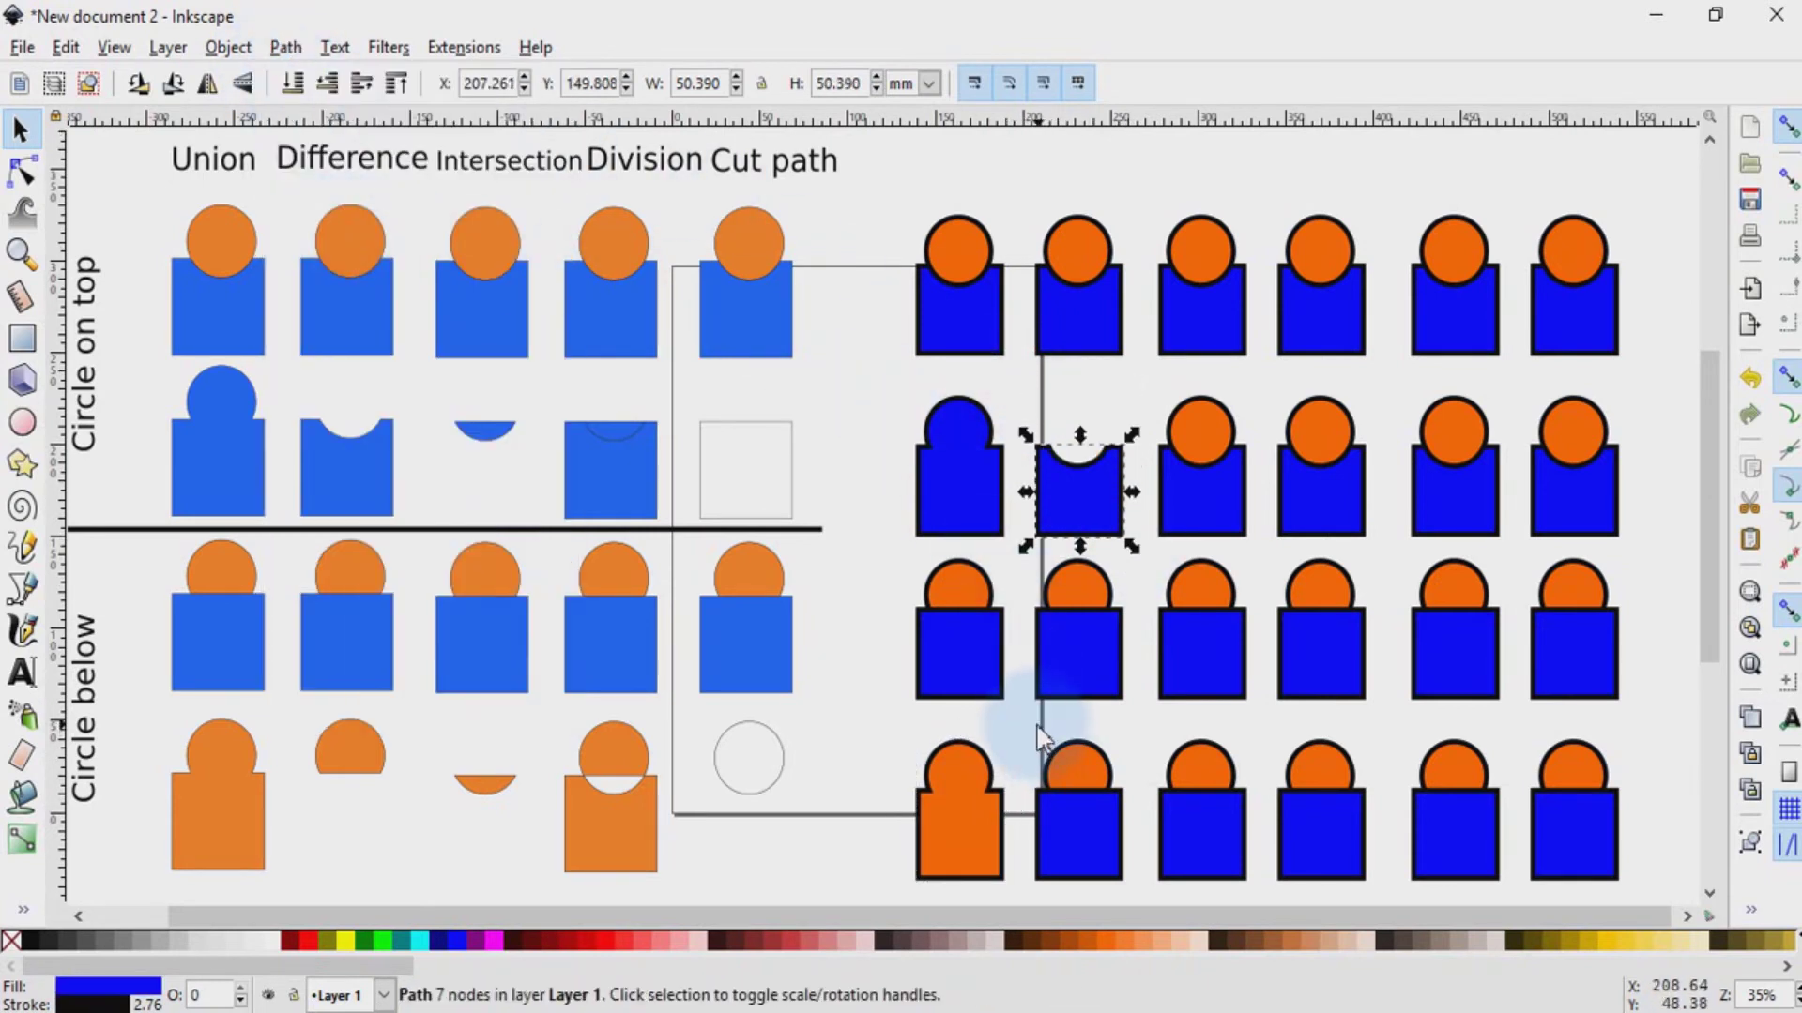
{"action": "left_click_drag", "start_coordinate": [1034, 721], "coordinate": [1136, 899]}
{"action": "left_click", "coordinate": [286, 47]}
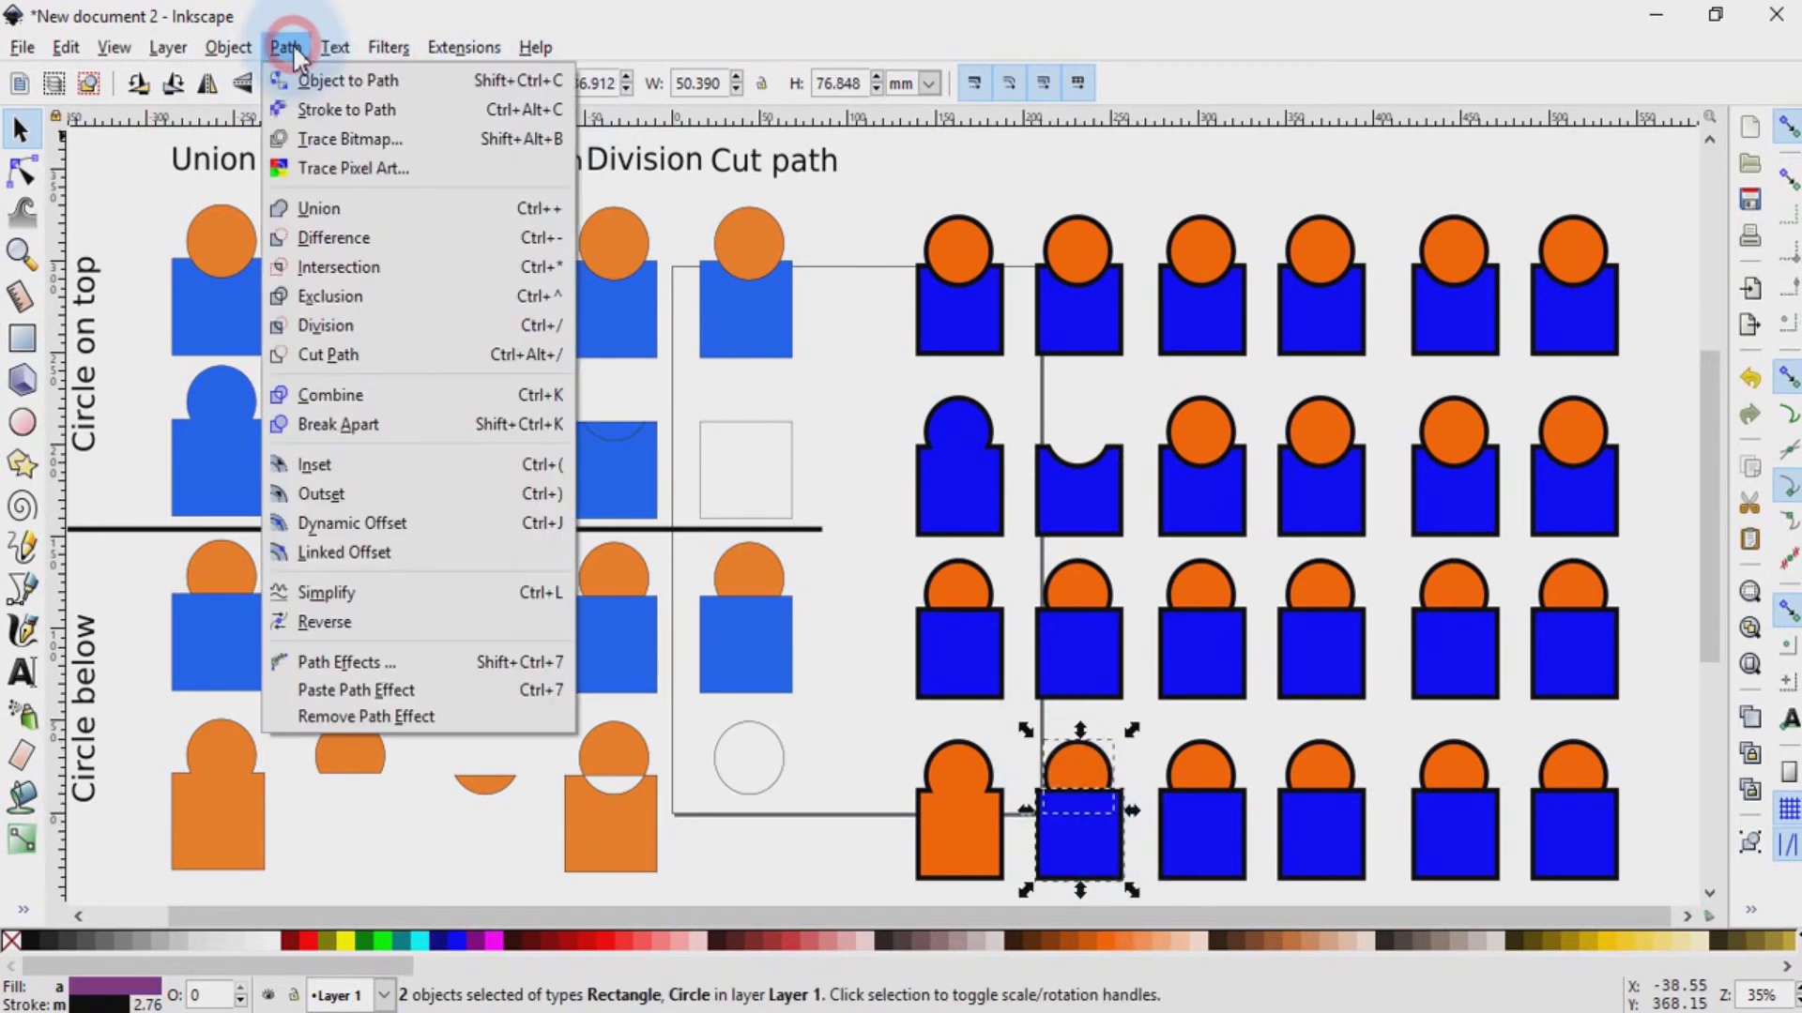
{"action": "left_click", "coordinate": [309, 238]}
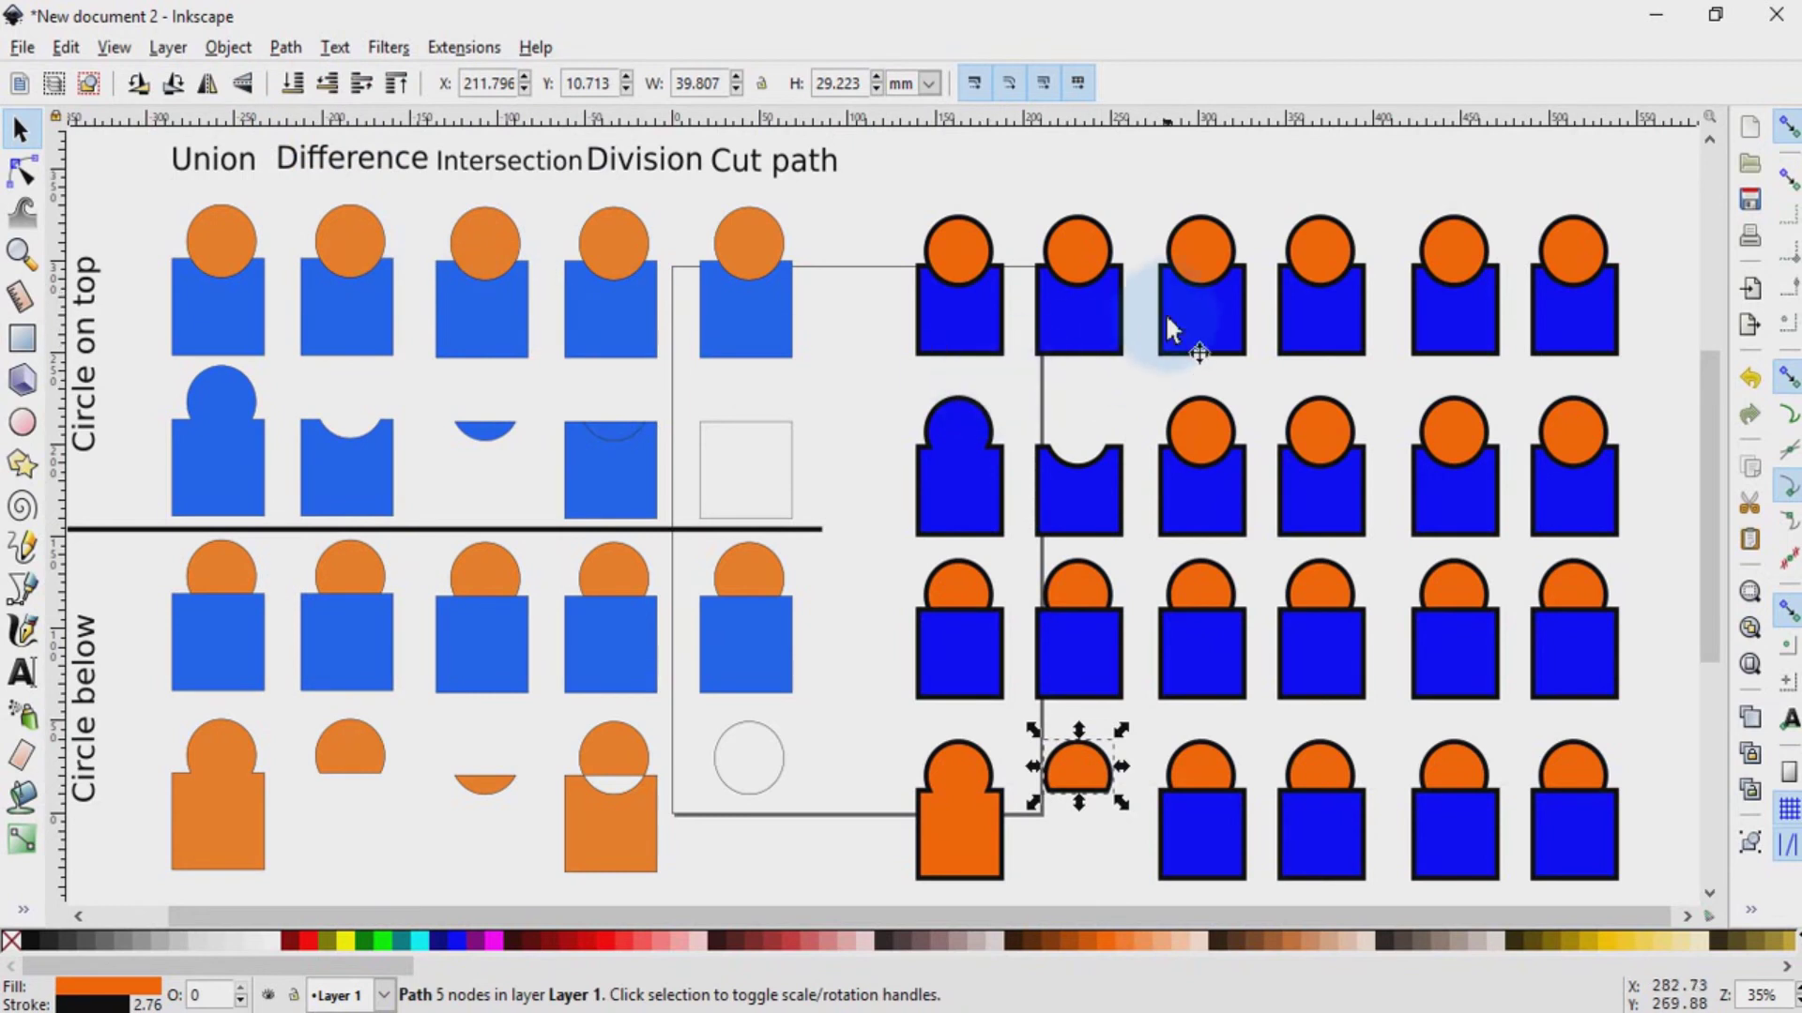
Step: Apply Intersection to the third-column pairs in rows two and four
{"action": "left_click_drag", "start_coordinate": [1138, 374], "coordinate": [1262, 549]}
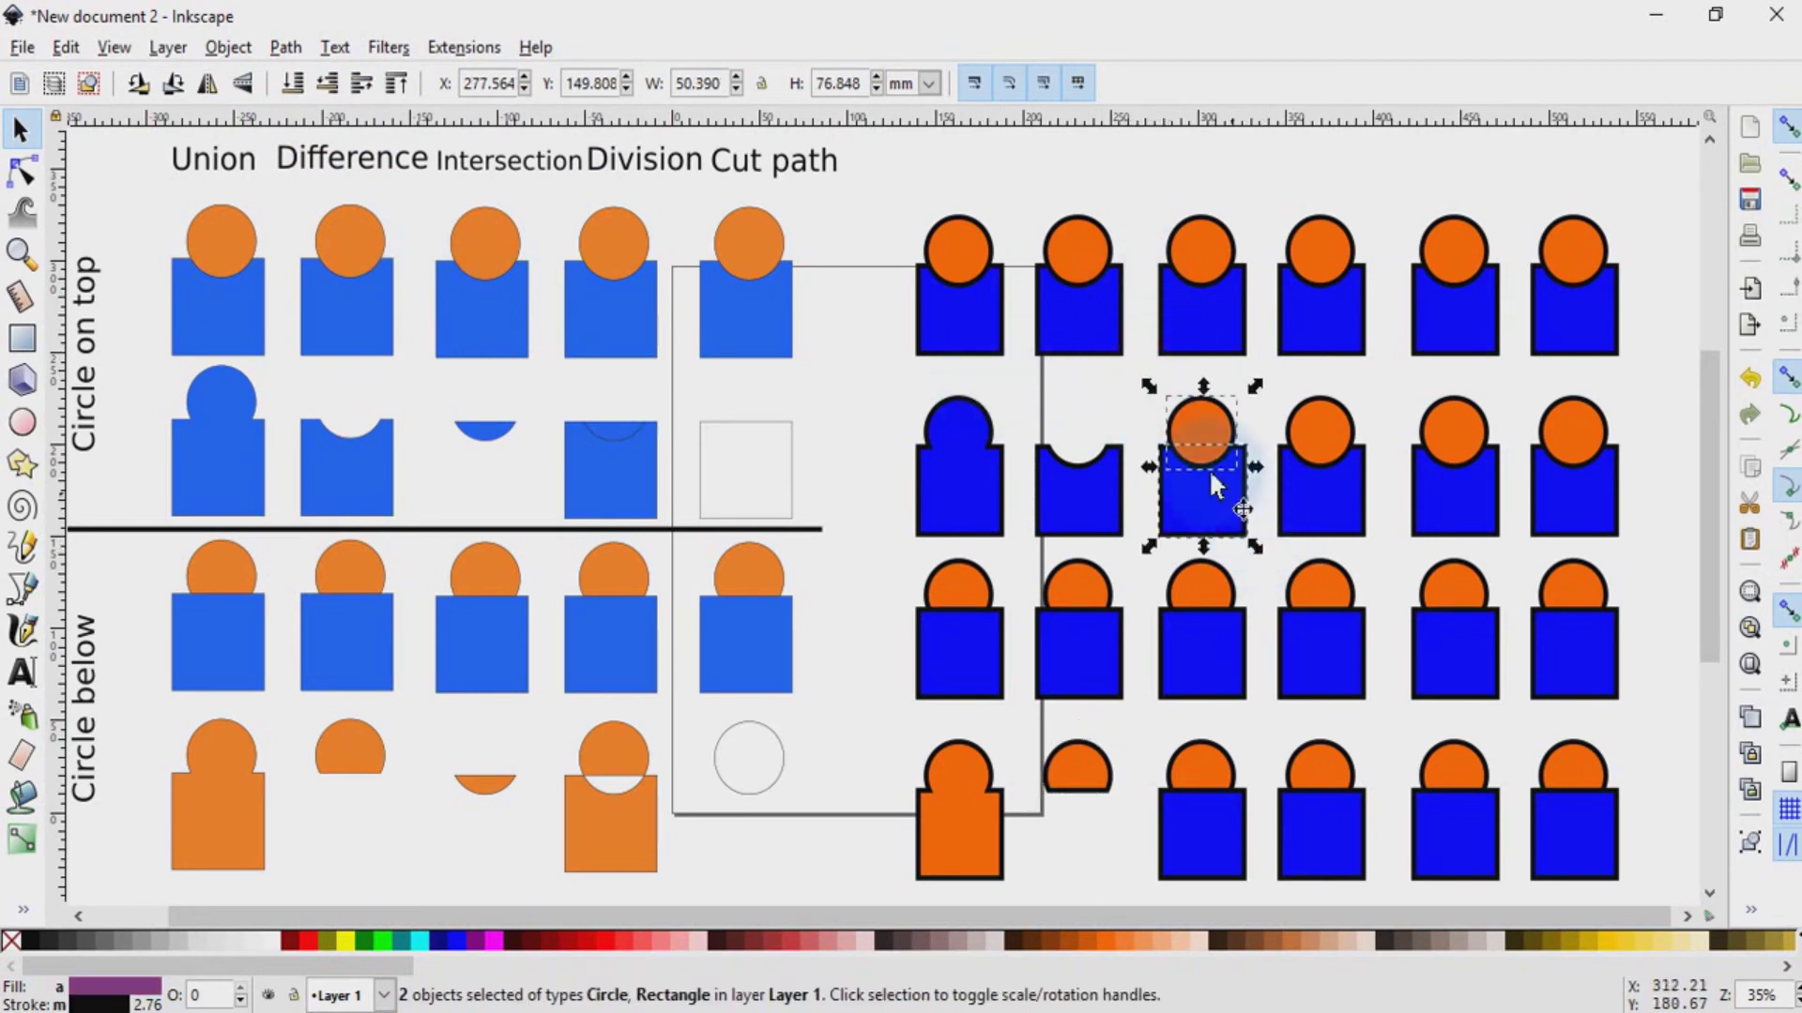
{"action": "left_click", "coordinate": [285, 47]}
{"action": "left_click", "coordinate": [351, 263]}
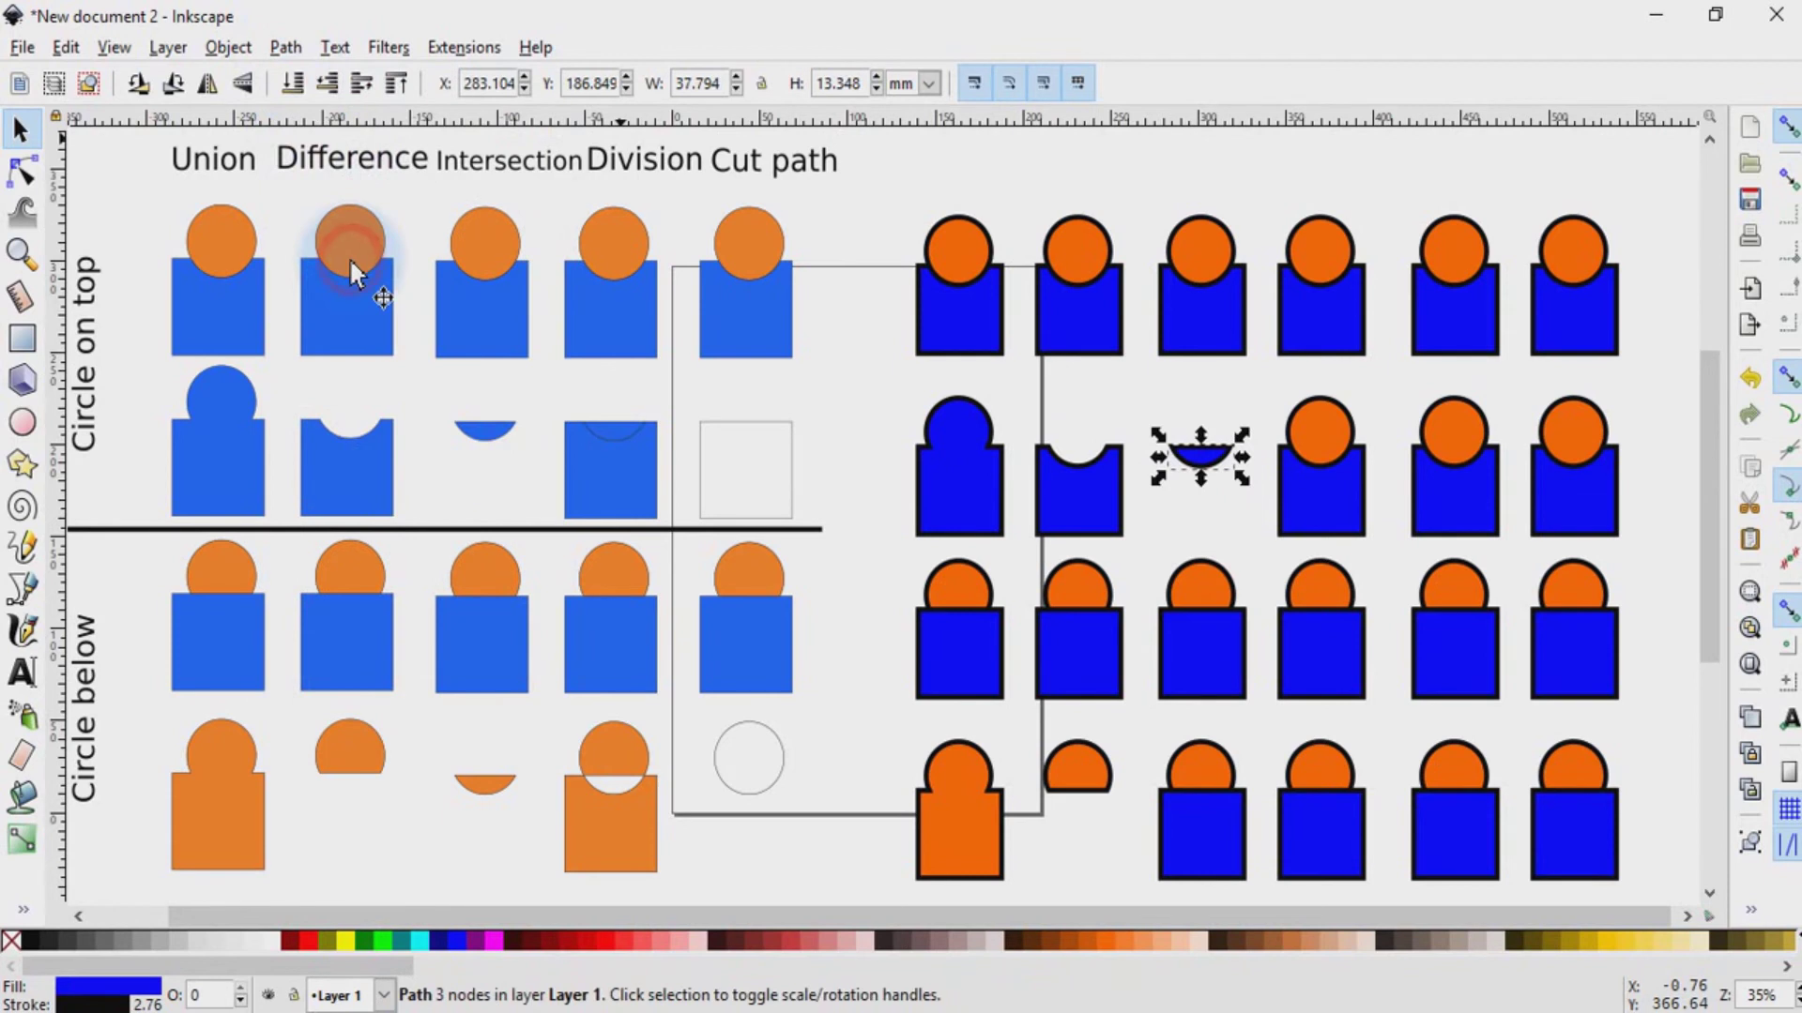
{"action": "left_click_drag", "start_coordinate": [1143, 721], "coordinate": [1273, 904]}
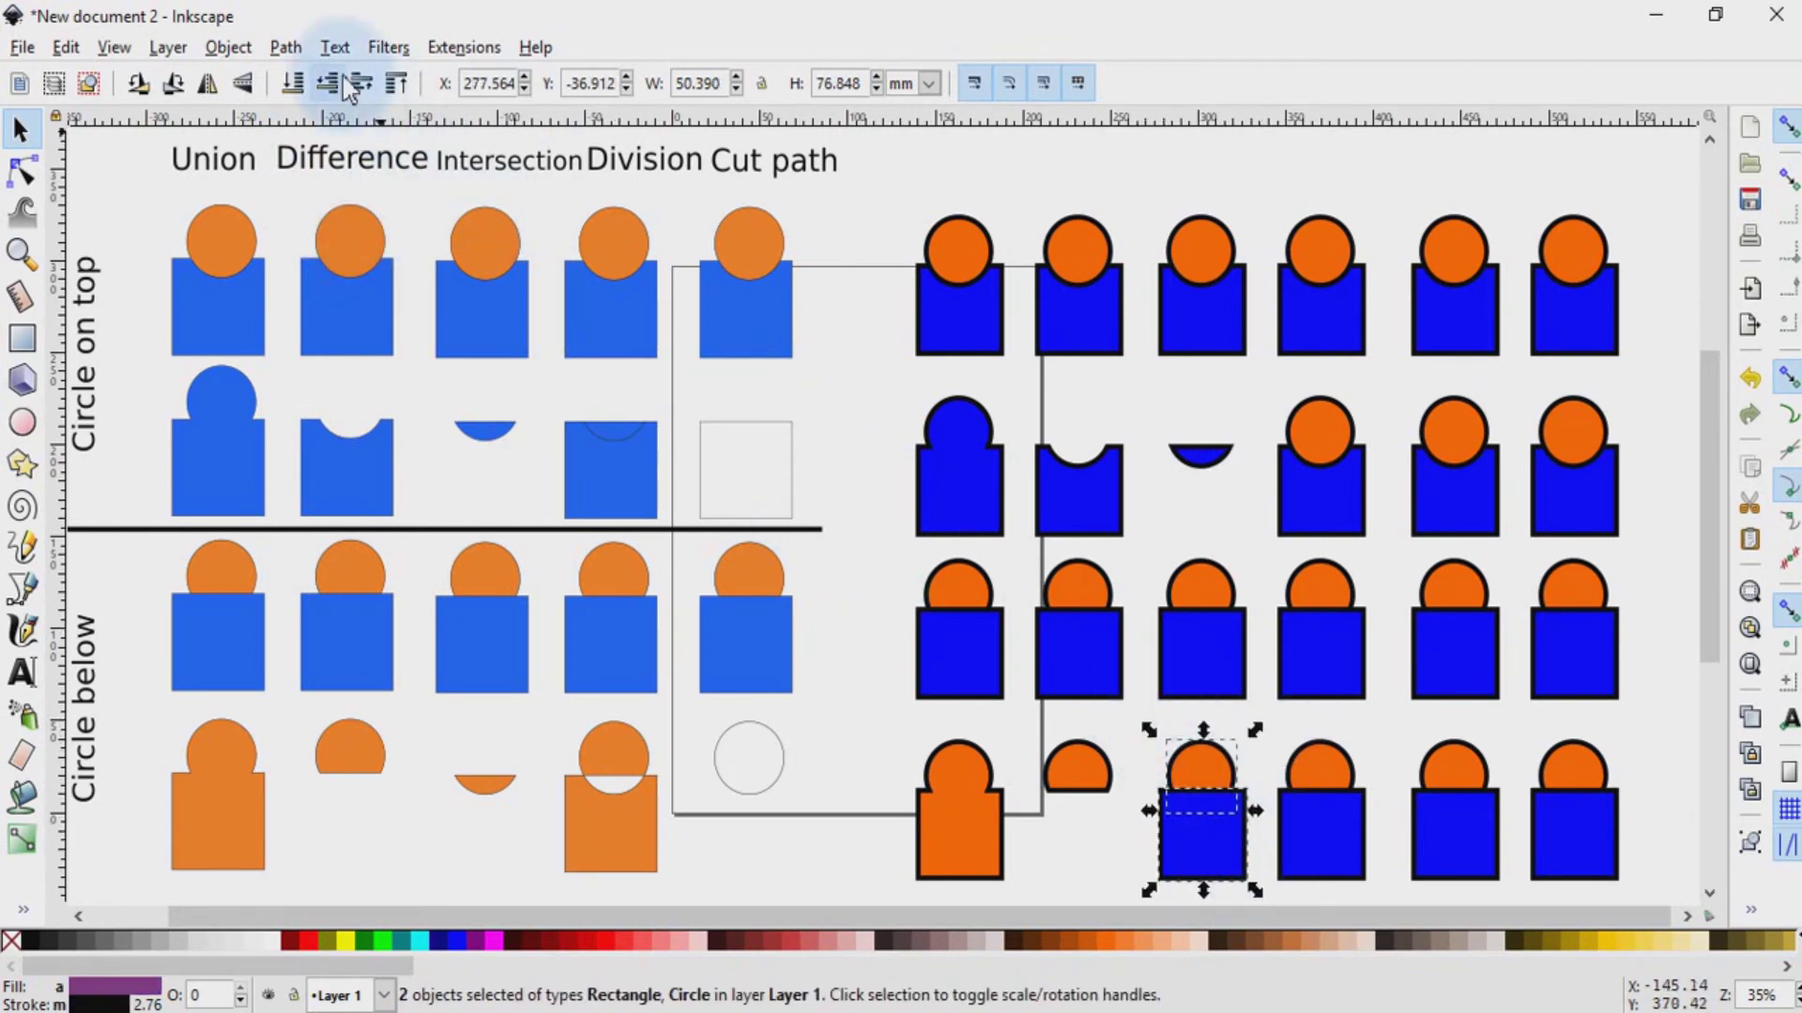
{"action": "left_click", "coordinate": [285, 47]}
{"action": "left_click", "coordinate": [342, 268]}
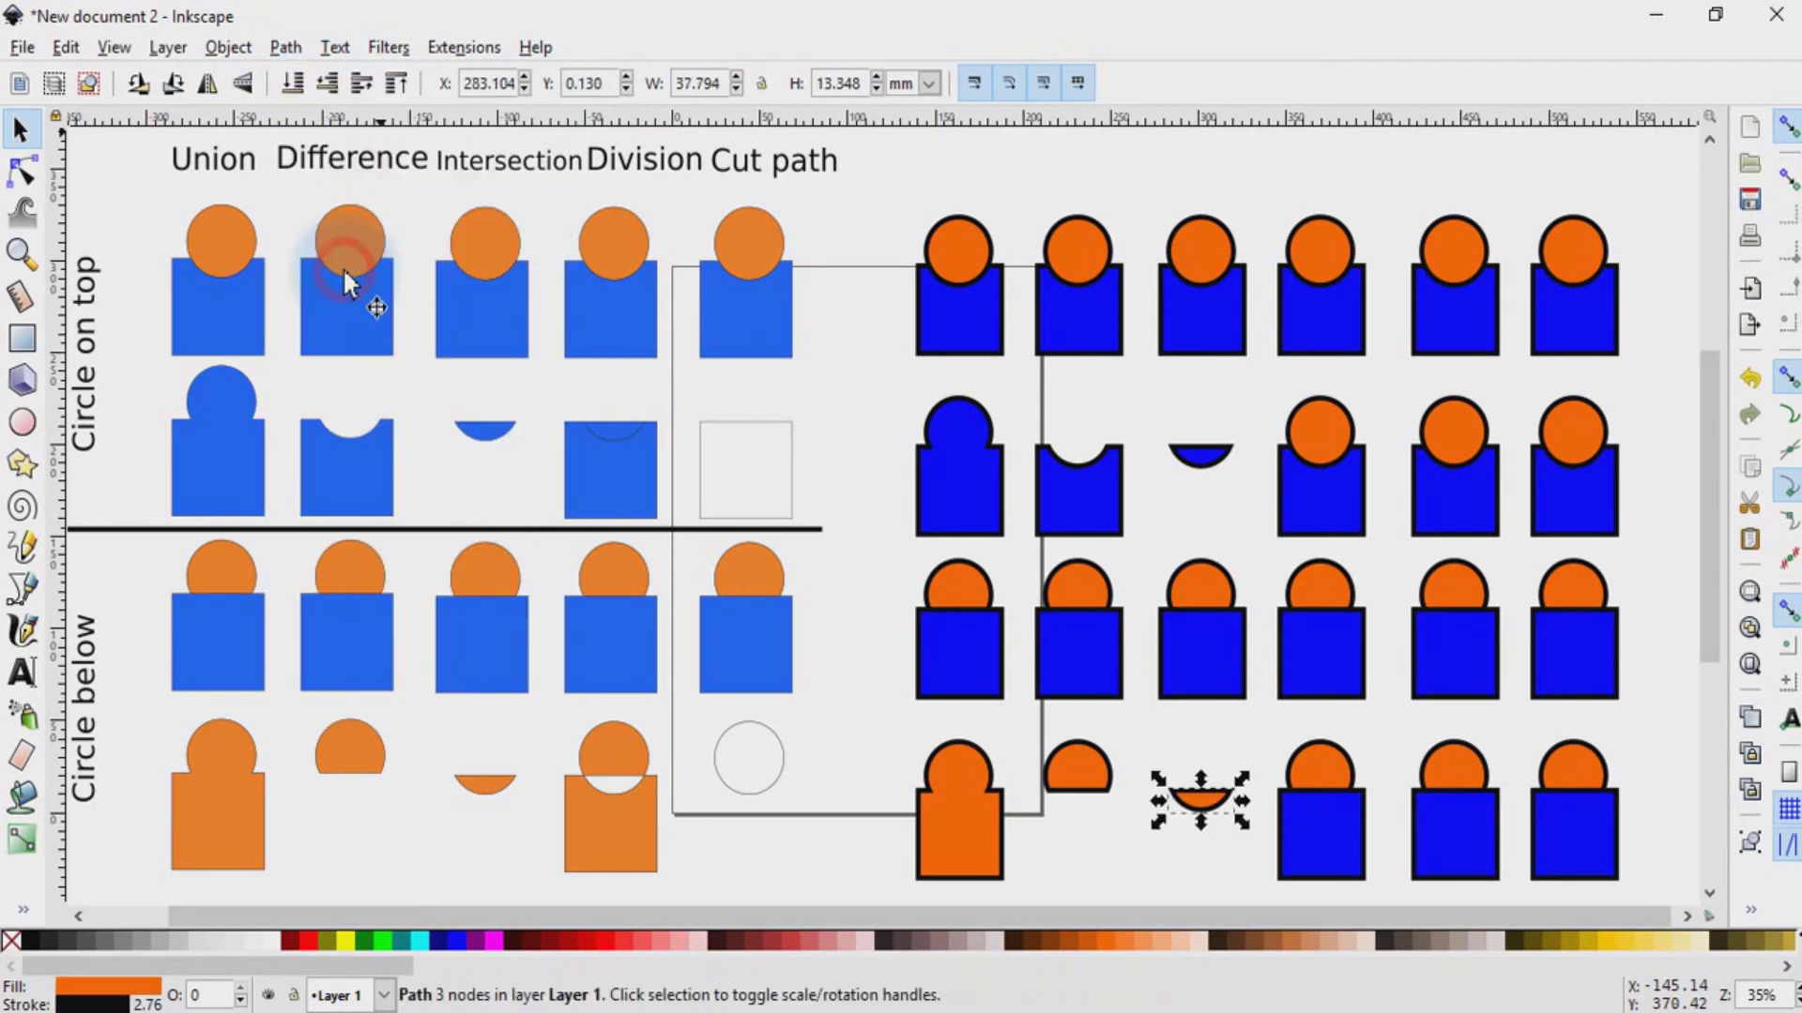
Step: Apply Exclusion to the fourth-column pairs in rows two and four
{"action": "left_click_drag", "start_coordinate": [1266, 366], "coordinate": [1388, 555]}
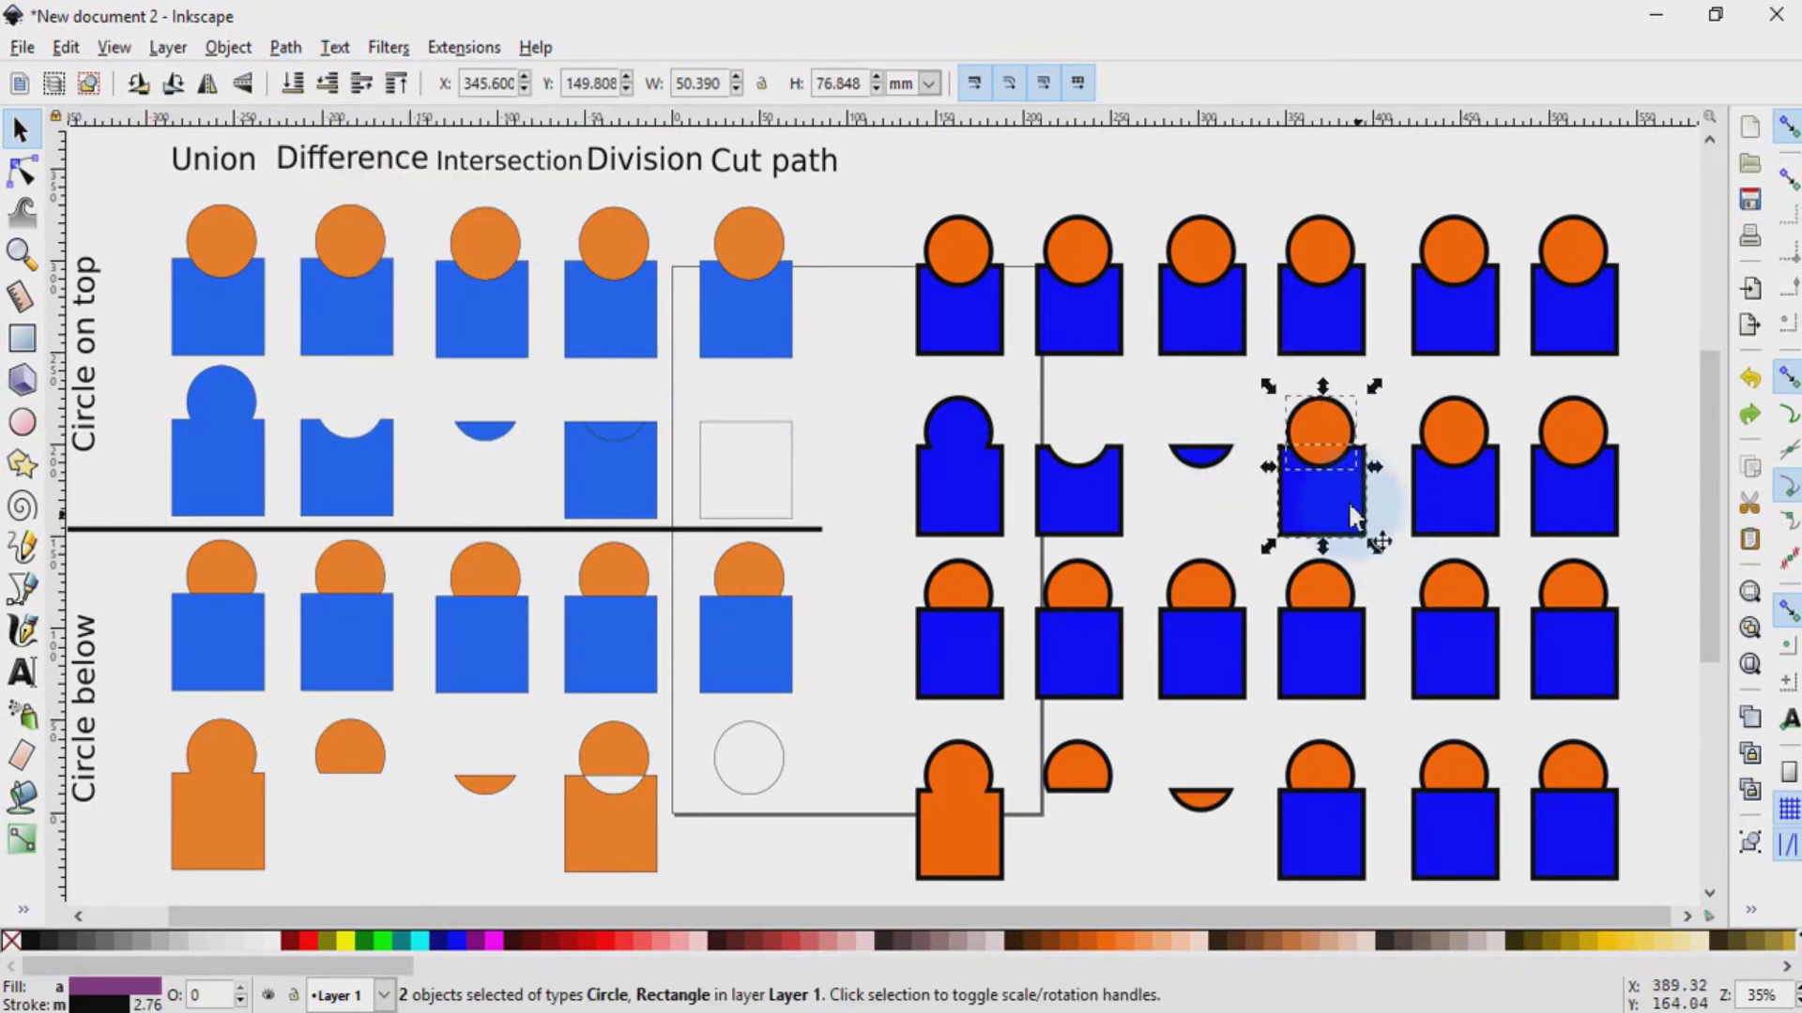
{"action": "left_click", "coordinate": [284, 47]}
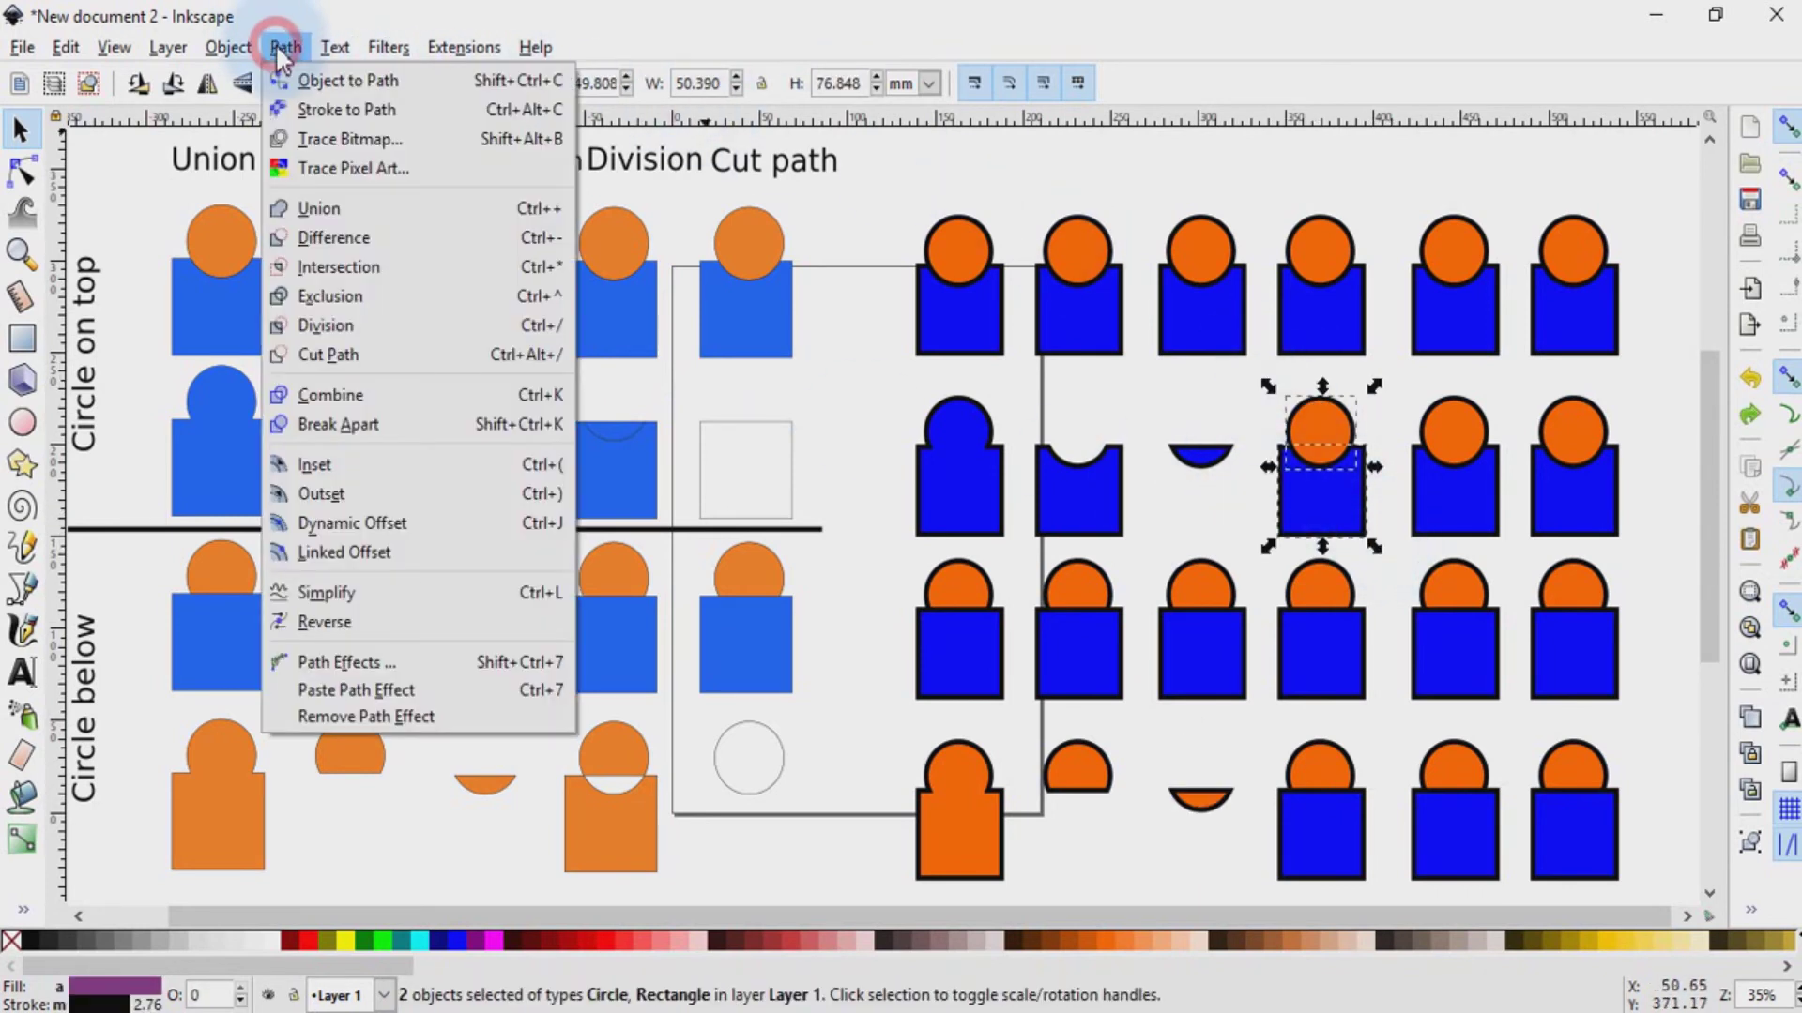
{"action": "left_click", "coordinate": [323, 295]}
{"action": "left_click", "coordinate": [1266, 717]}
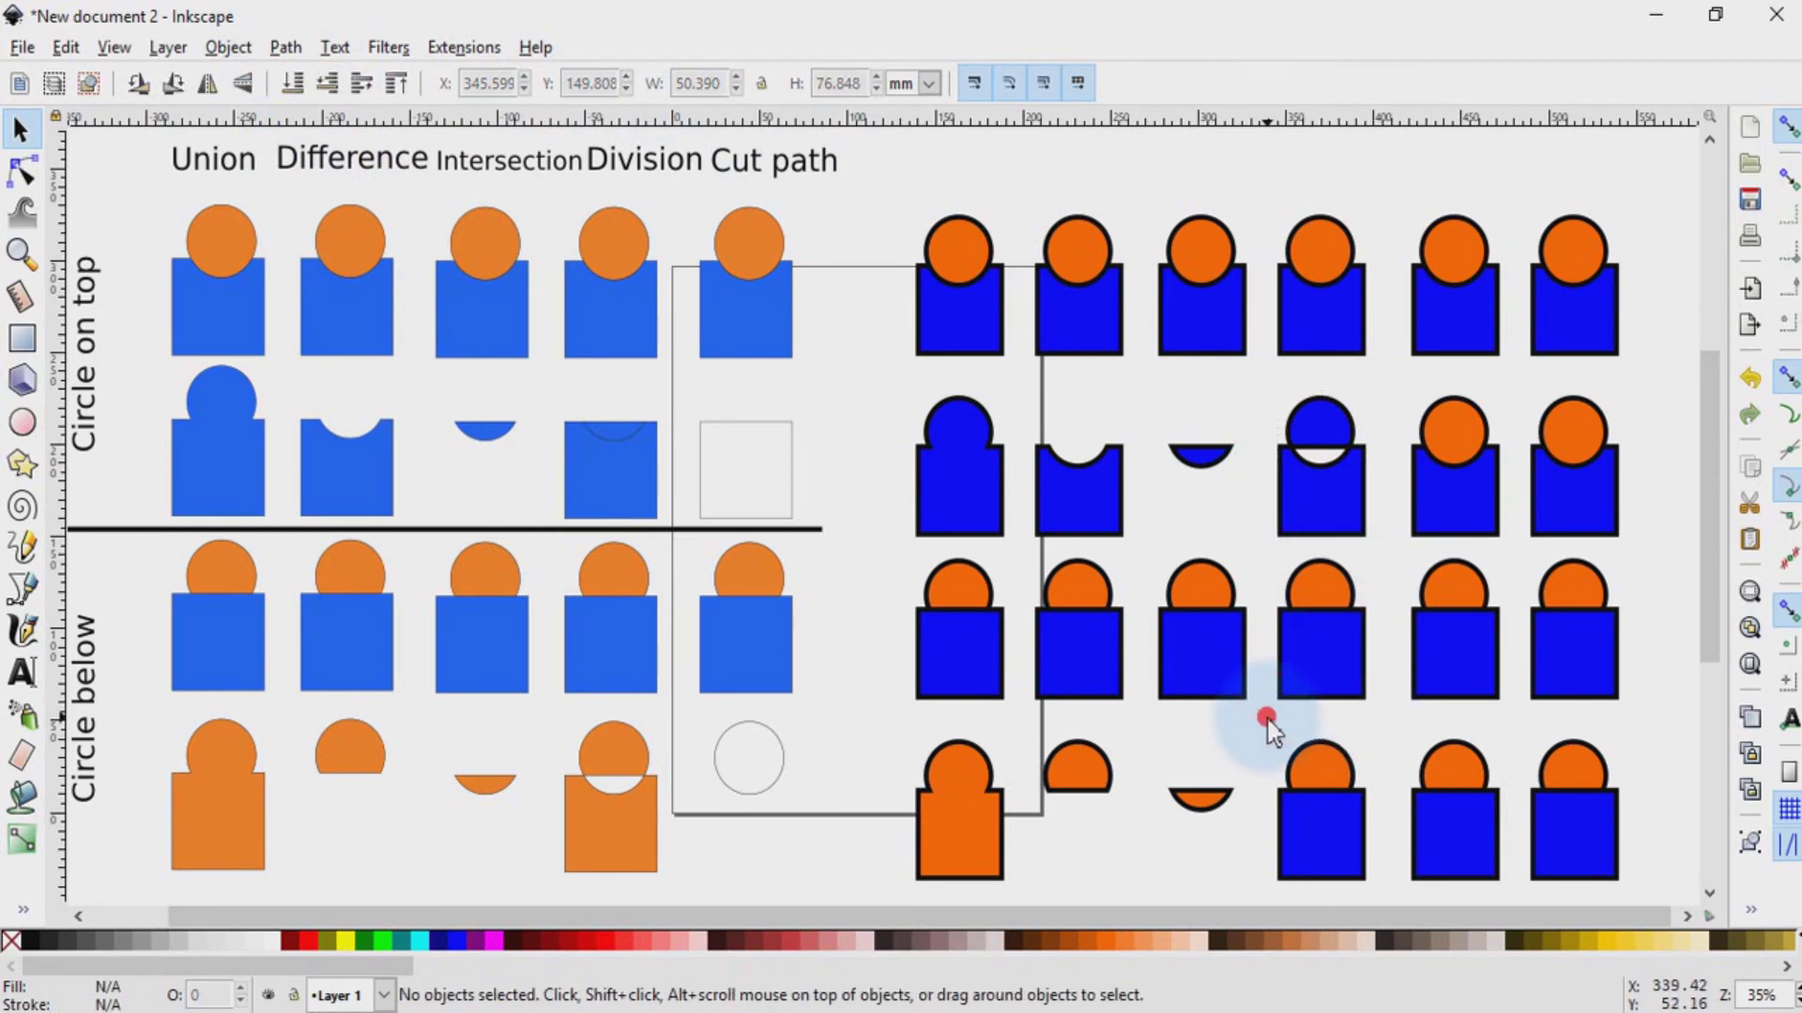
{"action": "left_click_drag", "start_coordinate": [1266, 718], "coordinate": [1387, 910]}
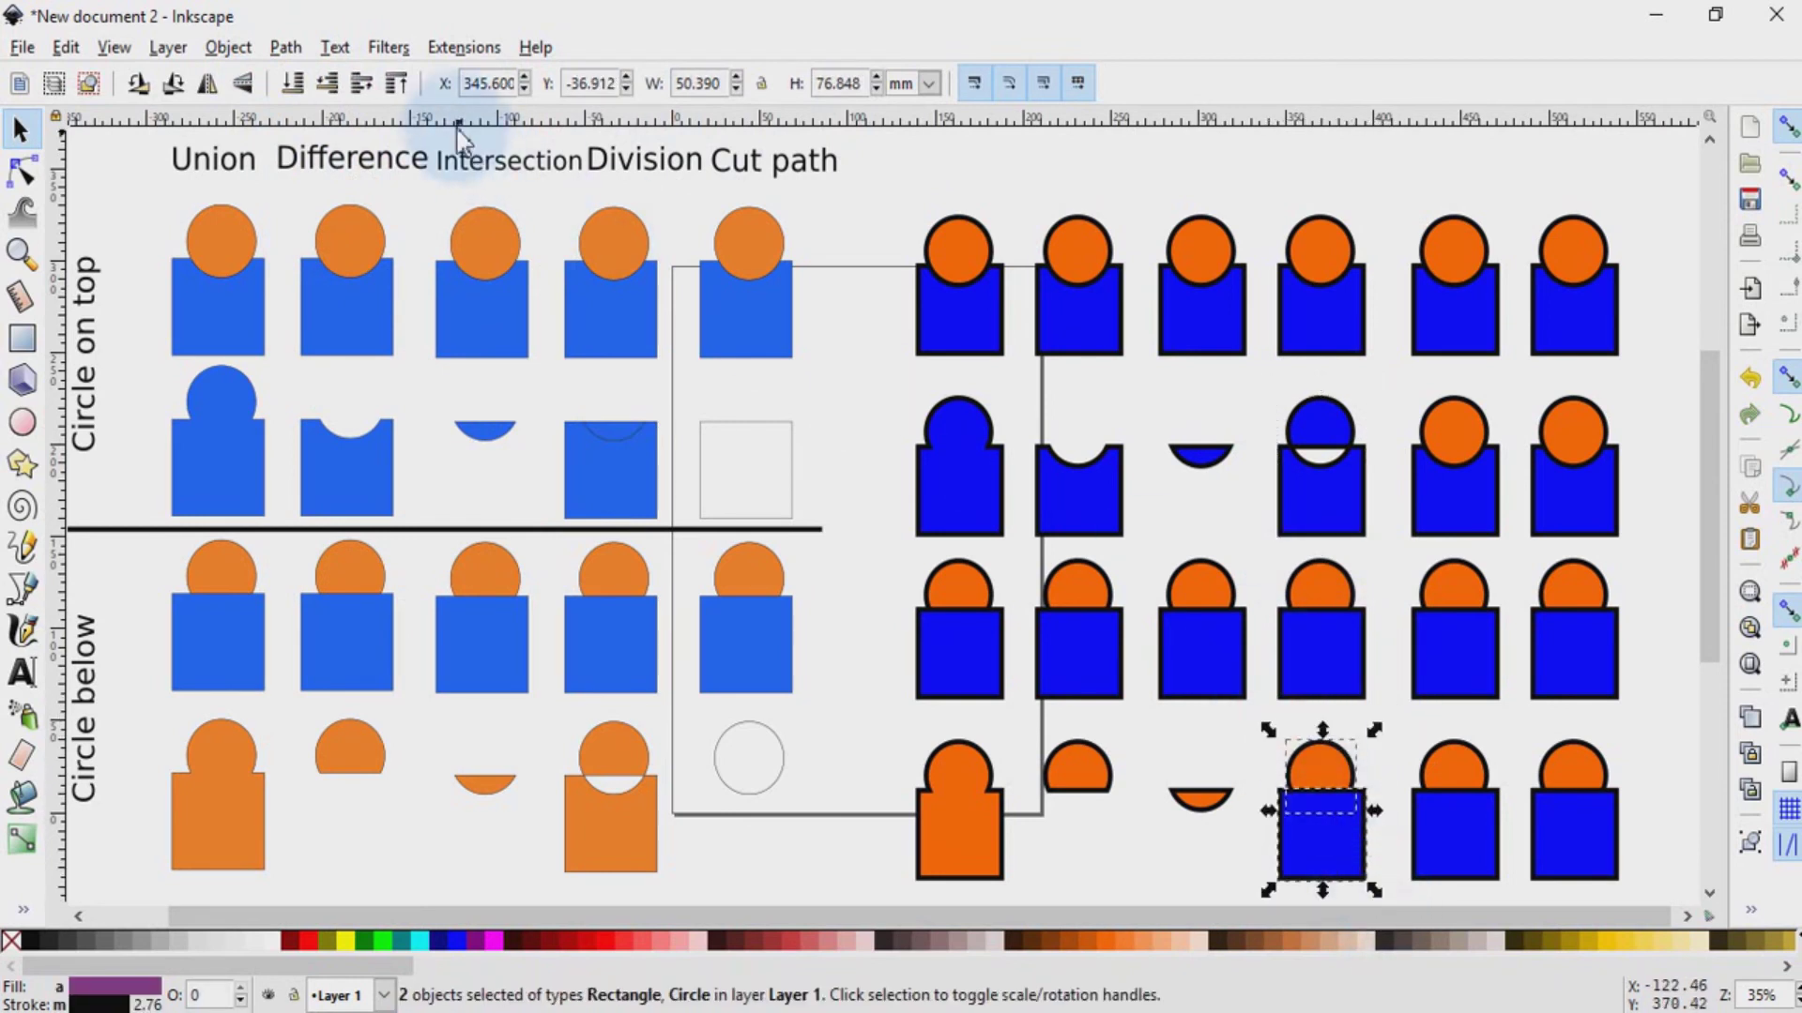
{"action": "left_click", "coordinate": [286, 47]}
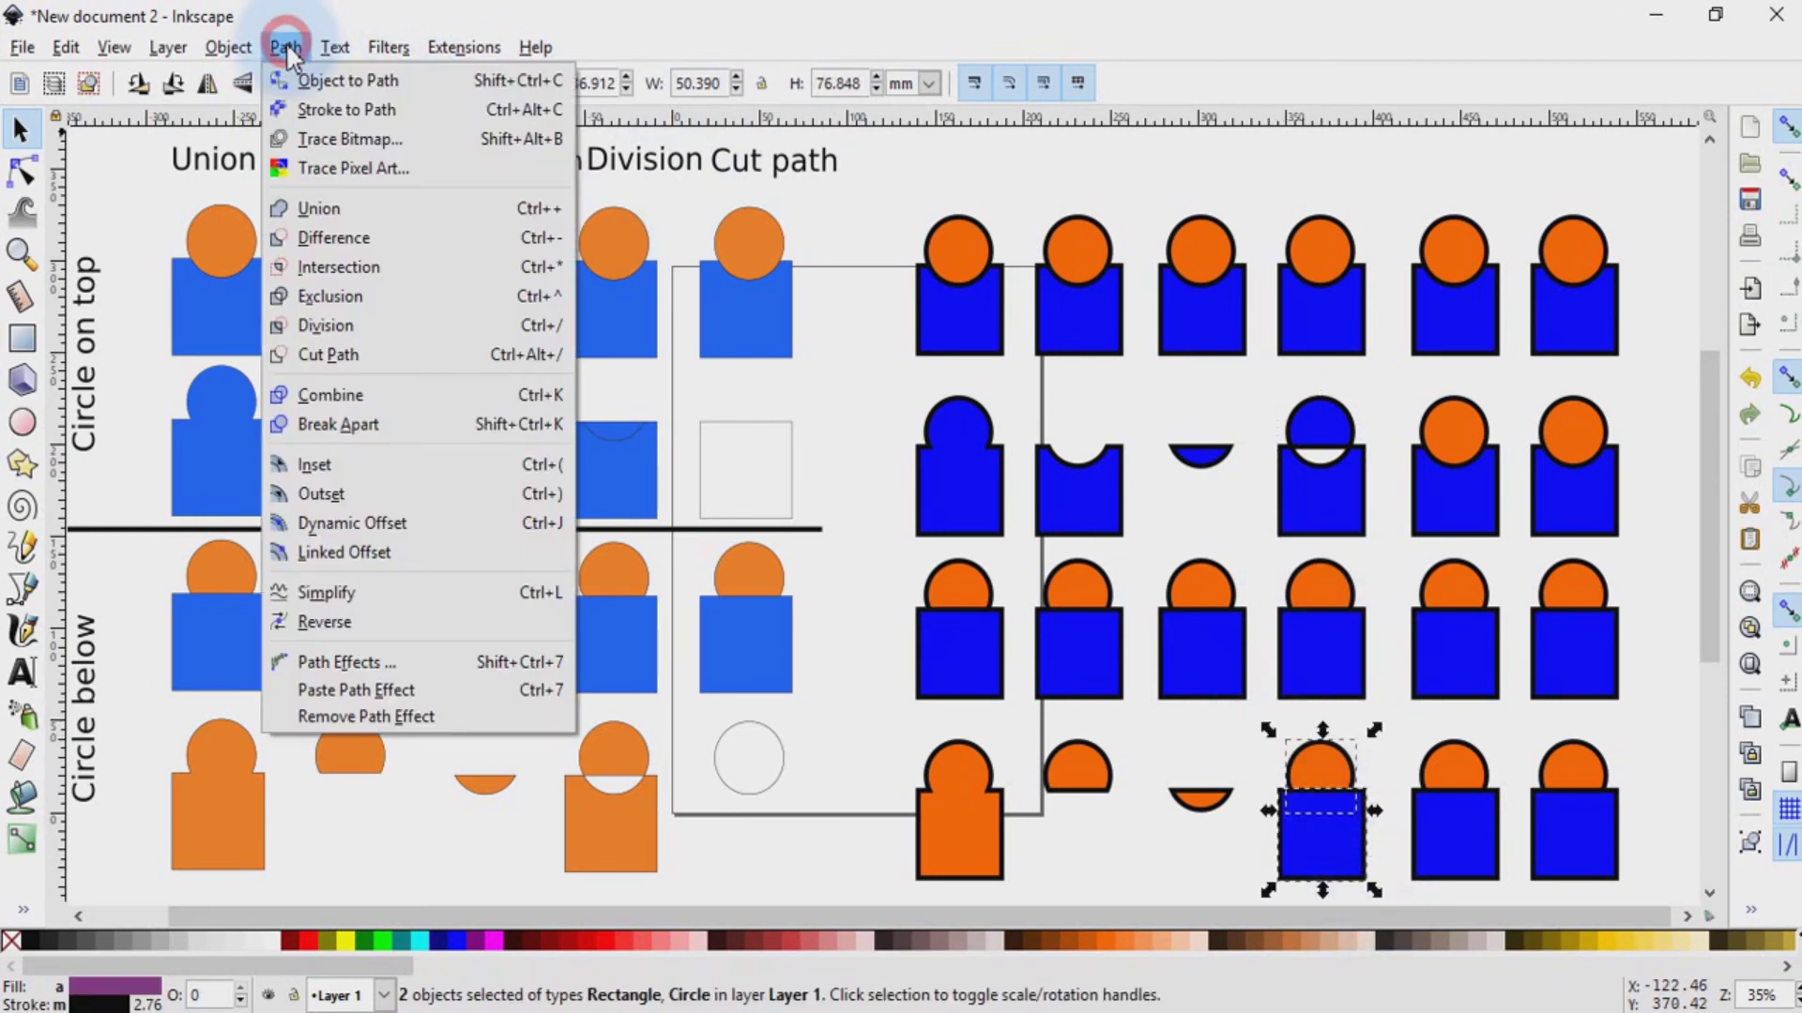
{"action": "left_click", "coordinate": [329, 295]}
Step: Apply Division to the fifth-column pairs in rows two and four
{"action": "left_click_drag", "start_coordinate": [1391, 380], "coordinate": [1515, 563]}
{"action": "left_click", "coordinate": [286, 47]}
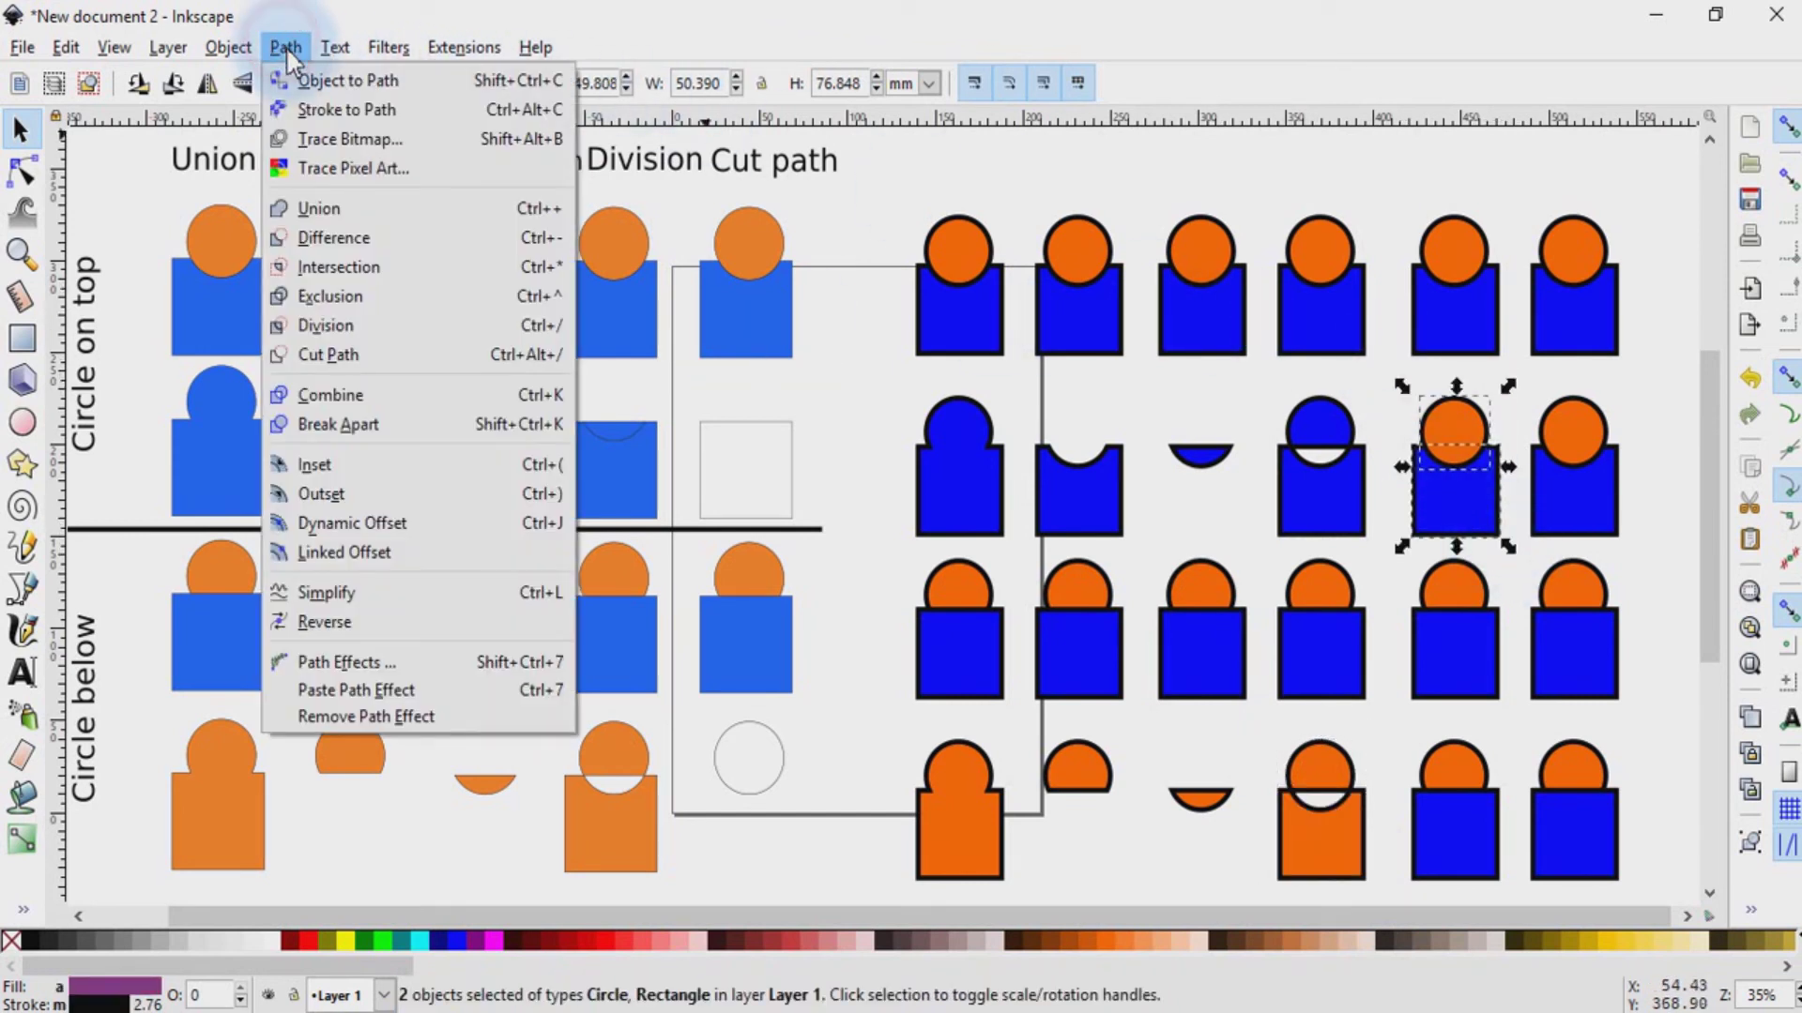
{"action": "left_click", "coordinate": [328, 327]}
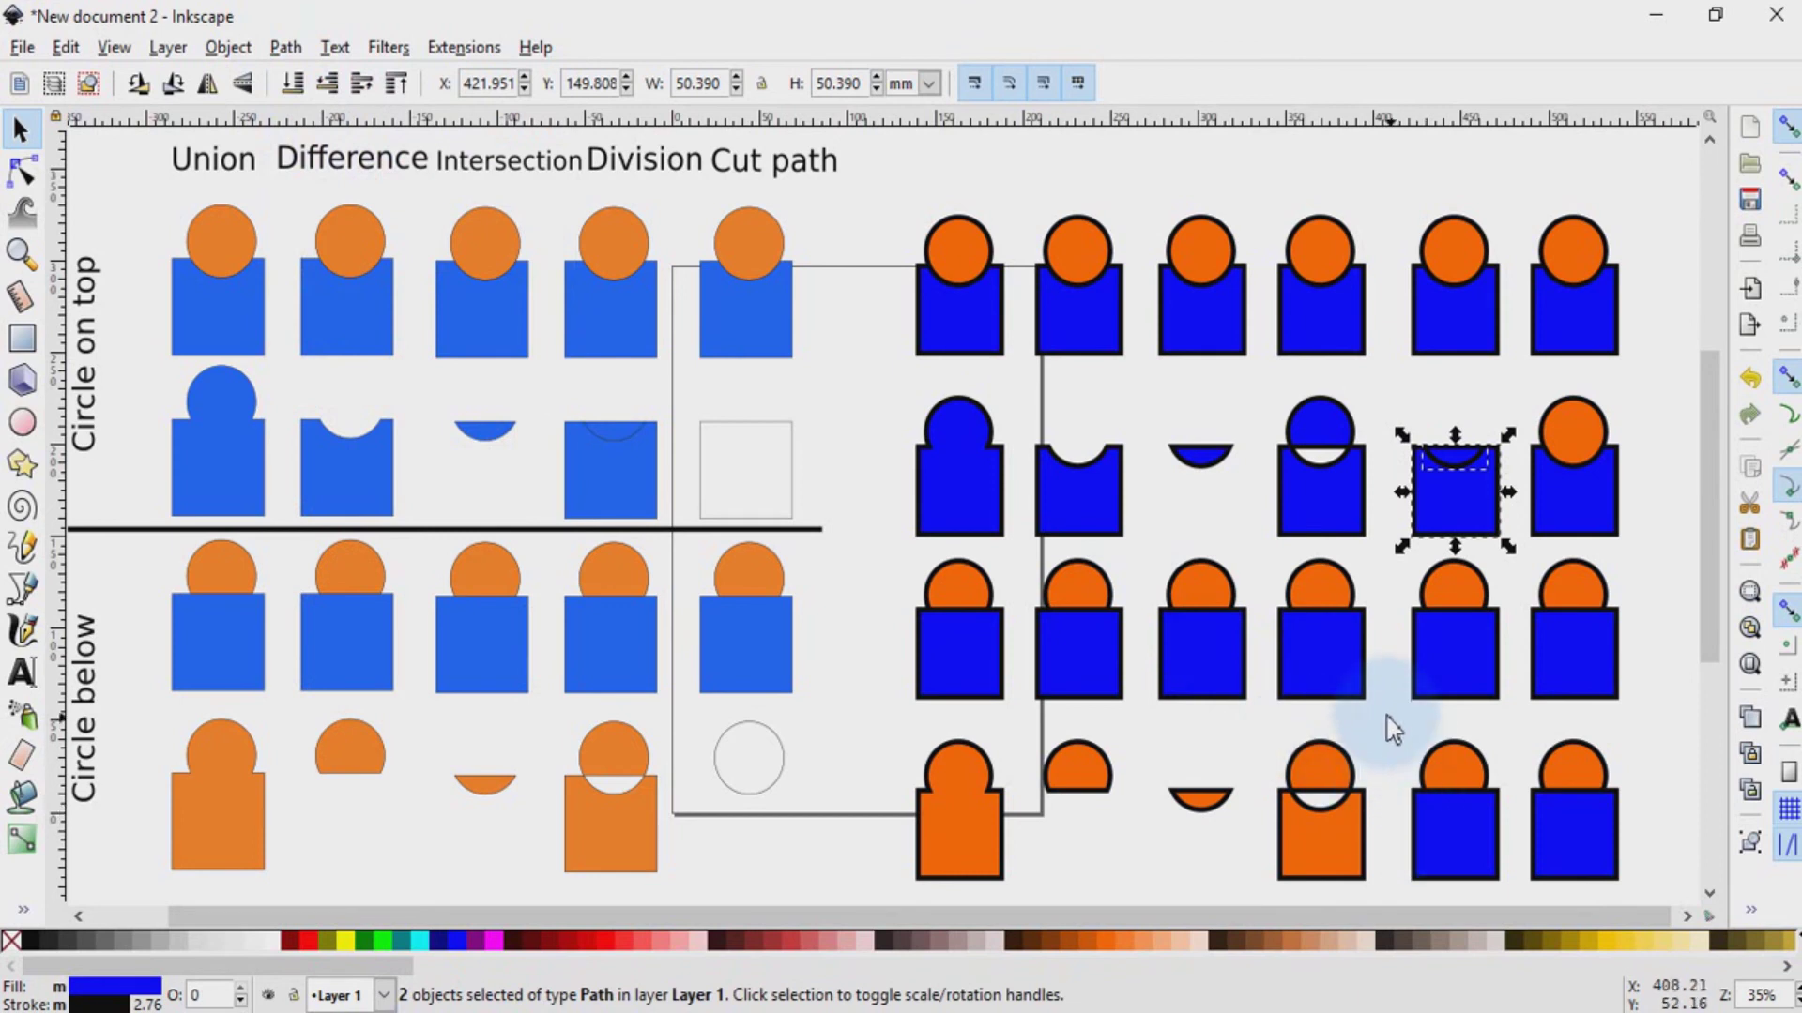
{"action": "left_click_drag", "start_coordinate": [1387, 713], "coordinate": [1522, 897]}
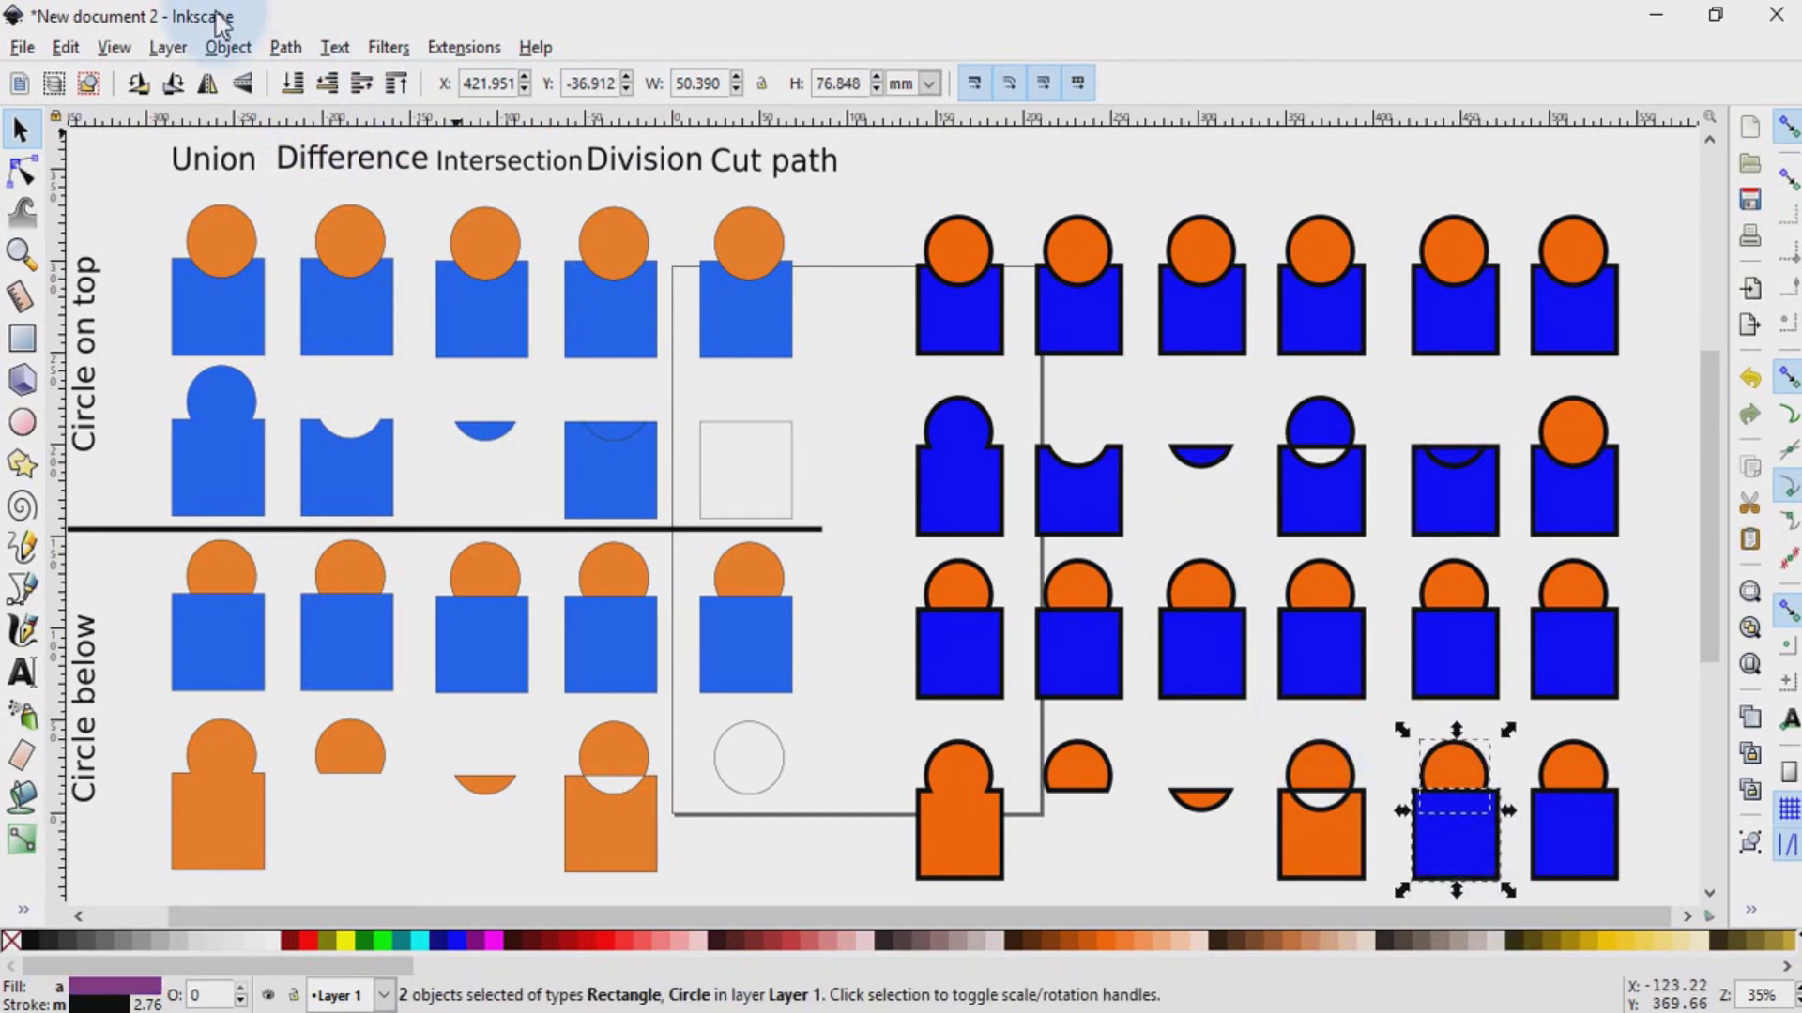
{"action": "left_click", "coordinate": [286, 47]}
{"action": "left_click", "coordinate": [327, 325]}
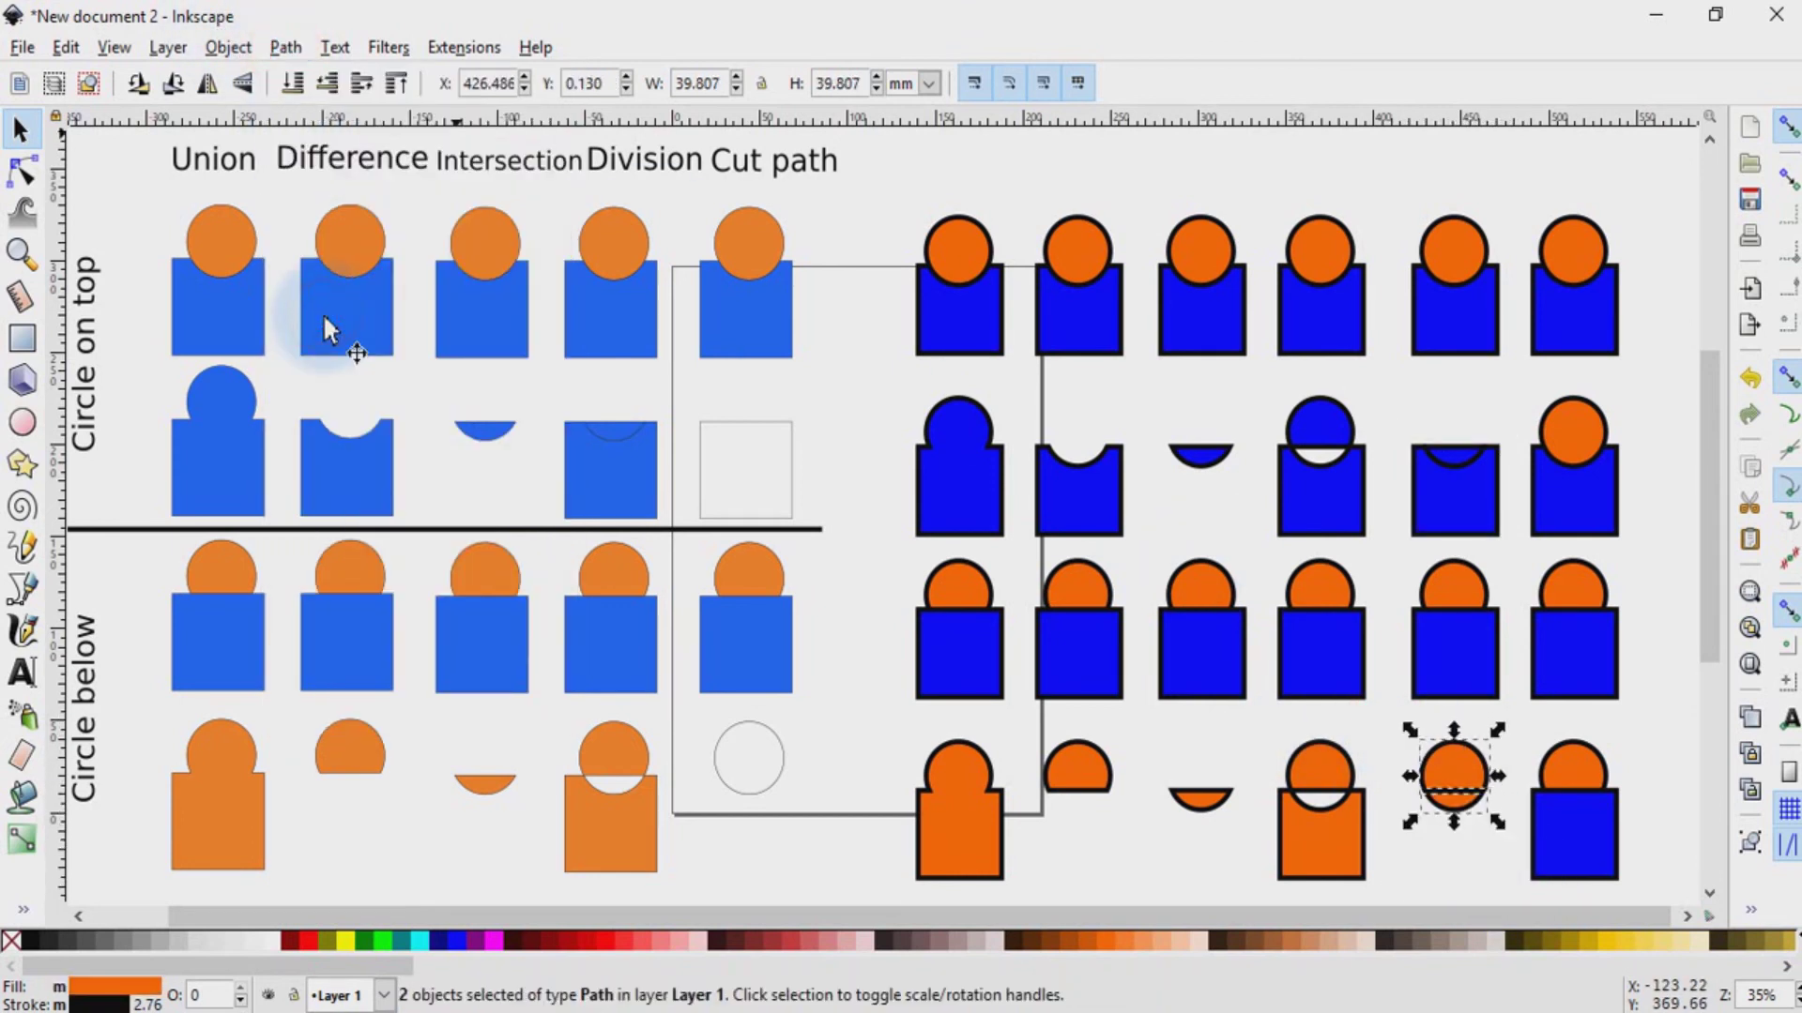
Step: Apply Cut Path to the sixth-column pairs in rows two and four
{"action": "left_click", "coordinate": [1529, 222]}
{"action": "left_click_drag", "start_coordinate": [1512, 375], "coordinate": [1686, 610]}
{"action": "left_click", "coordinate": [281, 47]}
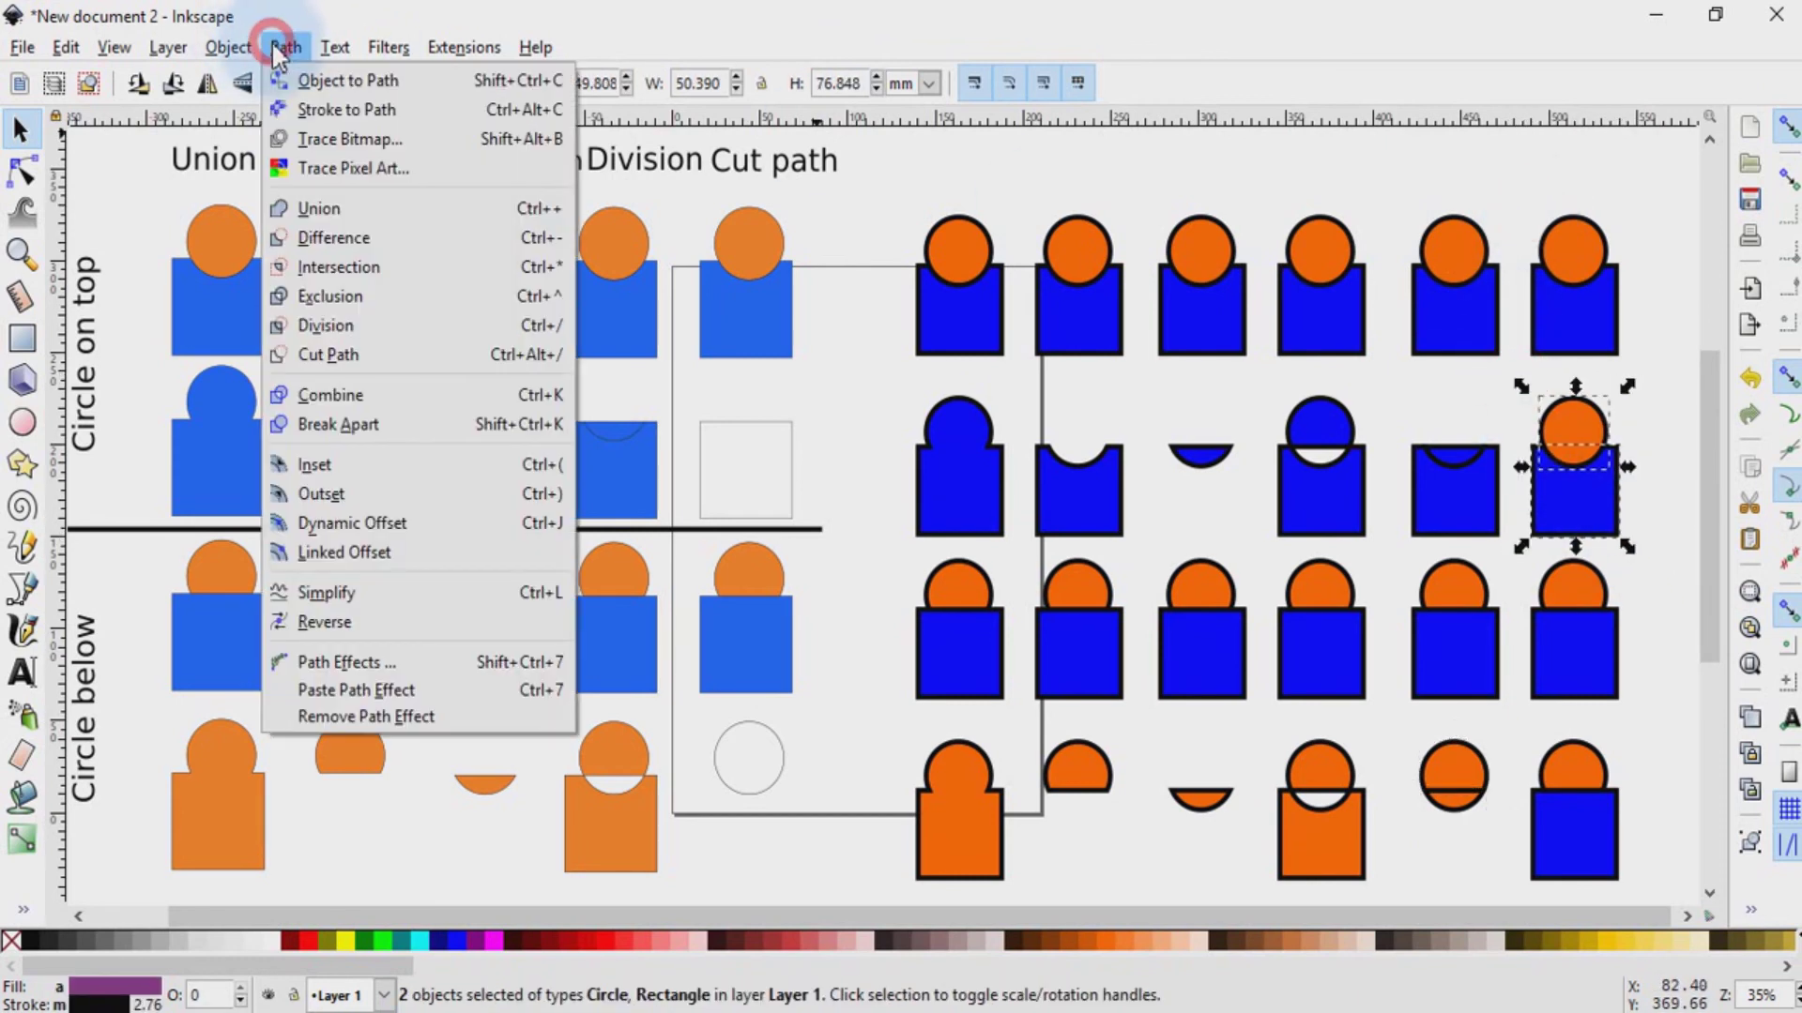
{"action": "left_click", "coordinate": [351, 355]}
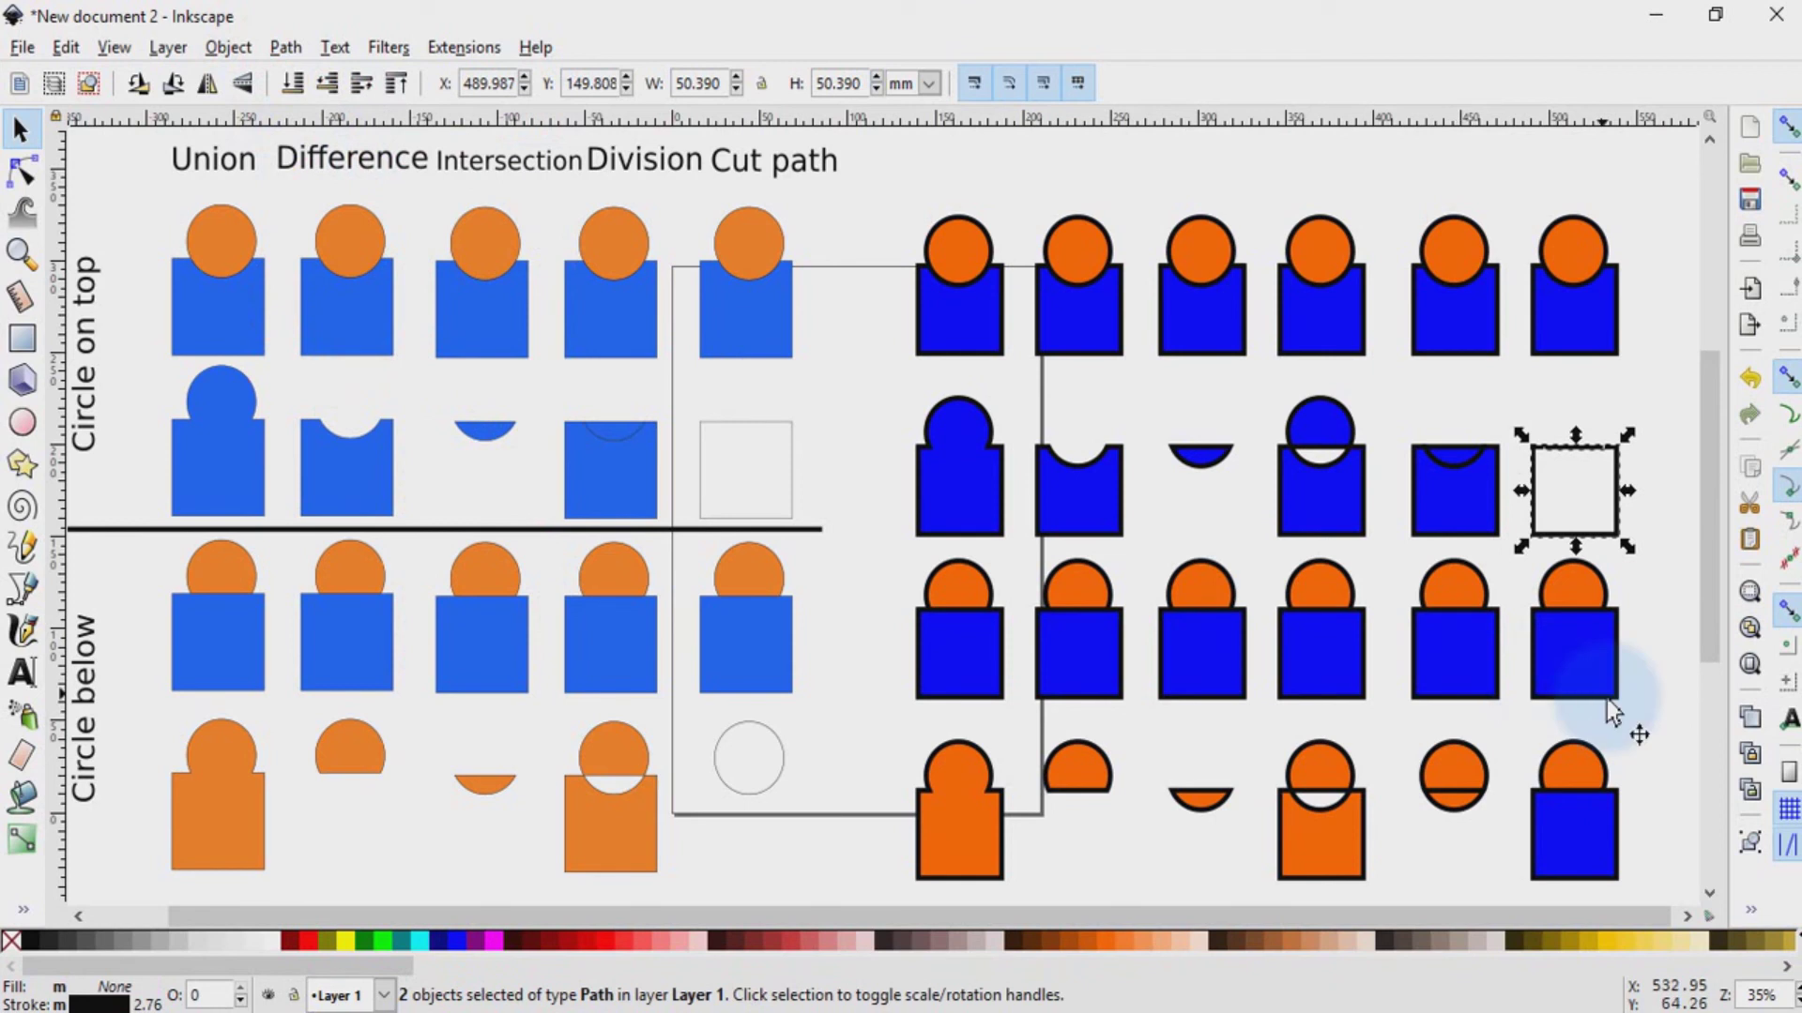
{"action": "left_click", "coordinate": [1529, 735]}
{"action": "left_click_drag", "start_coordinate": [1525, 739], "coordinate": [1633, 845]}
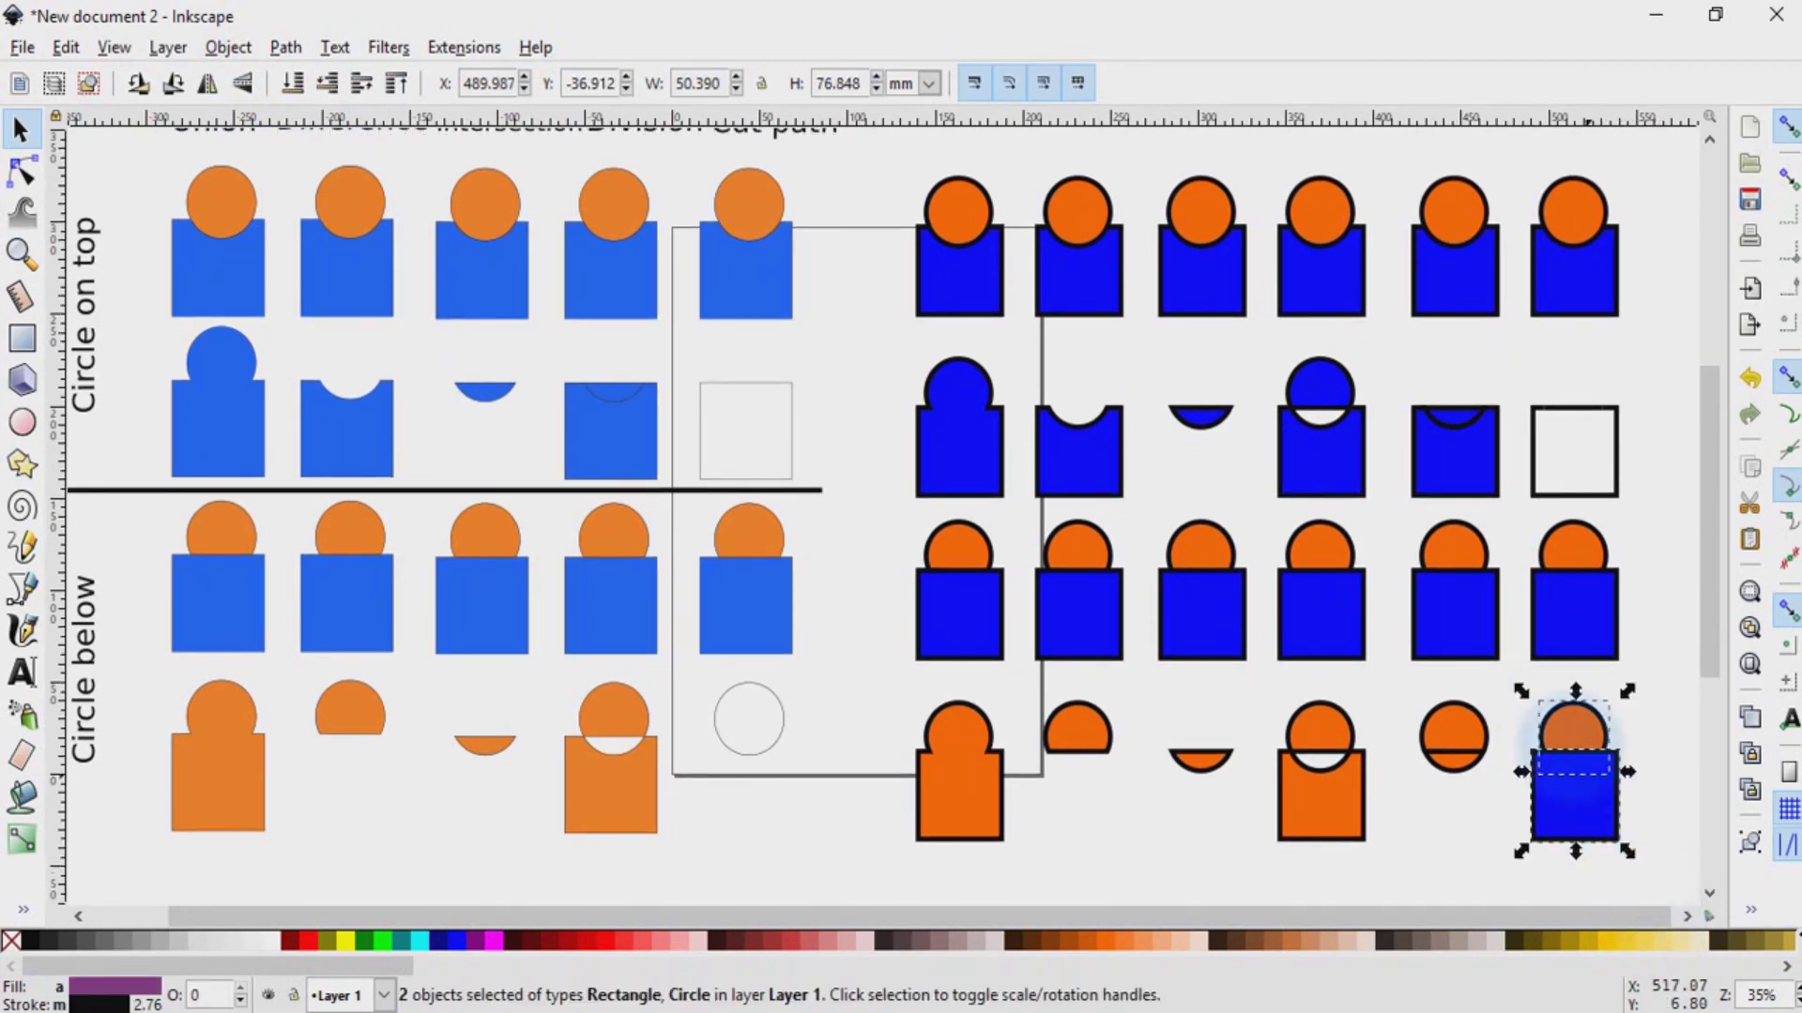
{"action": "left_click", "coordinate": [285, 47]}
{"action": "left_click", "coordinate": [354, 295]}
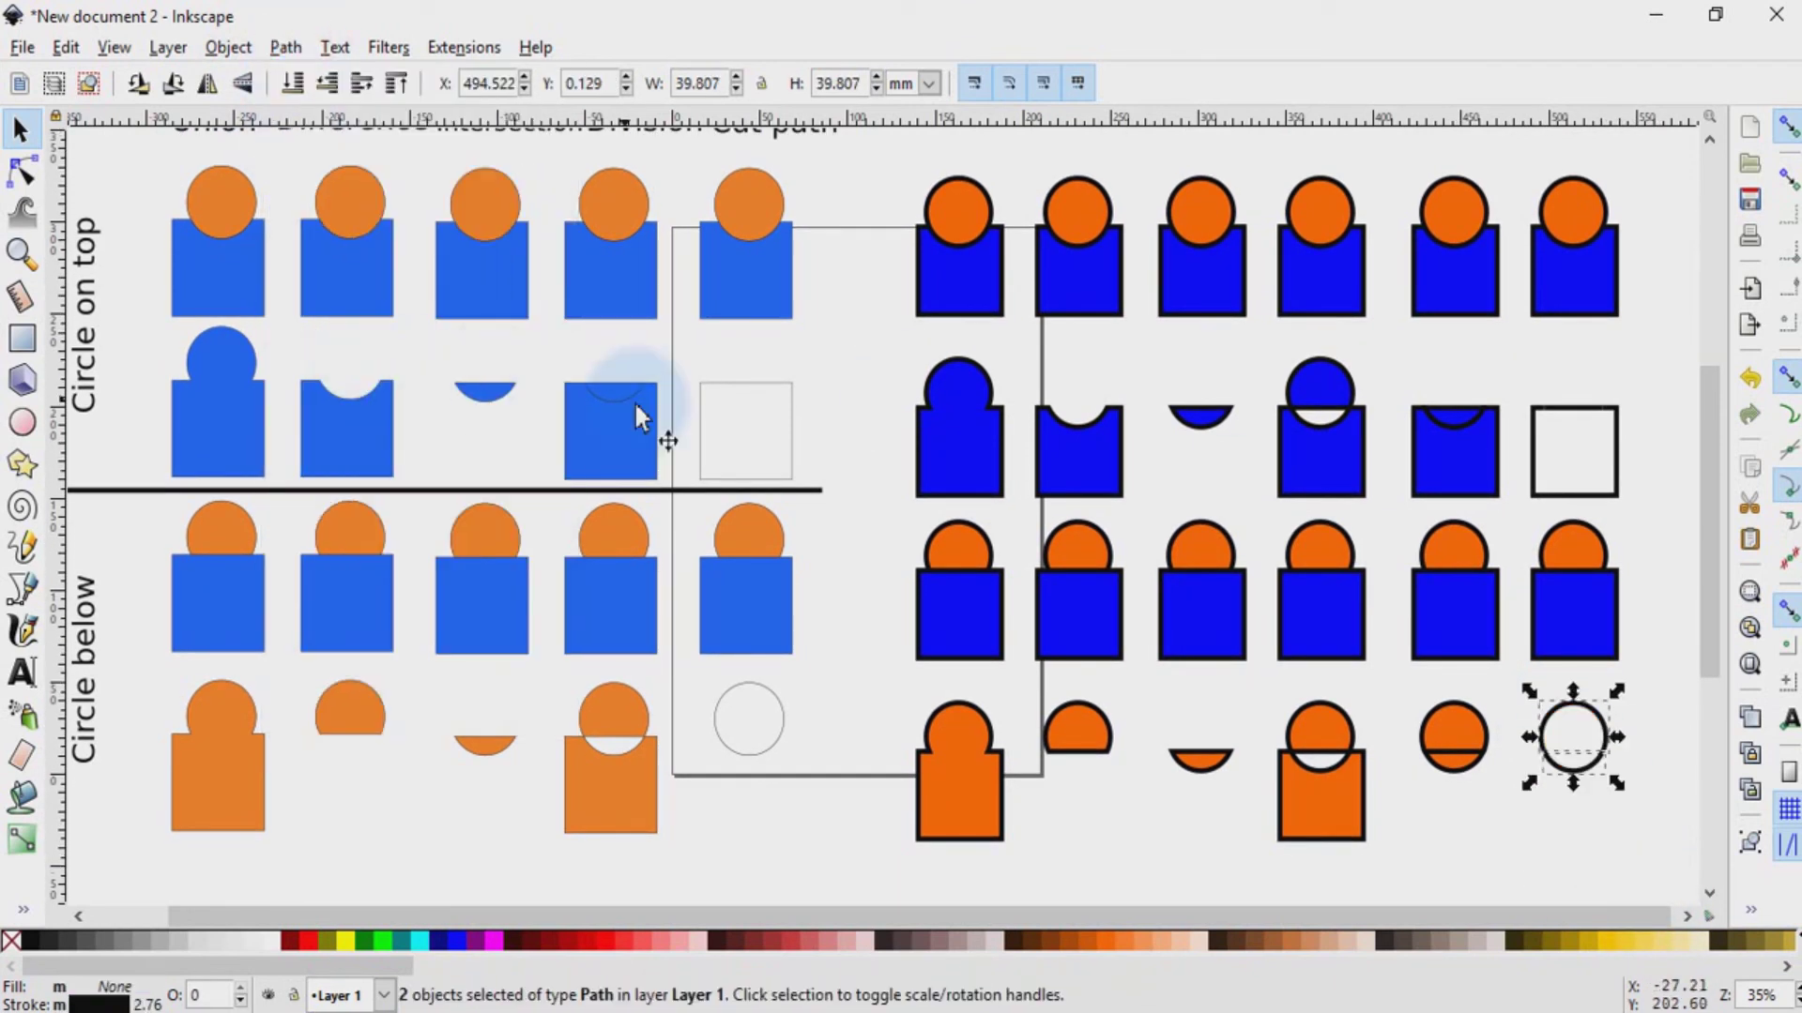
{"action": "scroll", "coordinate": [1098, 441], "scroll_direction": "down", "scroll_amount": 1}
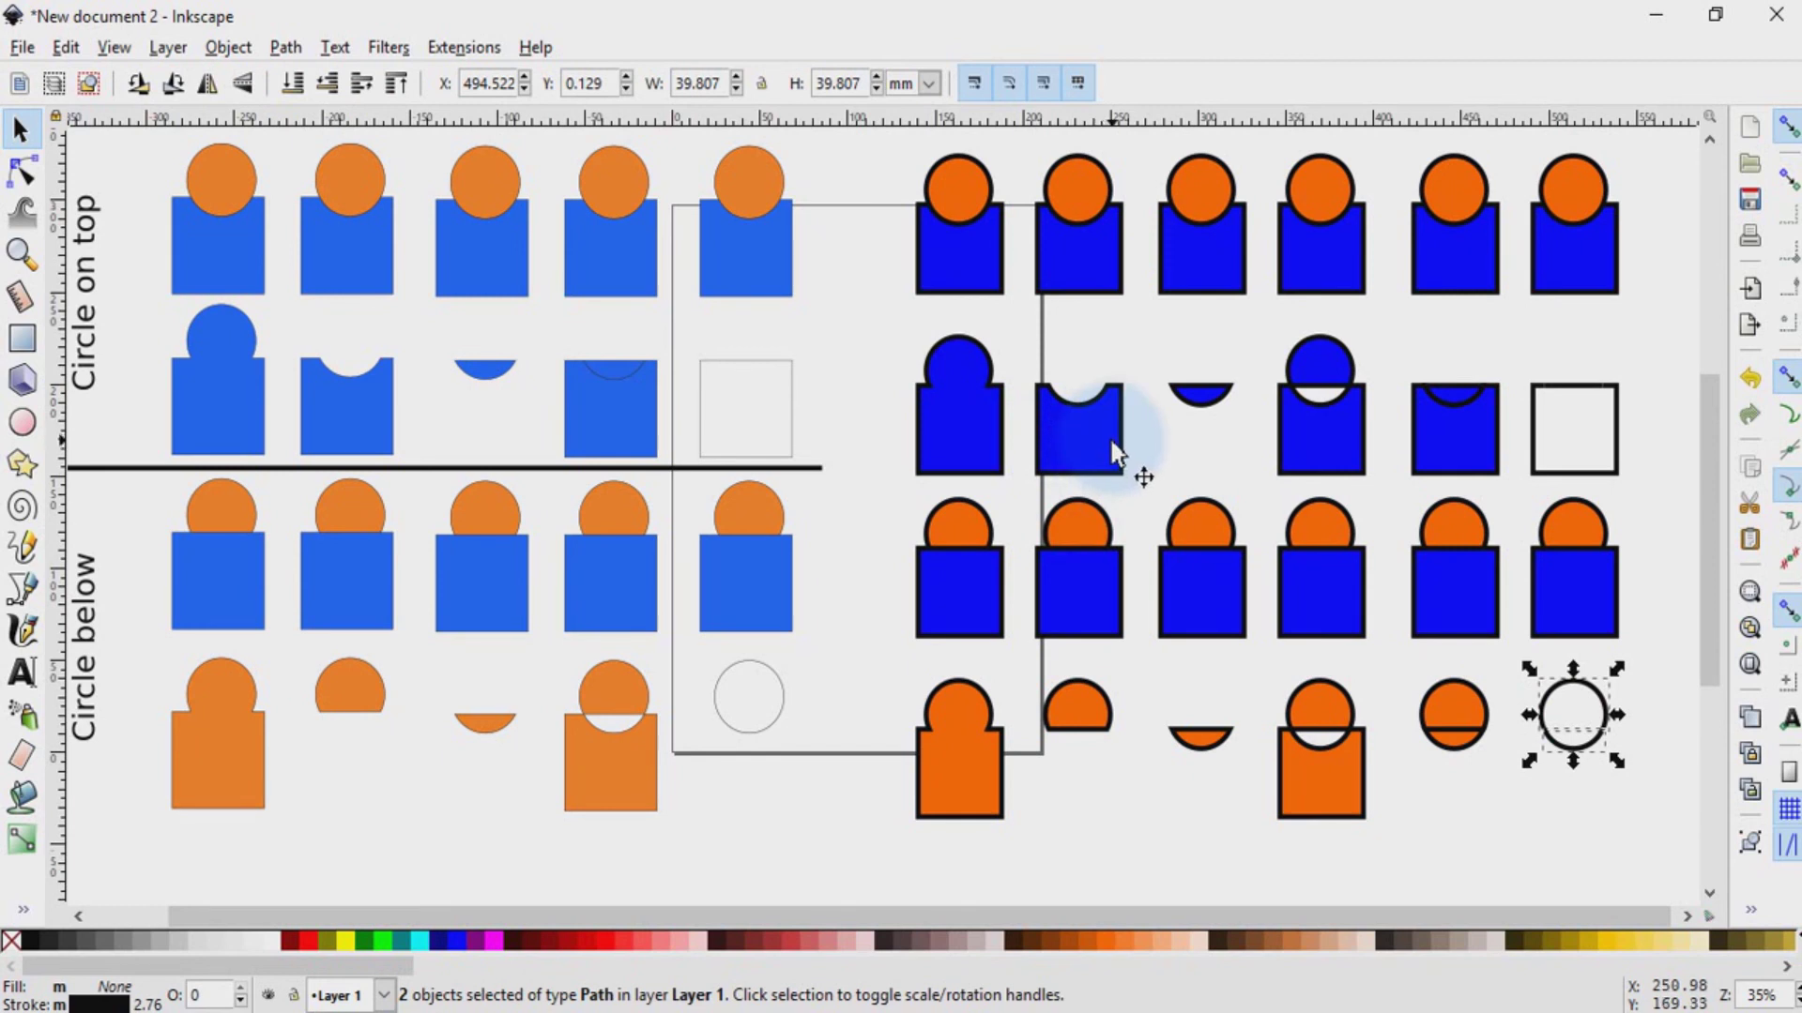